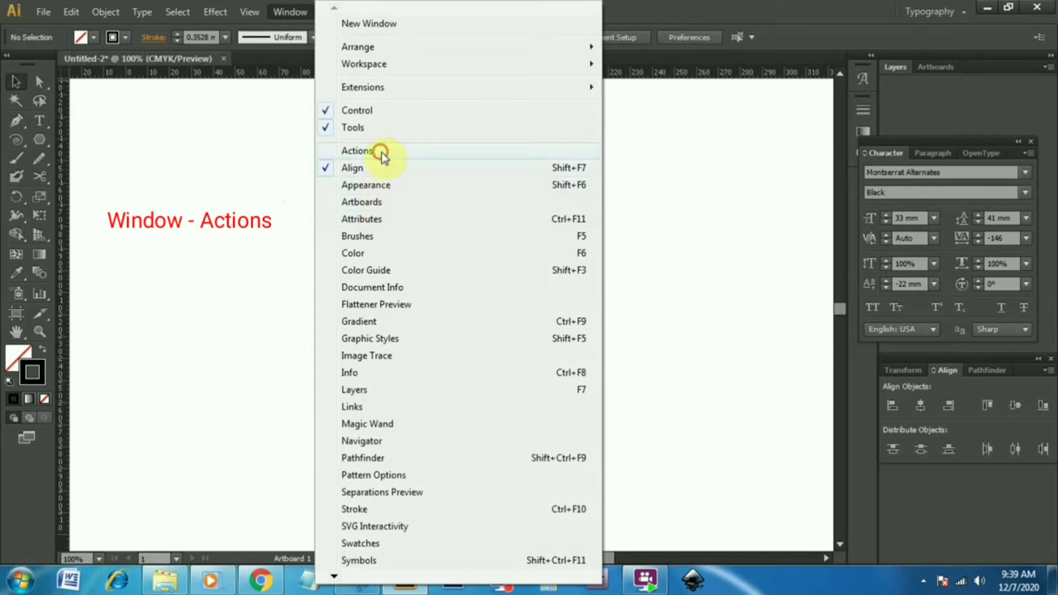
# Create a new action named Naflahs Channel Action1 in the Default Actions set with the color Red and start recording it.
pyautogui.click(381, 151)
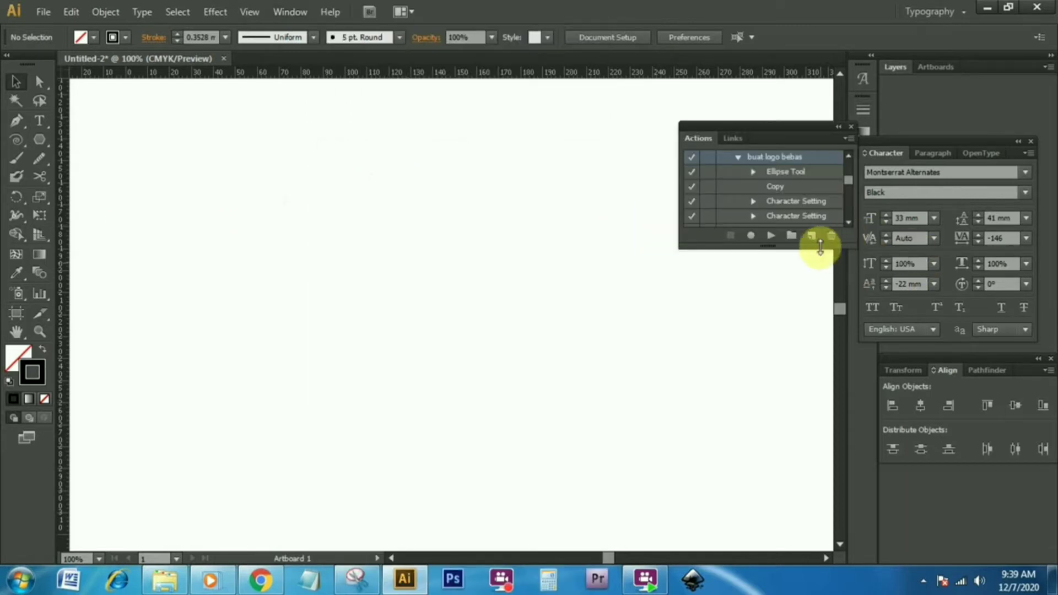
pyautogui.moveTo(849, 178); pyautogui.dragTo(855, 216)
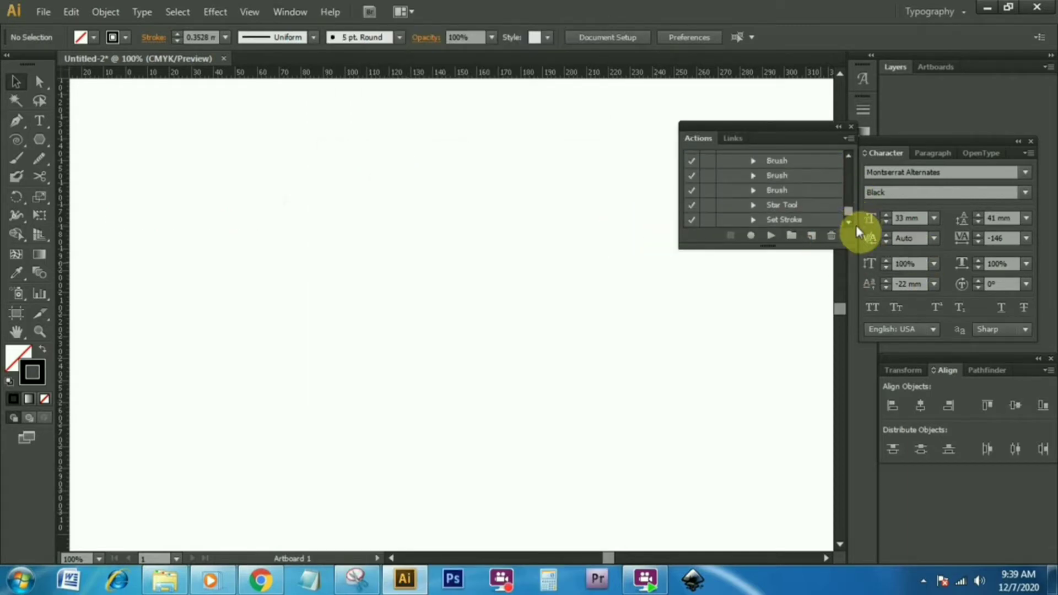
pyautogui.click(812, 233)
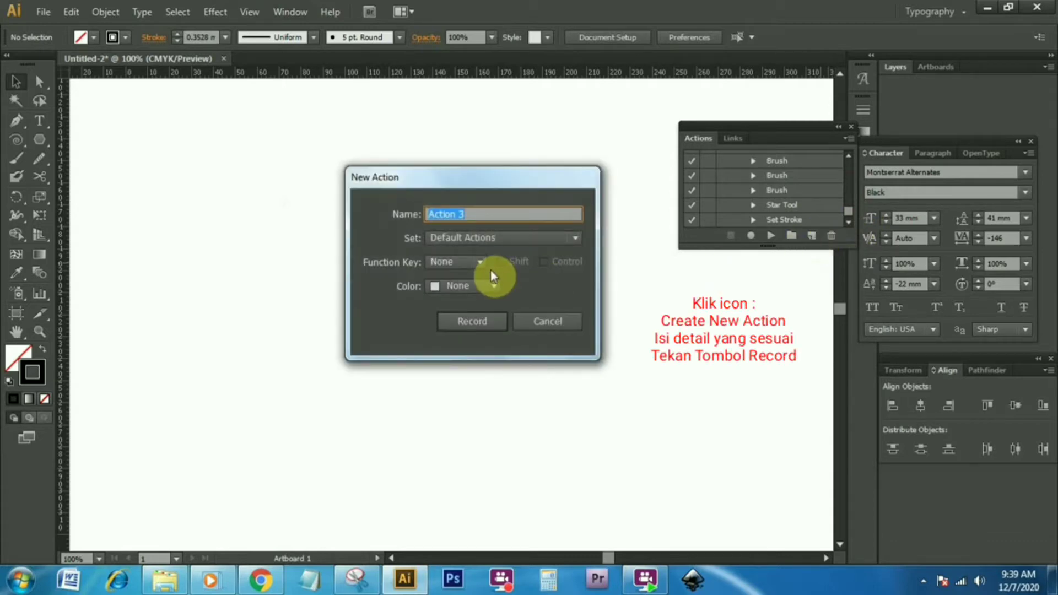
pyautogui.write('Nafla')
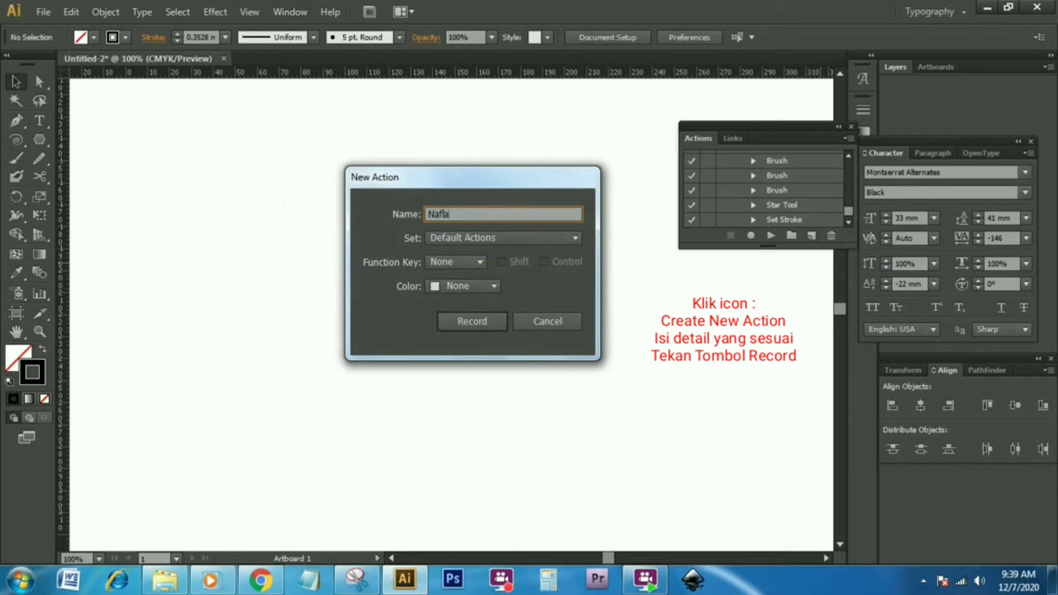
pyautogui.write('hs Channel Action1')
pyautogui.click(495, 285)
pyautogui.click(466, 322)
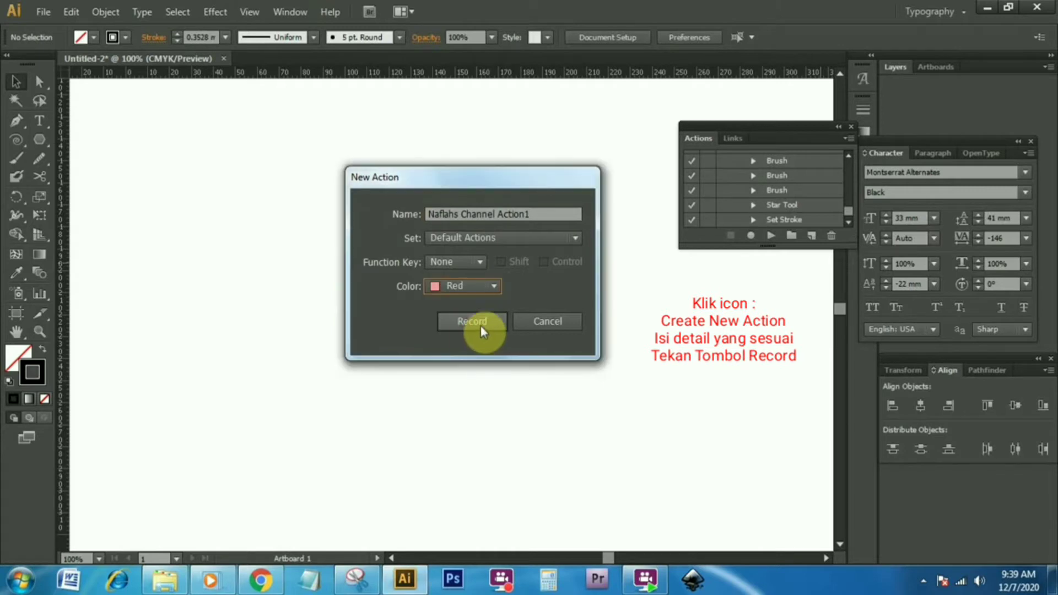
pyautogui.click(480, 324)
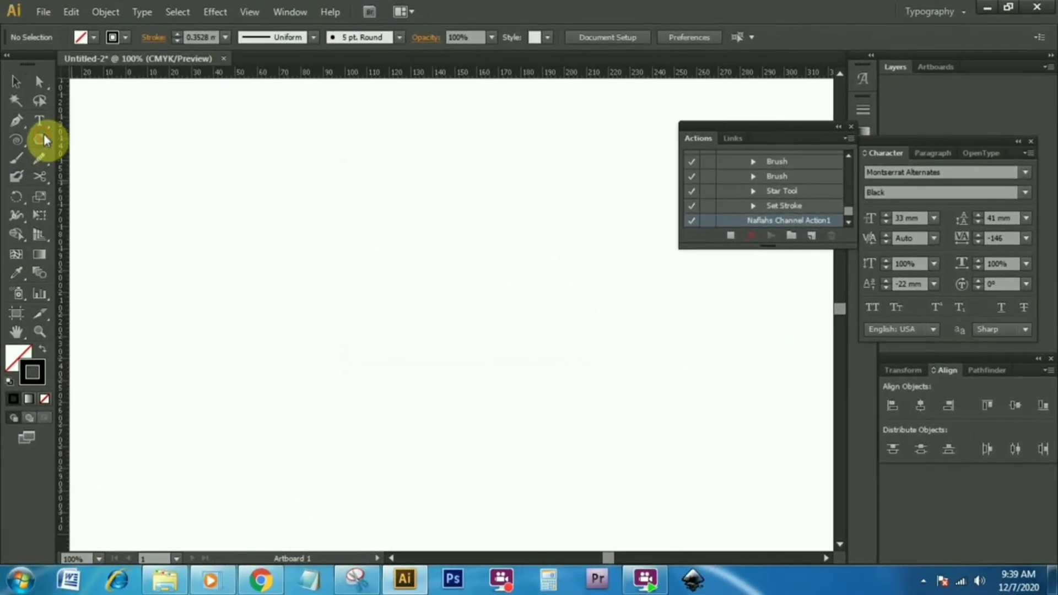
# Draw a small rectangle in the upper-left part of the canvas and offset its path by 2 mm with round joins.
pyautogui.moveTo(44, 139)
pyautogui.mouseDown()
pyautogui.moveTo(129, 138)
pyautogui.moveTo(243, 216)
pyautogui.mouseUp()
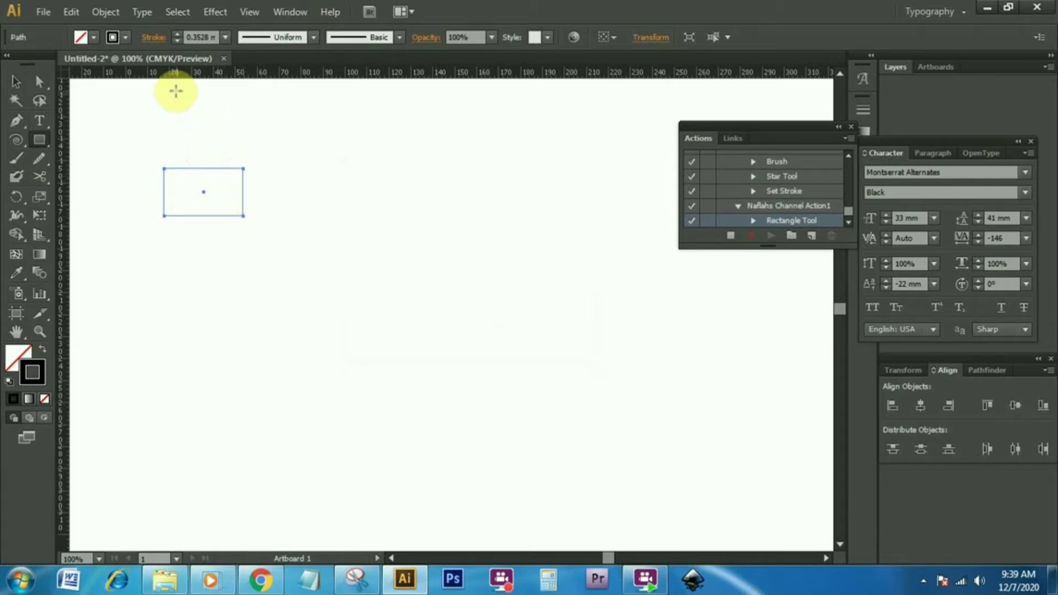
pyautogui.click(95, 12)
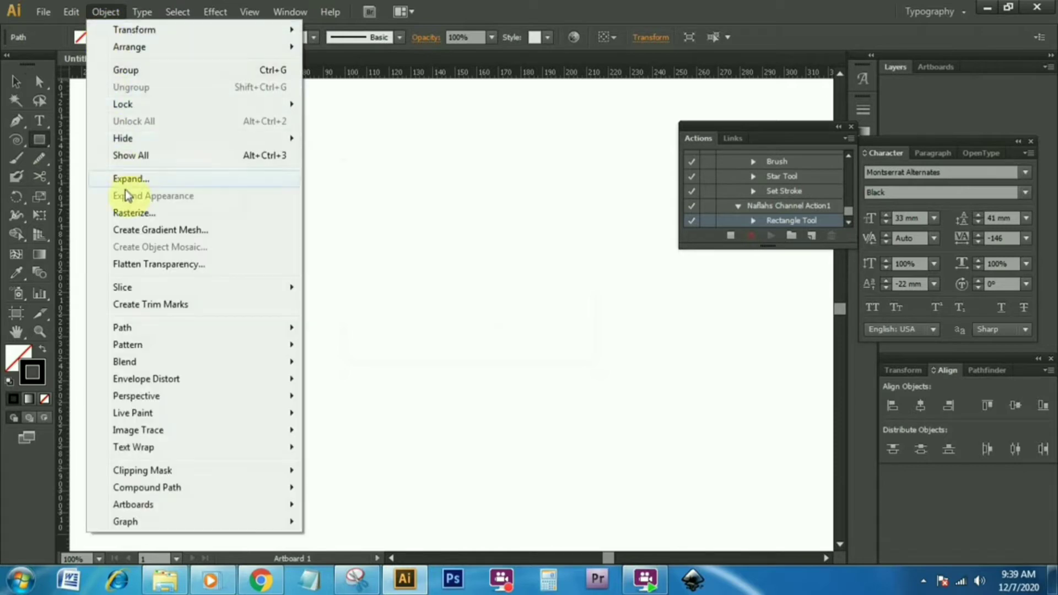
pyautogui.moveTo(166, 329)
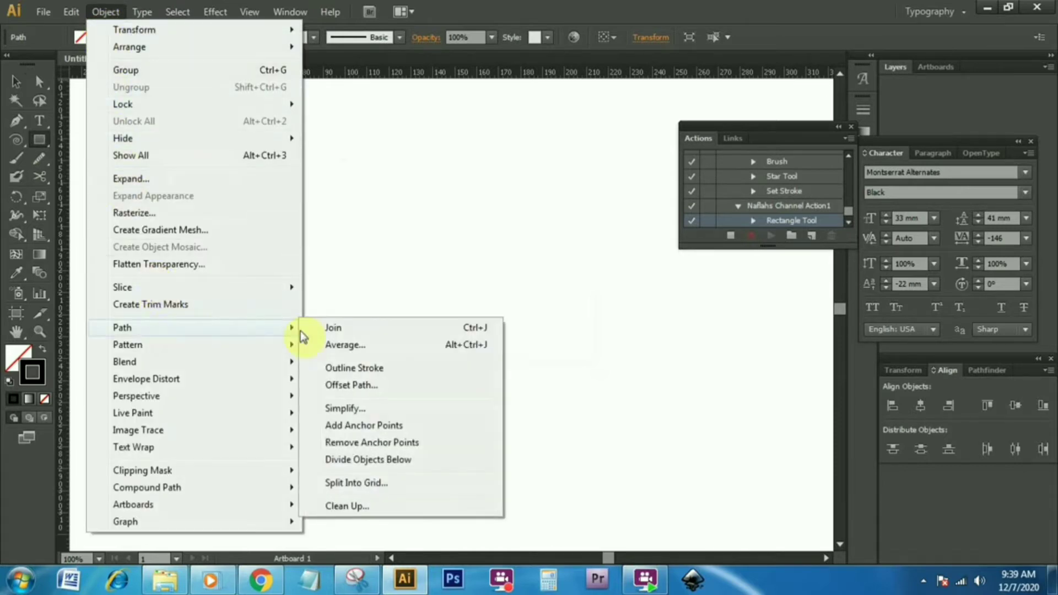
pyautogui.click(378, 385)
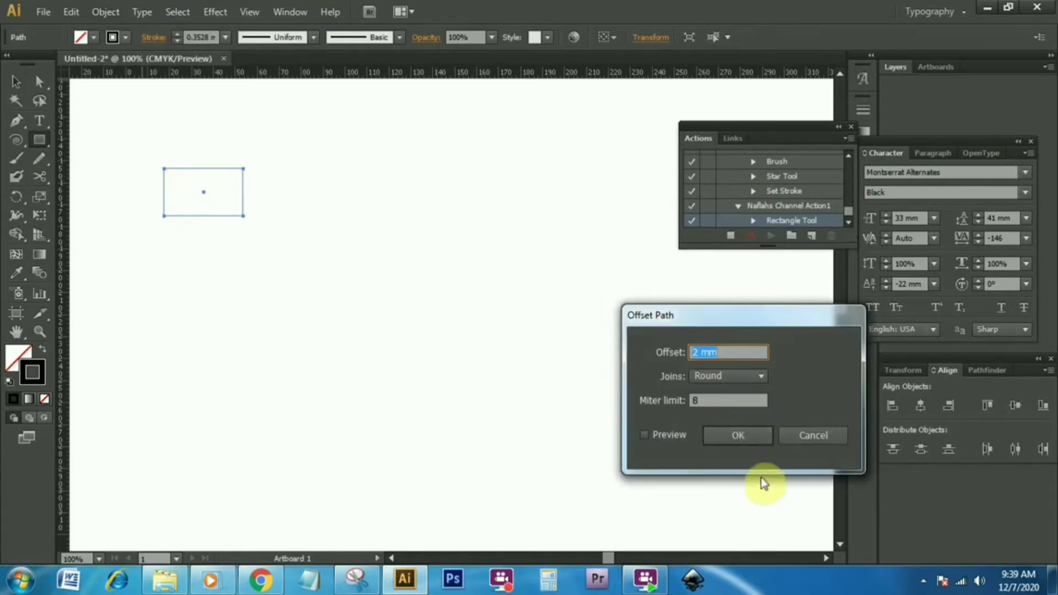
pyautogui.click(749, 437)
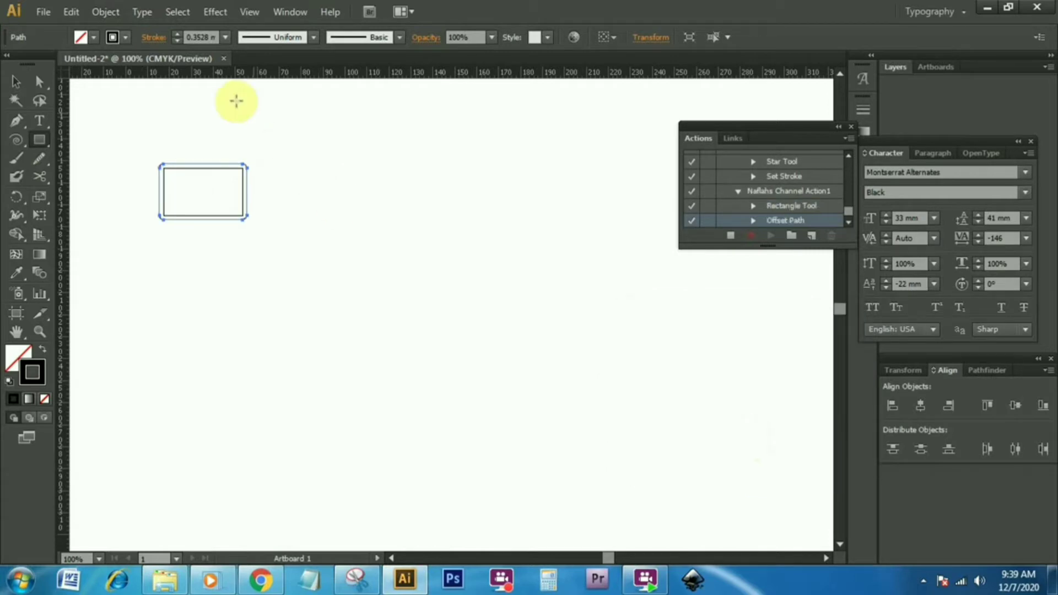
# Offset the path of the rectangle's new outer outline by 3 mm with round joins.
pyautogui.click(118, 13)
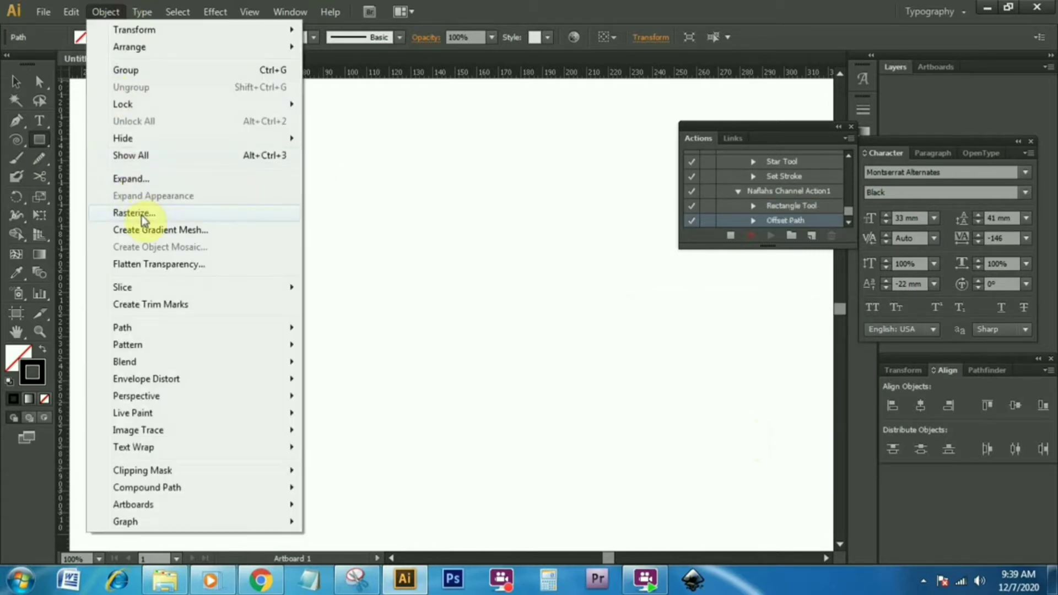
pyautogui.moveTo(214, 330)
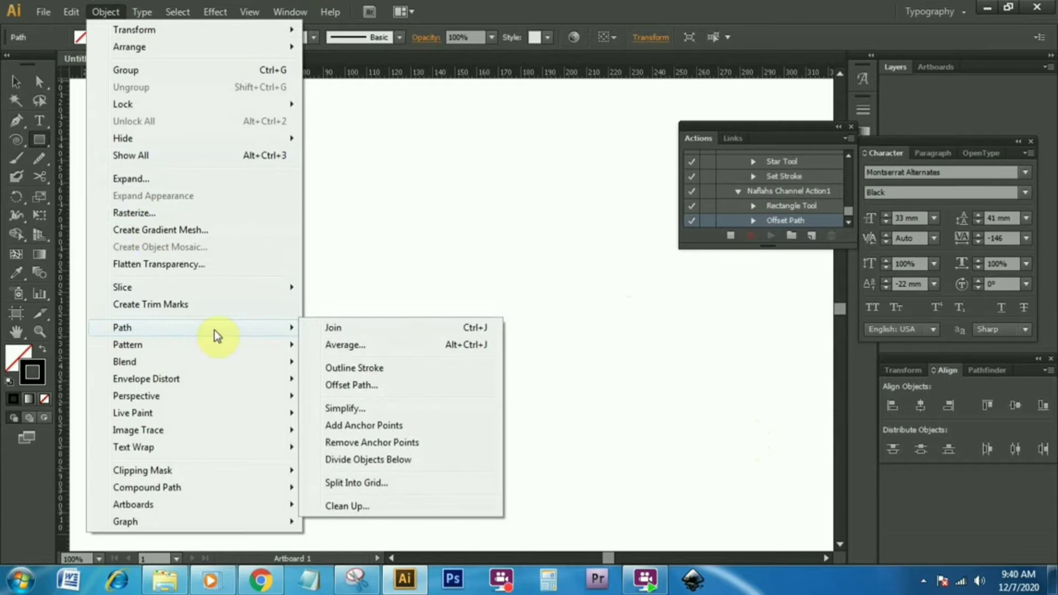
pyautogui.click(350, 385)
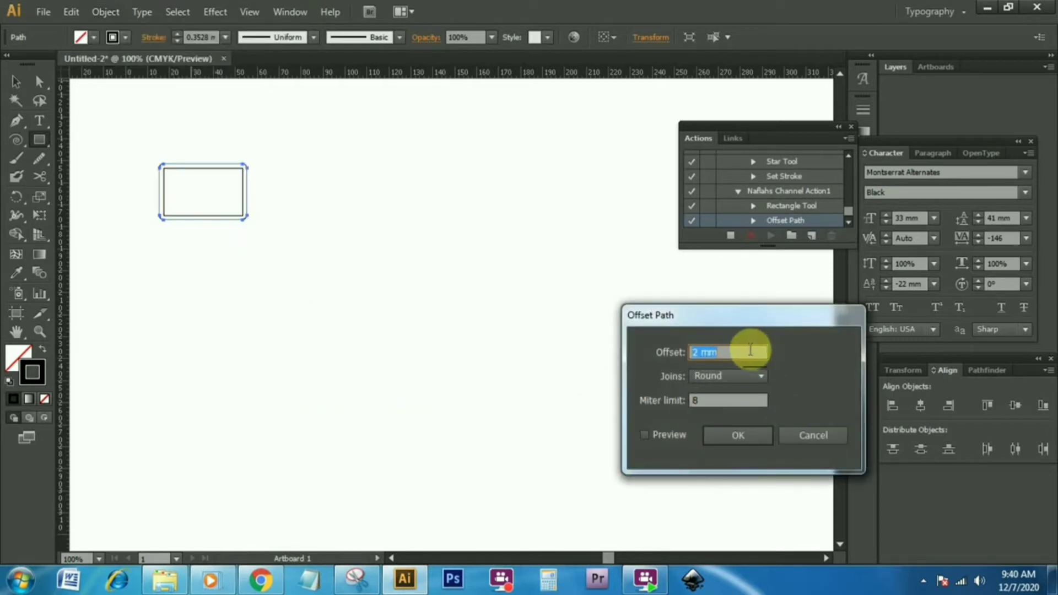
pyautogui.click(742, 435)
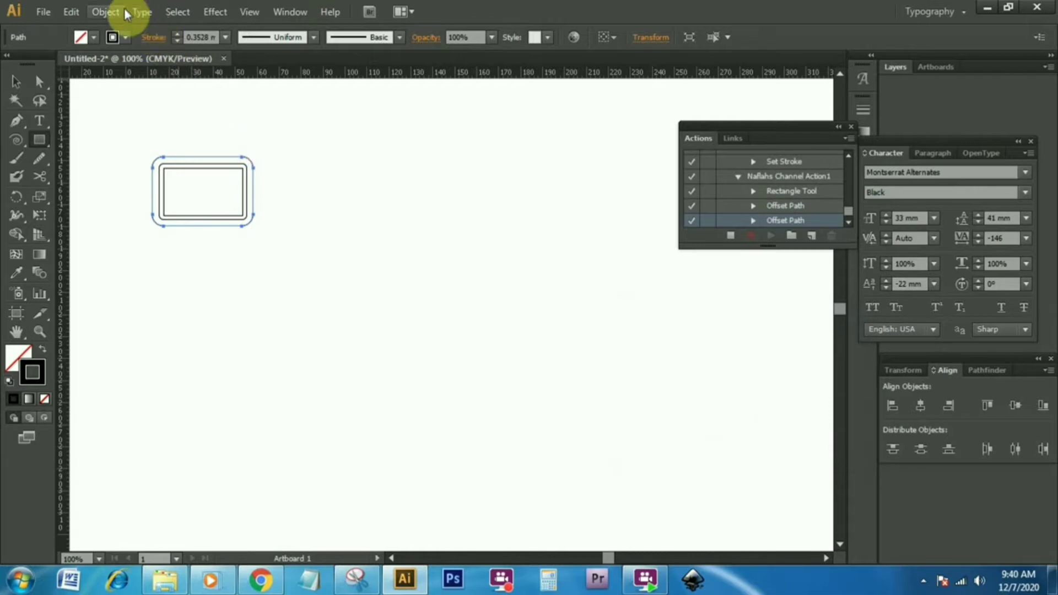
# Offset the outermost outline by 4 mm with round joins and stop recording the action.
pyautogui.click(106, 11)
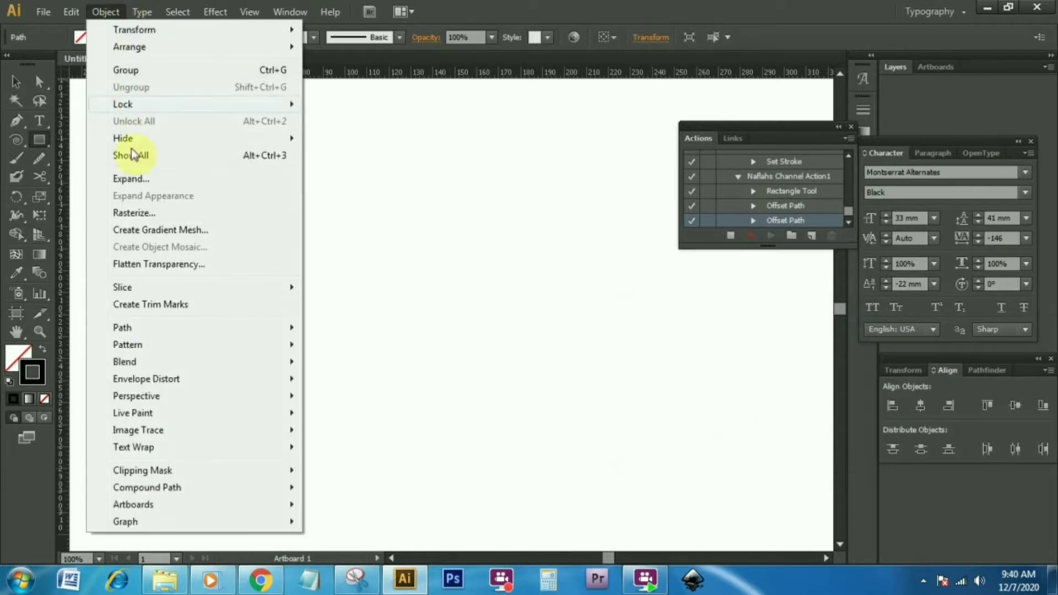
pyautogui.moveTo(186, 327)
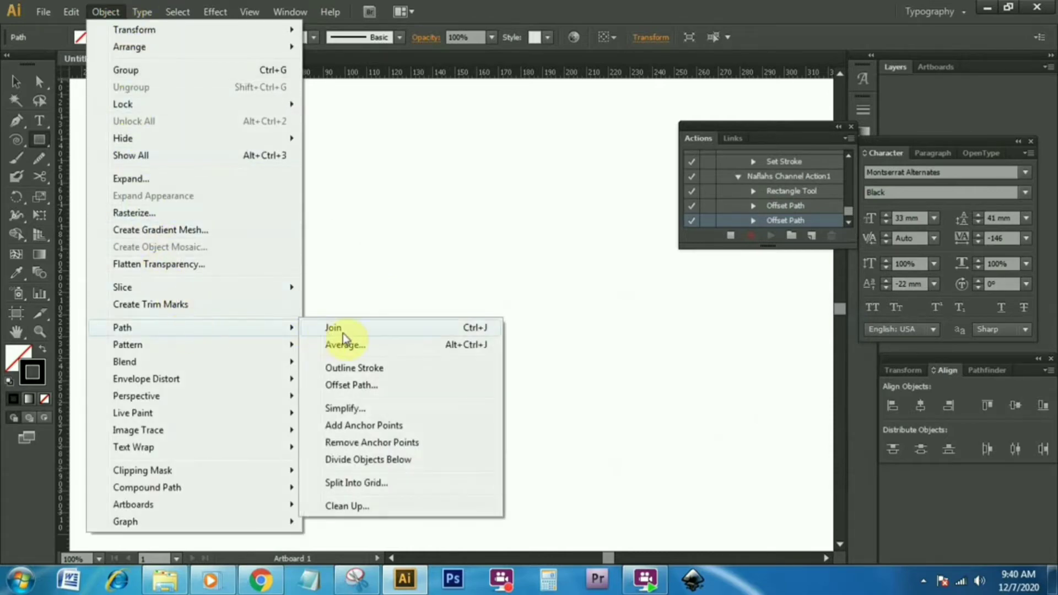
pyautogui.click(380, 392)
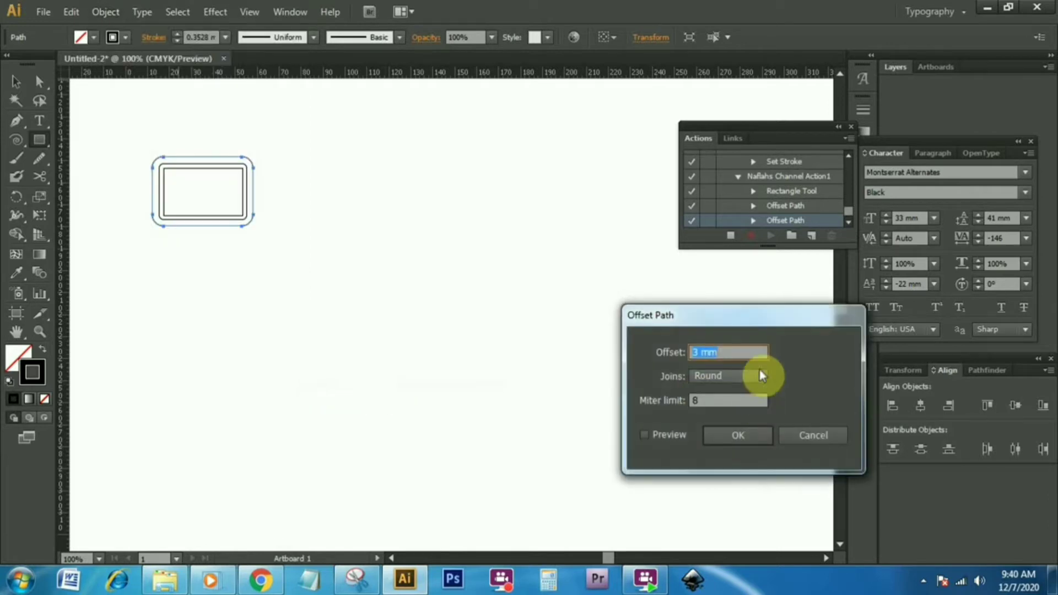
pyautogui.write('4')
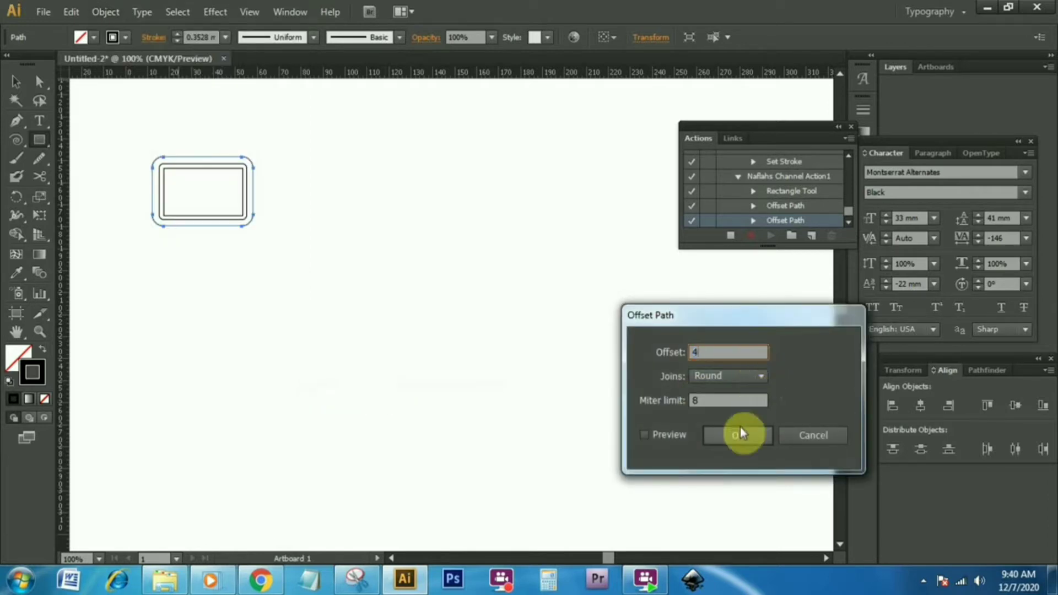
pyautogui.click(739, 430)
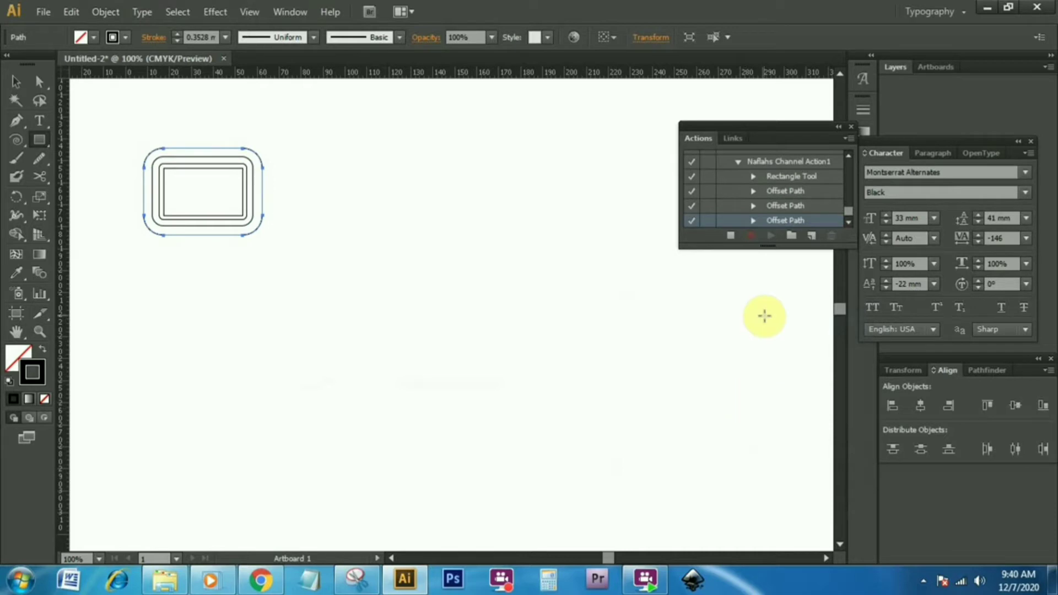
pyautogui.click(733, 236)
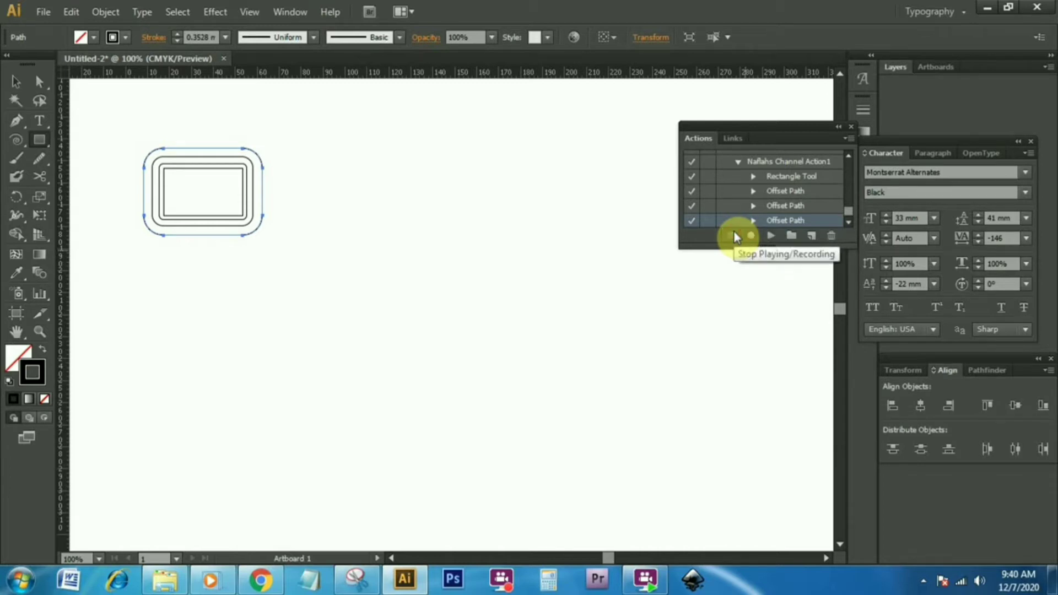
# Delete all the nested rectangles and play back Naflahs Channel Action1 to redraw them.
pyautogui.click(14, 81)
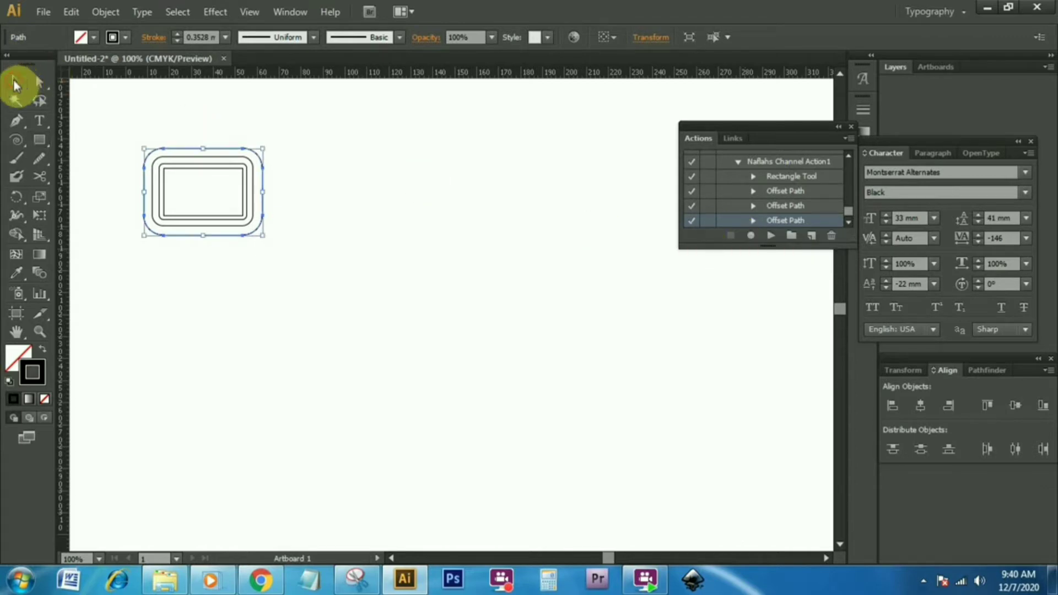
pyautogui.moveTo(147, 112); pyautogui.dragTo(281, 247)
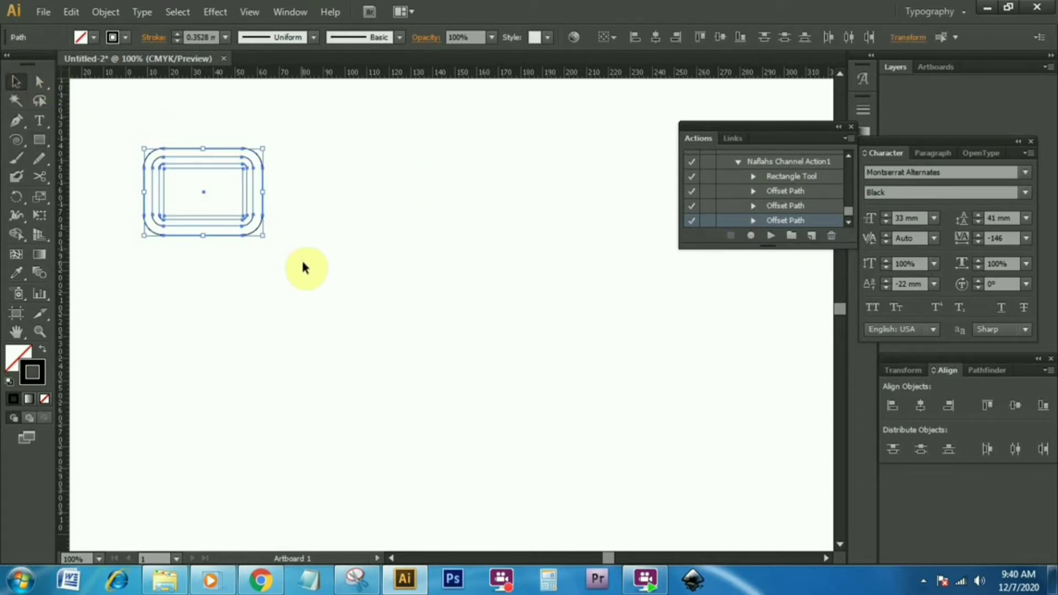
pyautogui.press('Delete')
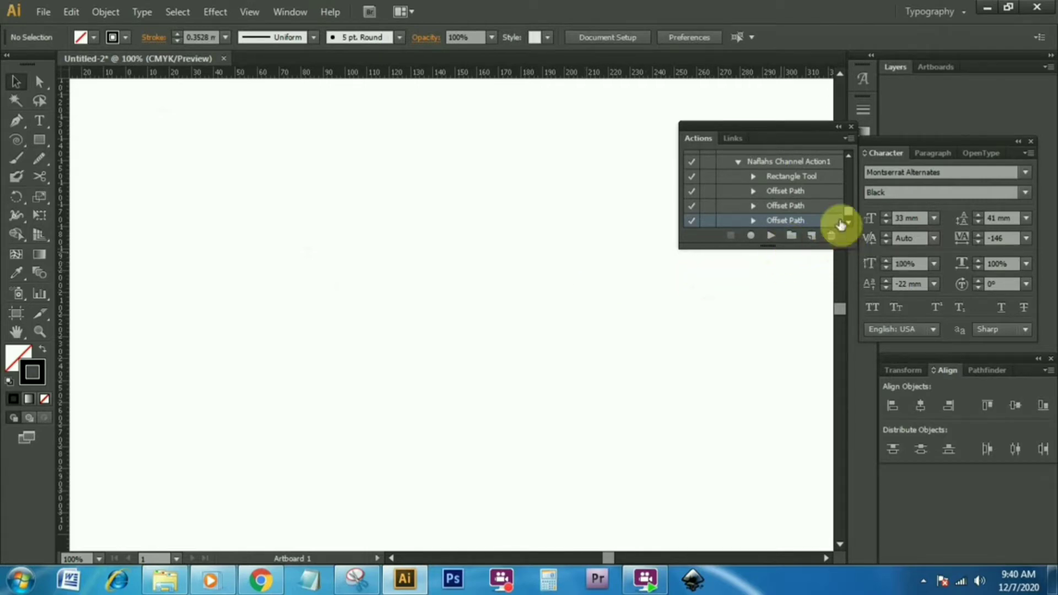
pyautogui.click(814, 162)
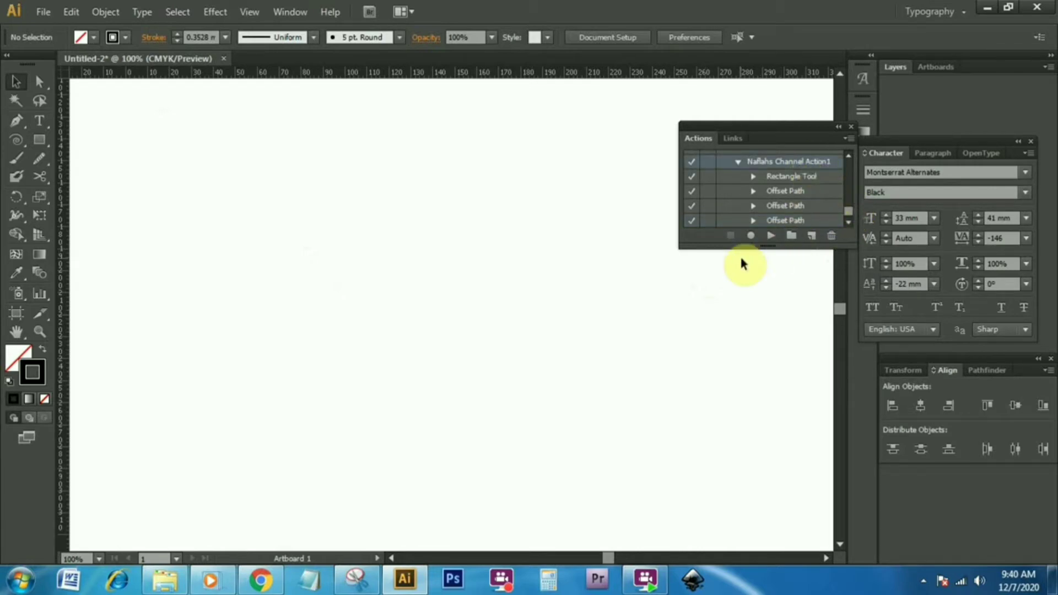
pyautogui.click(770, 235)
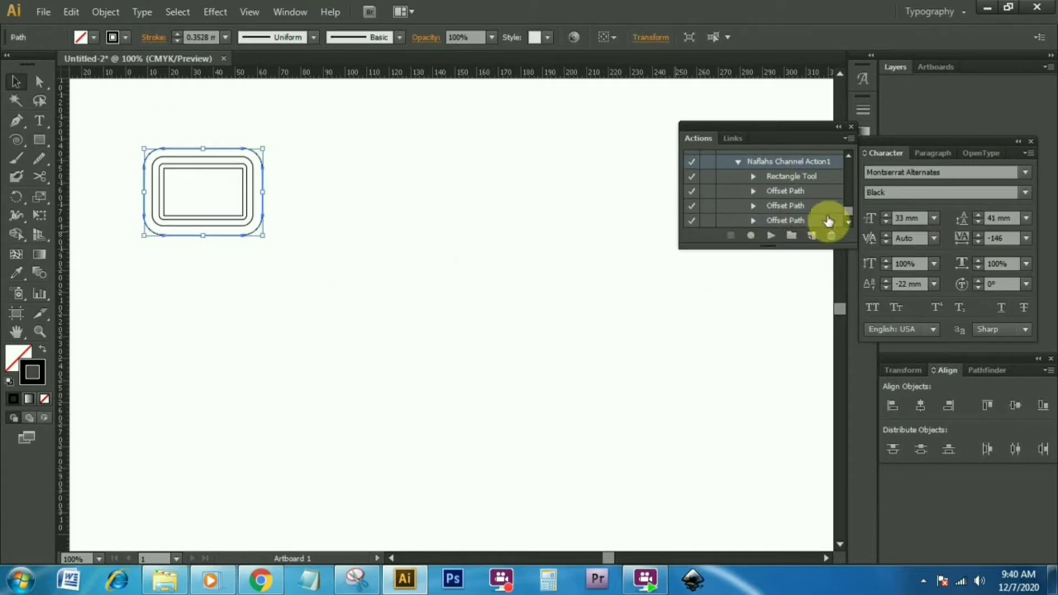
# Play only the action's last Offset Path step three times to add three more outer outlines, leaving nothing selected.
pyautogui.click(848, 222)
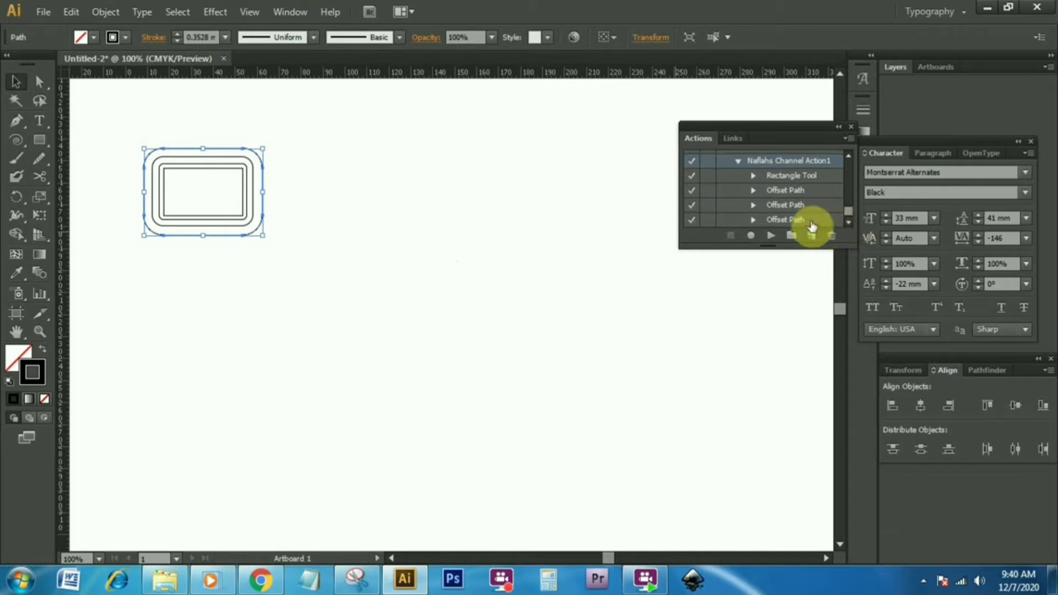
pyautogui.click(770, 237)
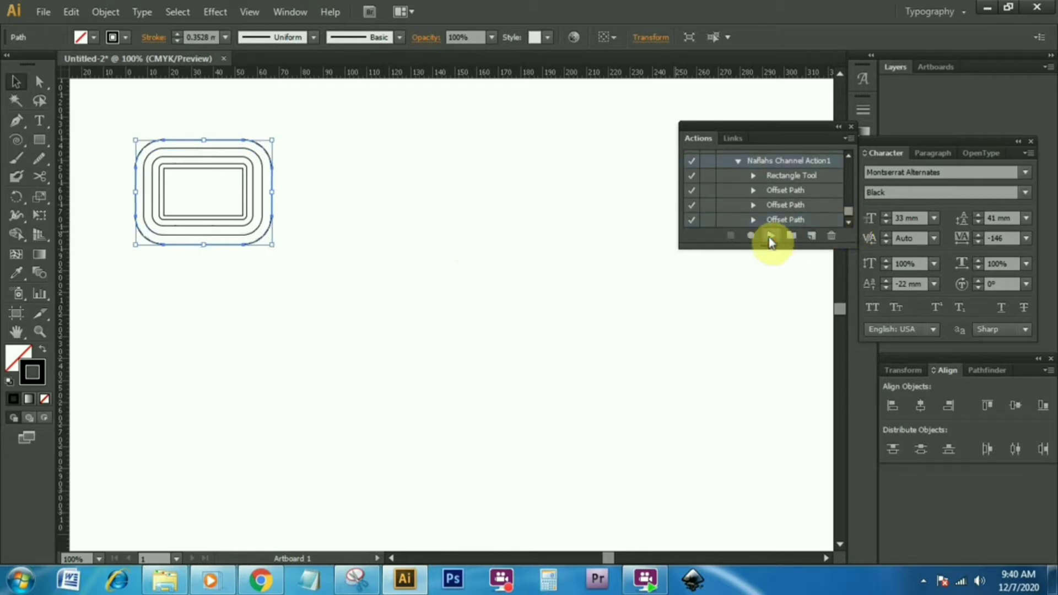
pyautogui.click(771, 237)
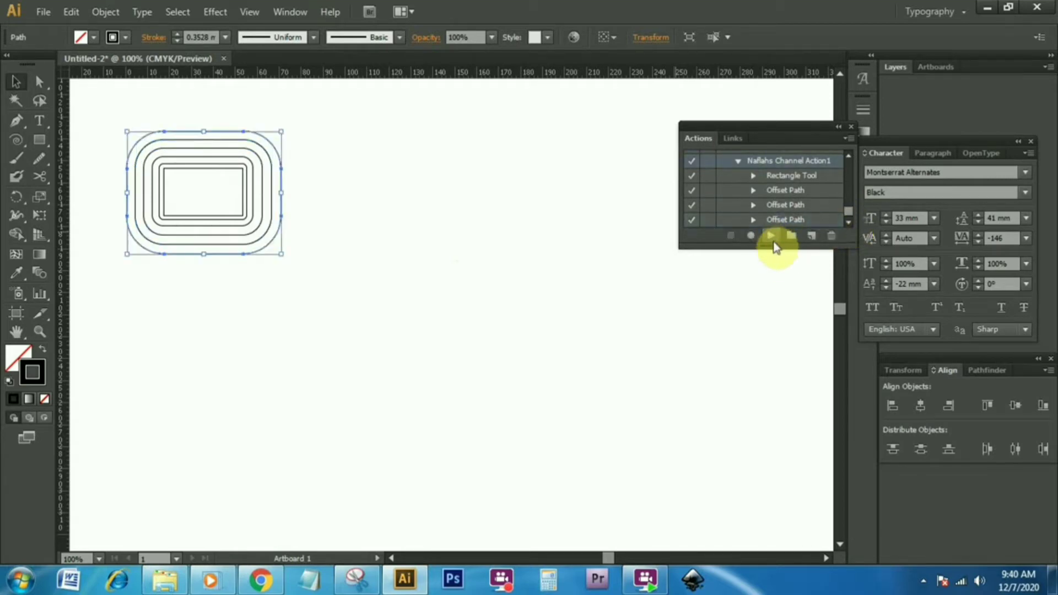
pyautogui.click(772, 238)
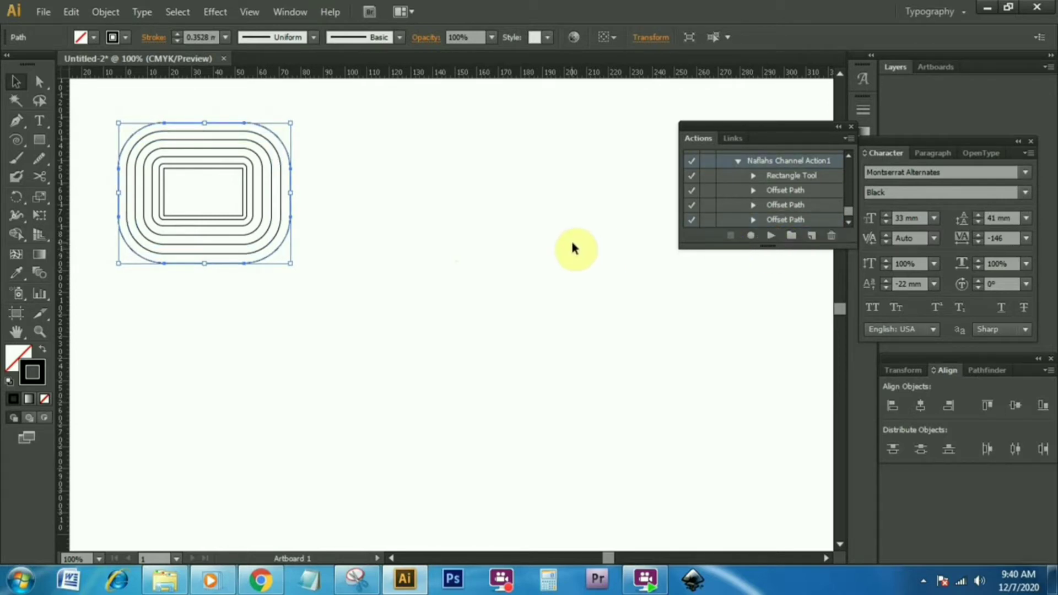
pyautogui.click(494, 202)
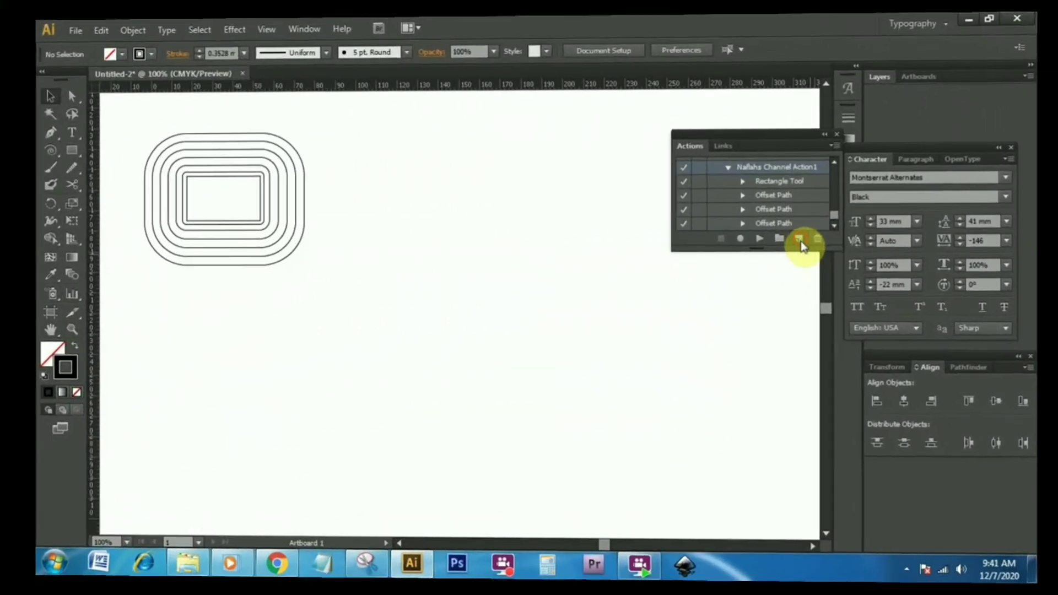
# Create a new action named Naflahs Channel Action2 in Default Actions with the colour Orange and start recording it.
pyautogui.click(799, 239)
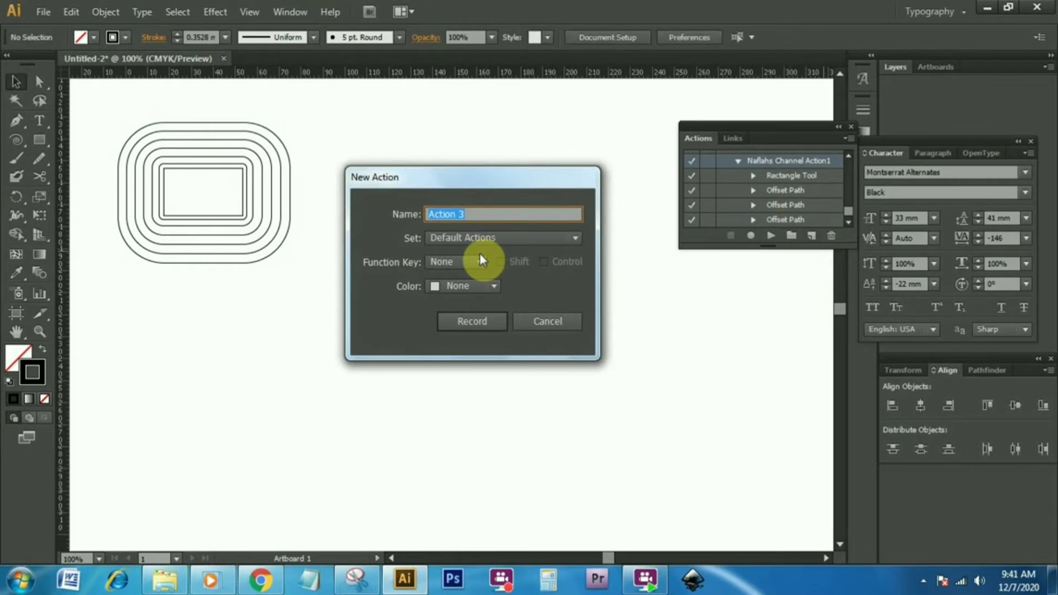
pyautogui.write('Naflahs Channel Ac')
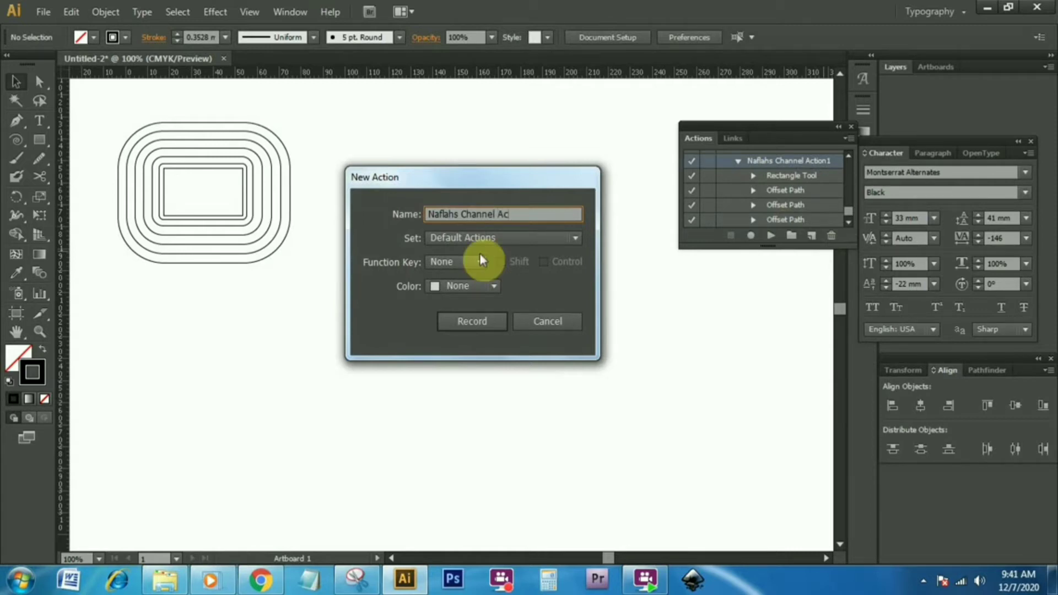
pyautogui.write('tion2')
pyautogui.click(492, 285)
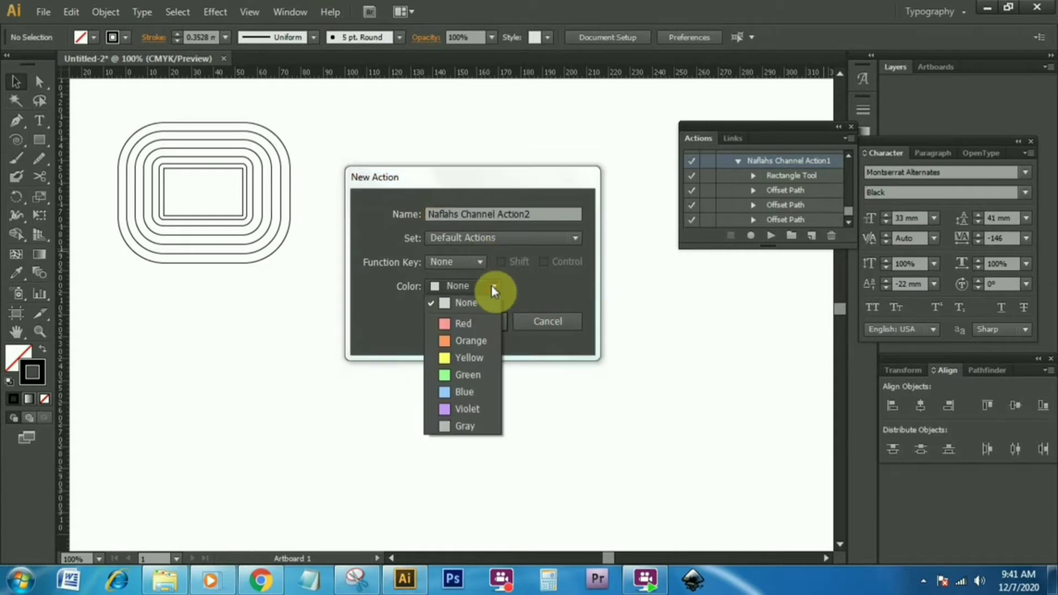
pyautogui.click(482, 345)
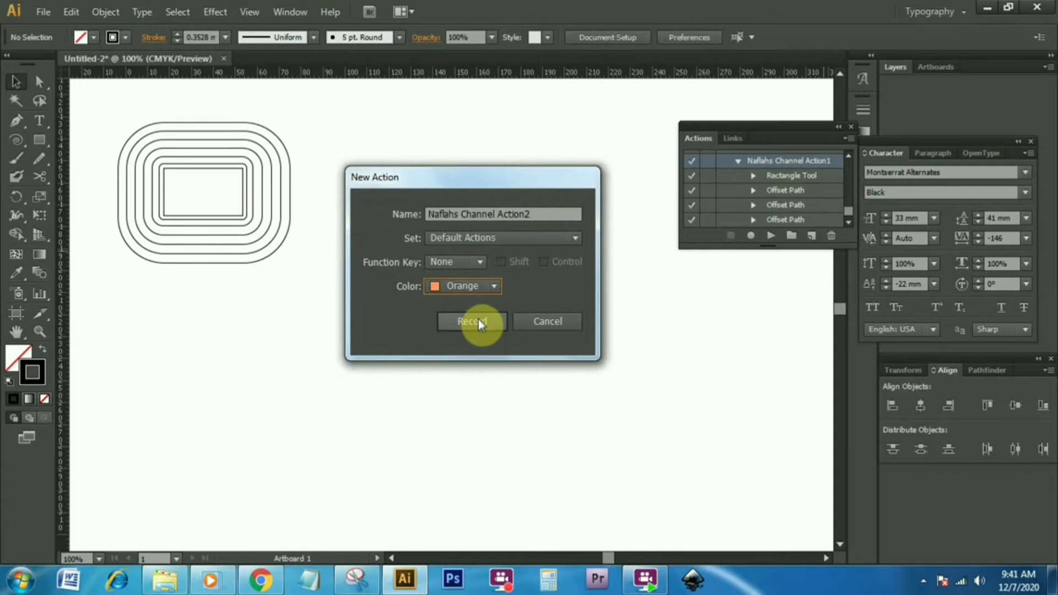
pyautogui.click(478, 319)
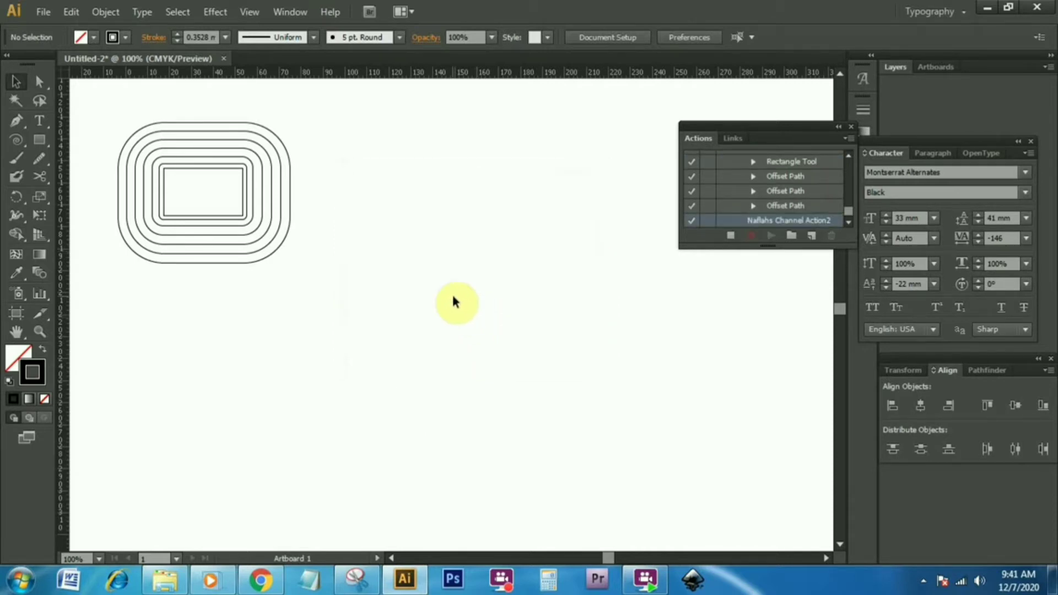
# Draw a rounded rectangle about 40 mm wide and 8 mm high, to the right of the nested rectangles.
pyautogui.click(48, 140)
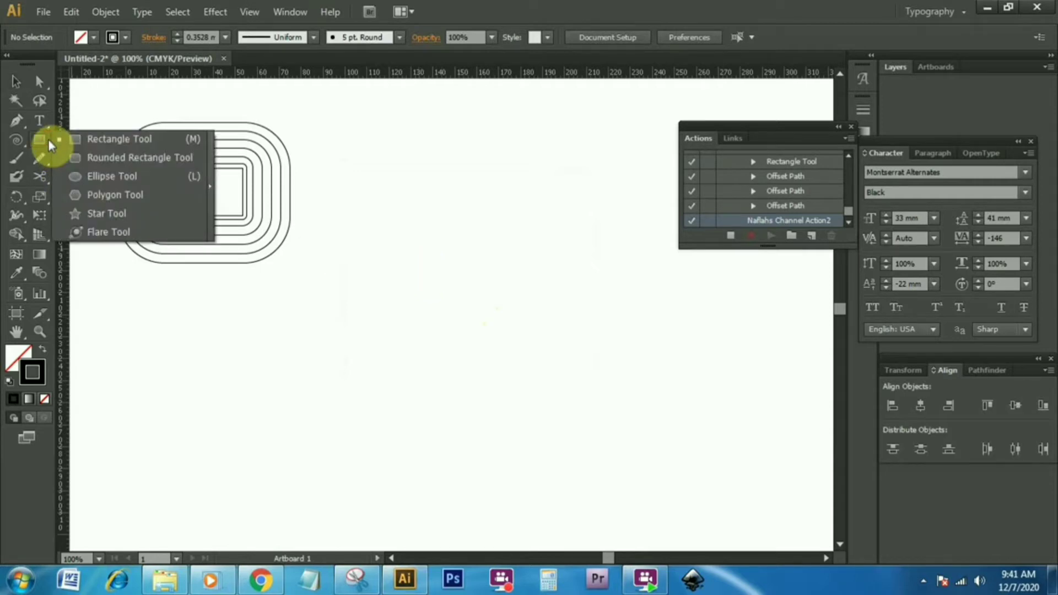
pyautogui.click(99, 157)
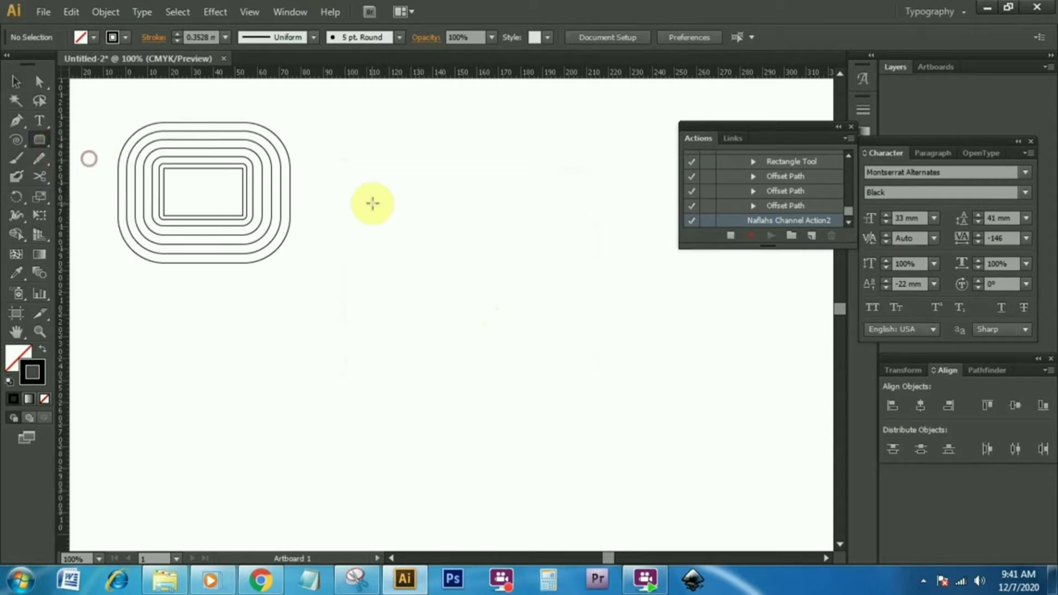
pyautogui.moveTo(390, 179); pyautogui.dragTo(476, 195)
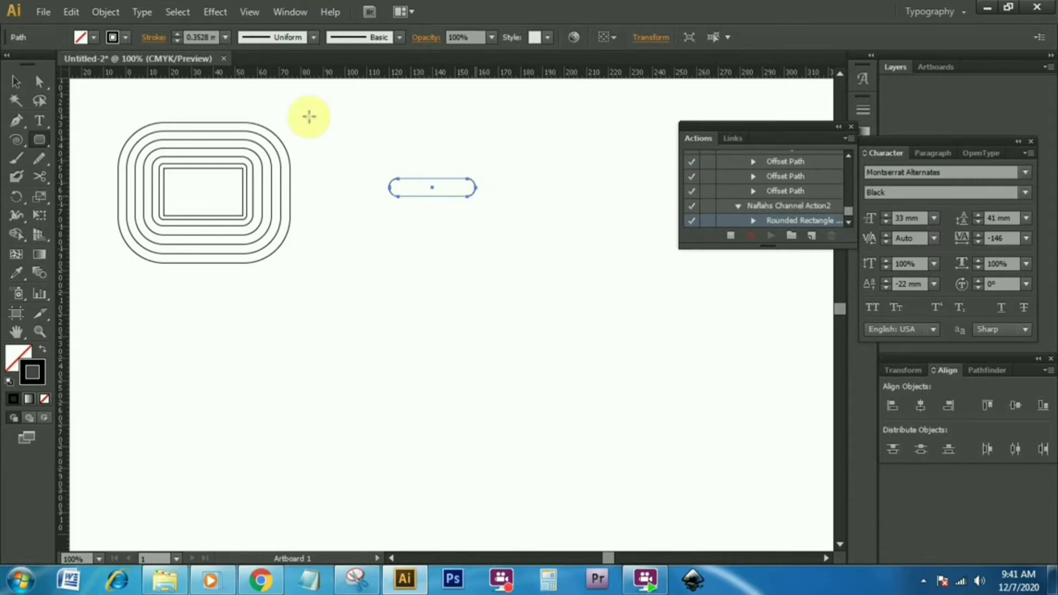
# Offset the rounded rectangle's path by 2 mm with round joins.
pyautogui.click(98, 13)
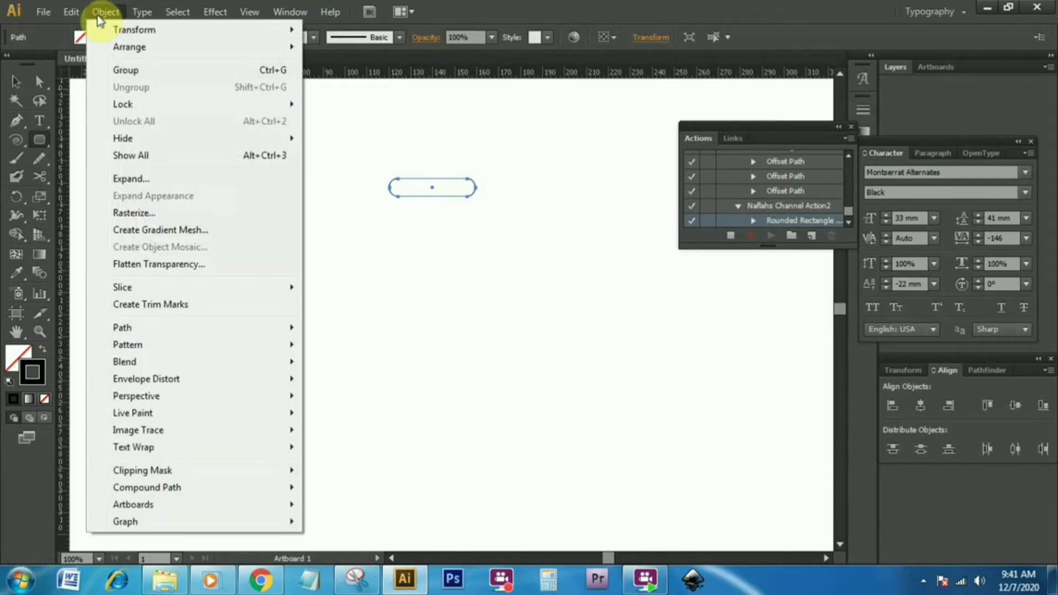
pyautogui.moveTo(247, 327)
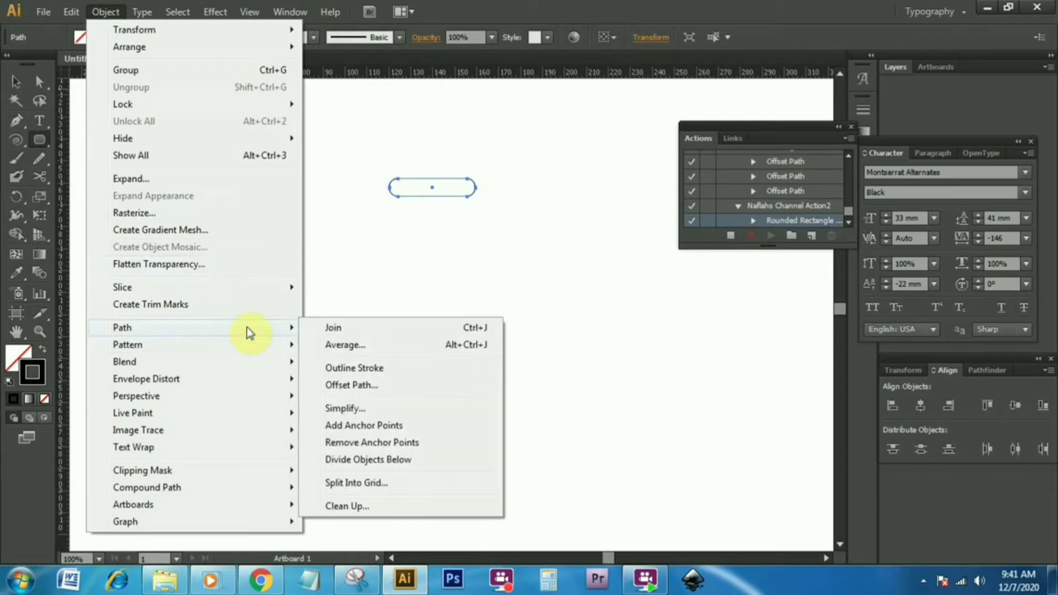
pyautogui.click(379, 385)
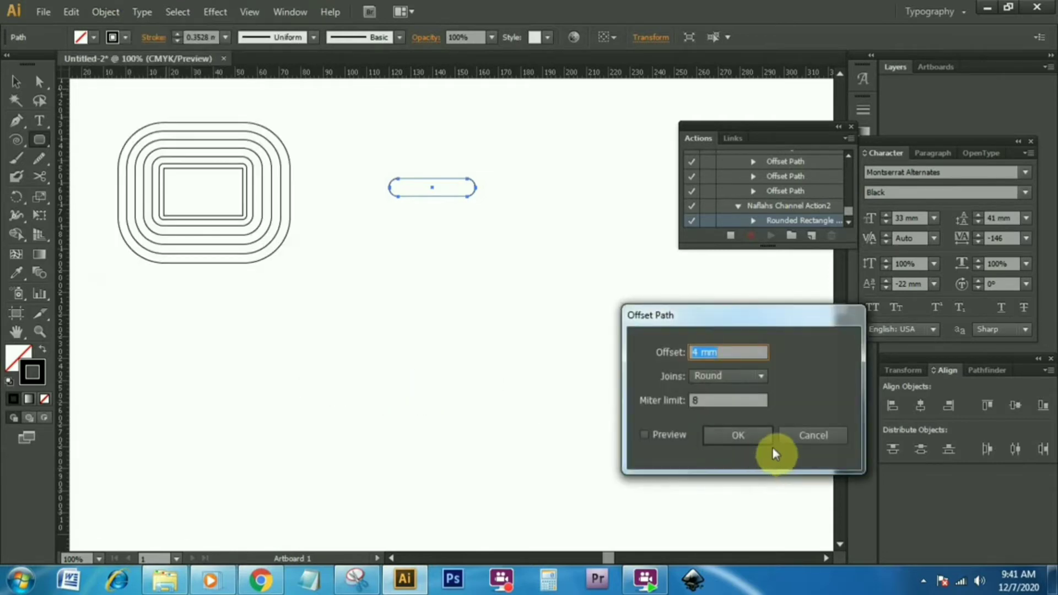
pyautogui.write('2')
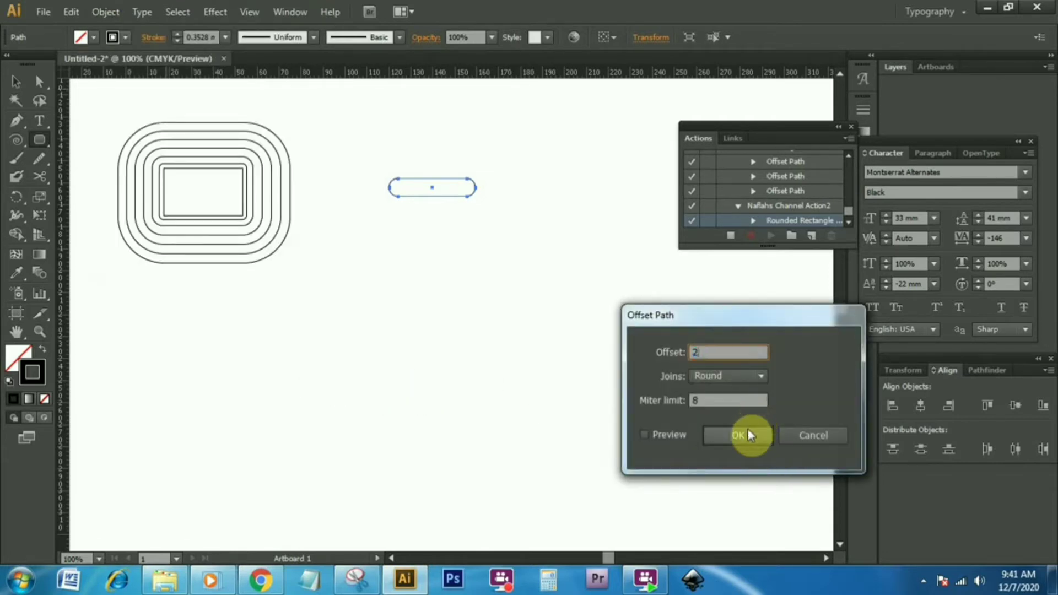
pyautogui.click(738, 434)
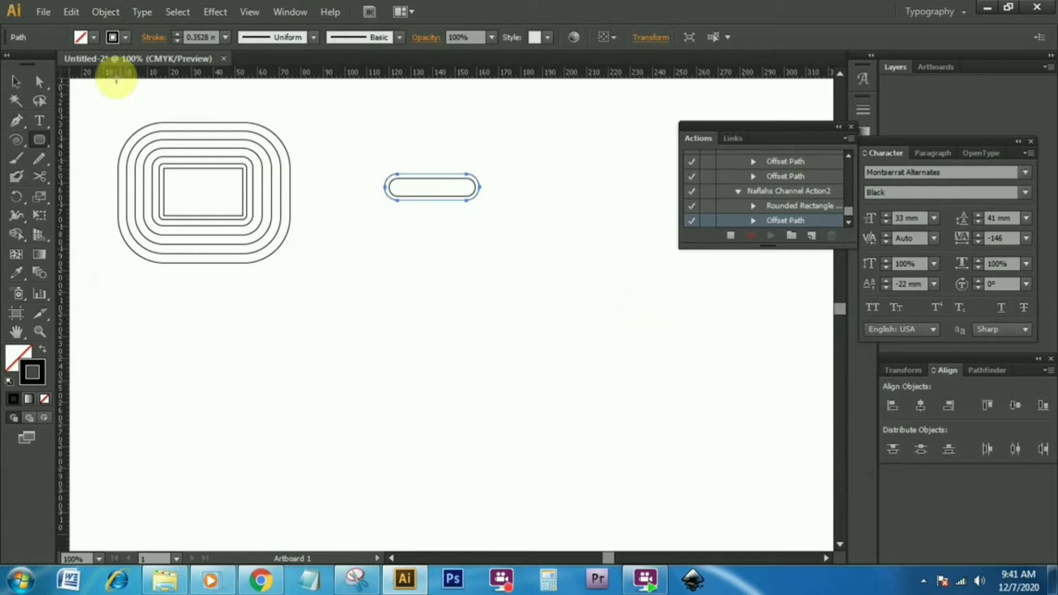
# Offset the rounded rectangle's new outer outline by 3 mm with round joins.
pyautogui.click(105, 12)
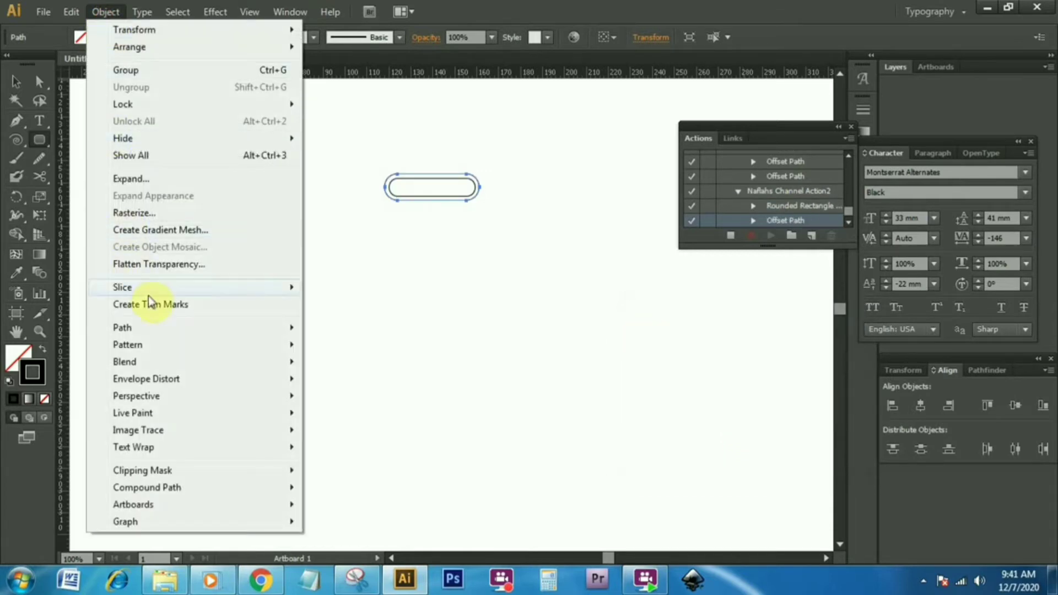
pyautogui.moveTo(163, 327)
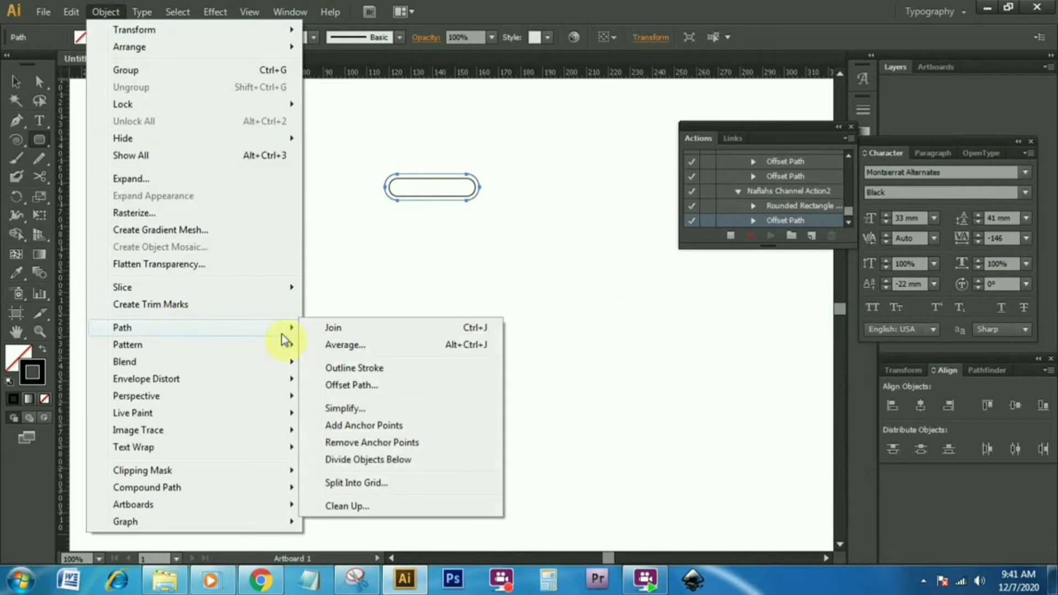
pyautogui.click(385, 384)
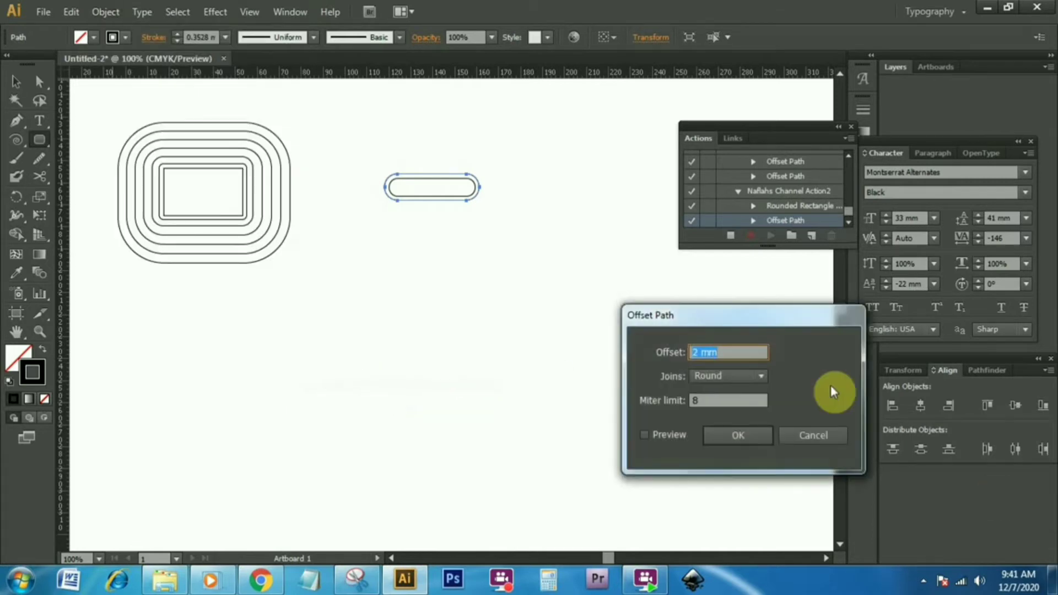
pyautogui.write('3')
pyautogui.click(739, 442)
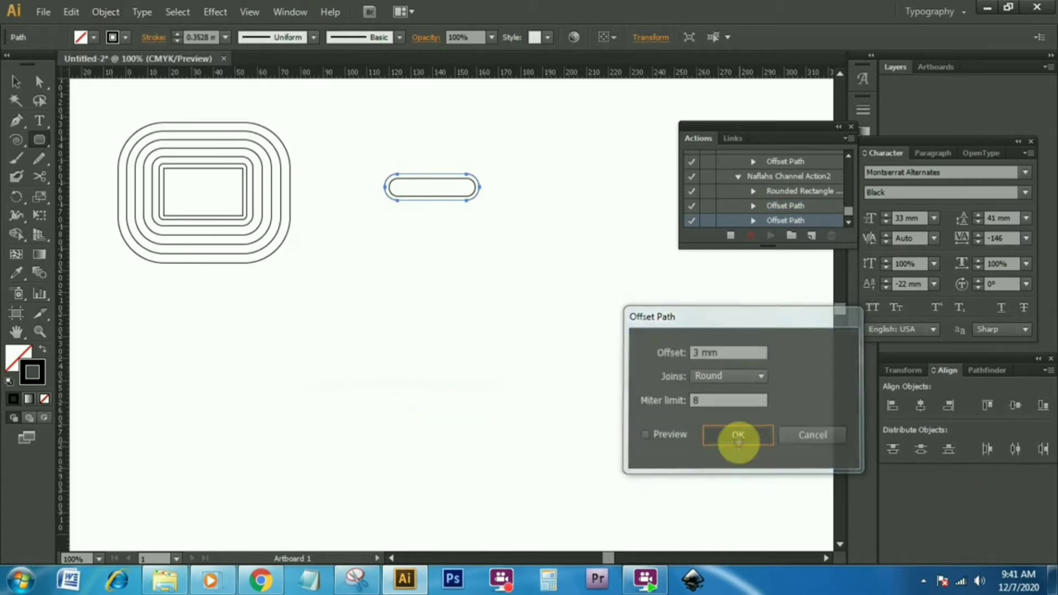
# Add a third offset path with round joins around the outermost rounded outline and stop recording the action.
pyautogui.click(108, 21)
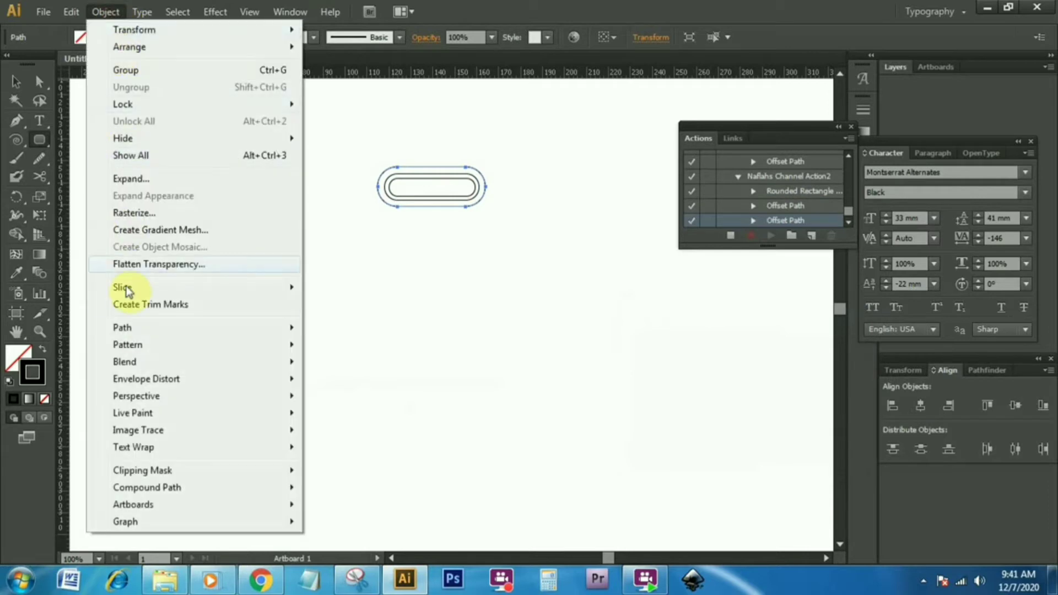
pyautogui.moveTo(144, 328)
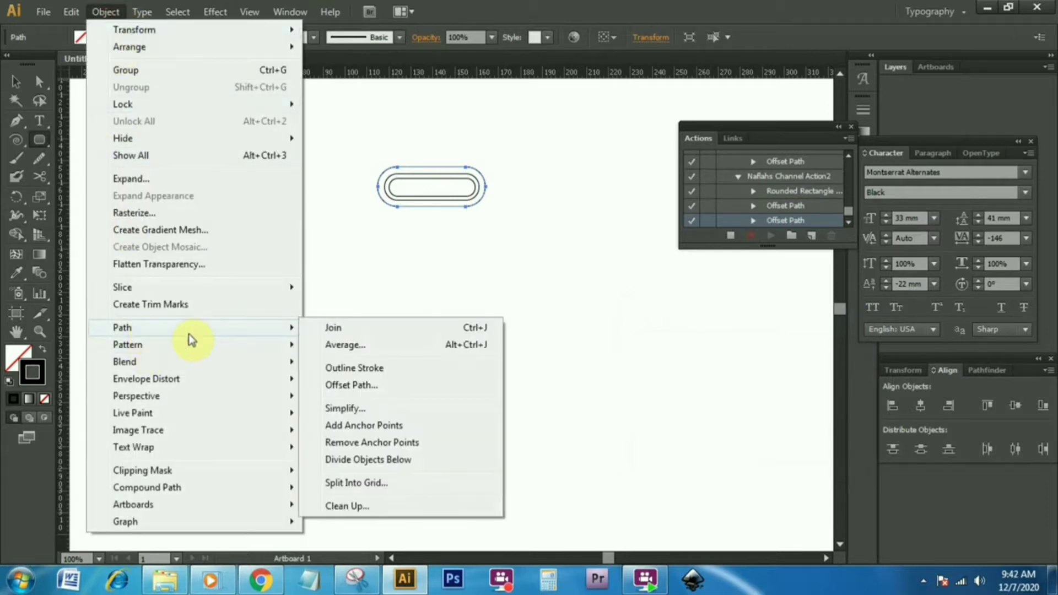
pyautogui.click(374, 384)
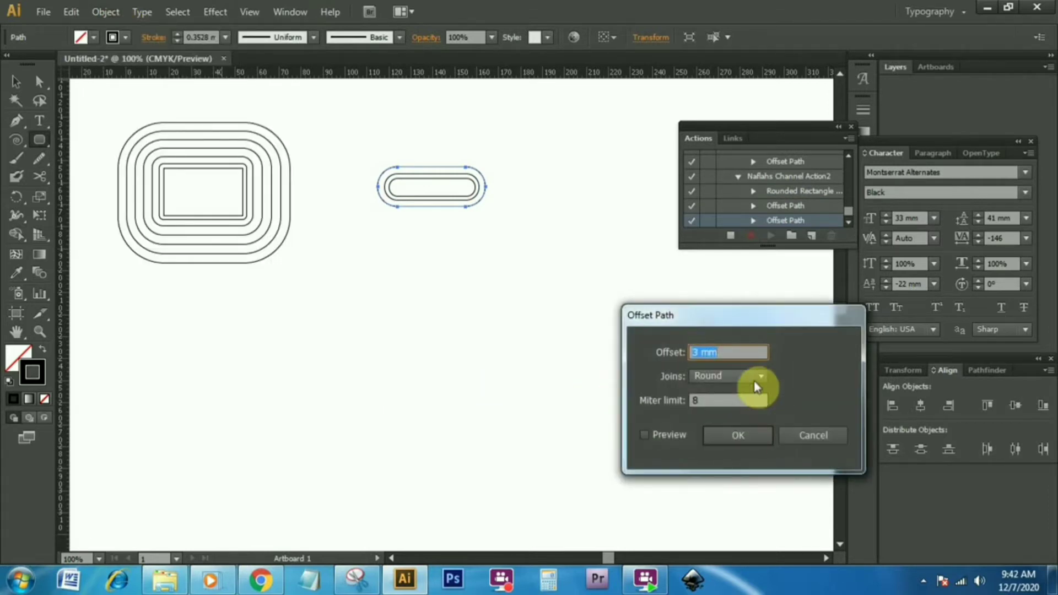
pyautogui.click(749, 437)
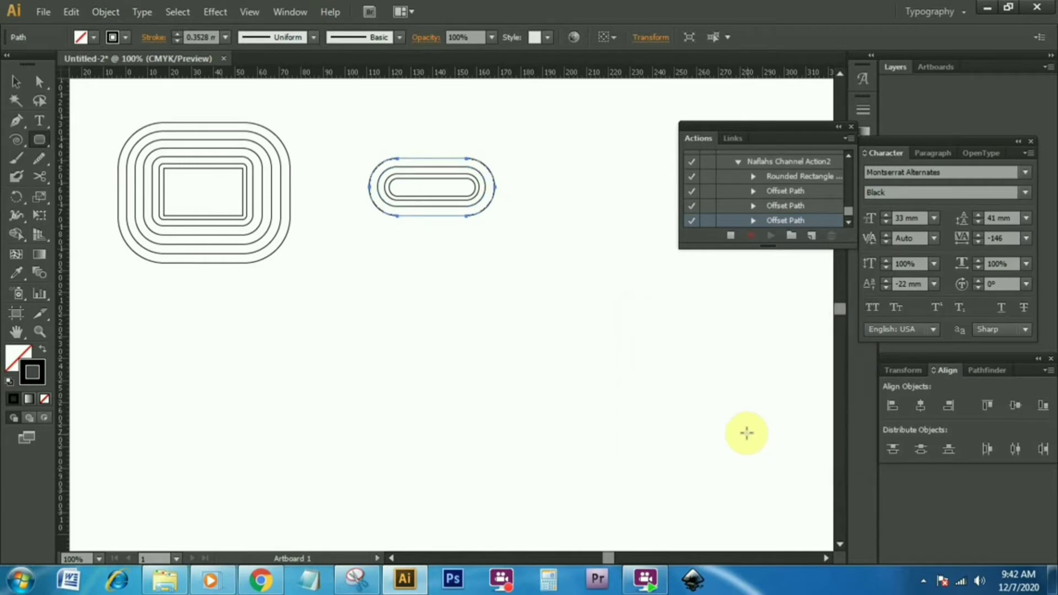
pyautogui.click(733, 238)
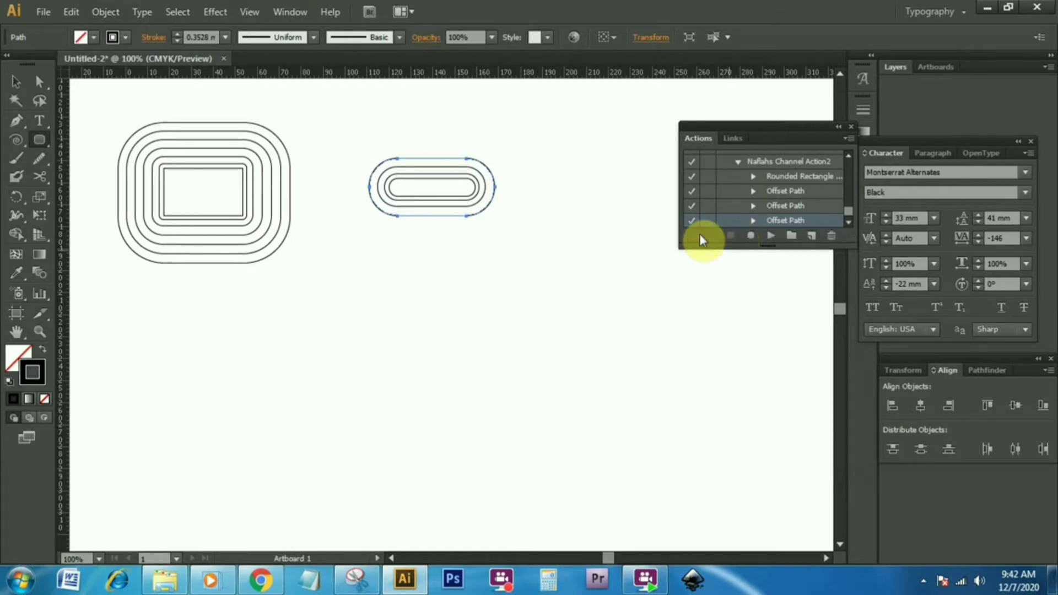
# Delete all the nested rounded rectangles and play back Naflahs Channel Action2 to redraw them.
pyautogui.click(31, 80)
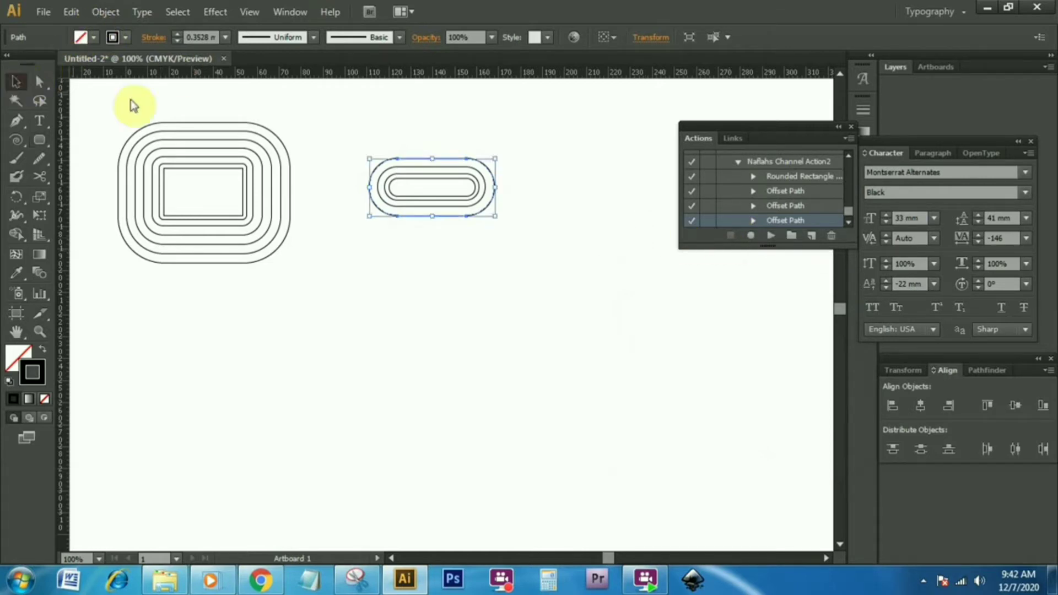
pyautogui.moveTo(341, 144); pyautogui.dragTo(524, 237)
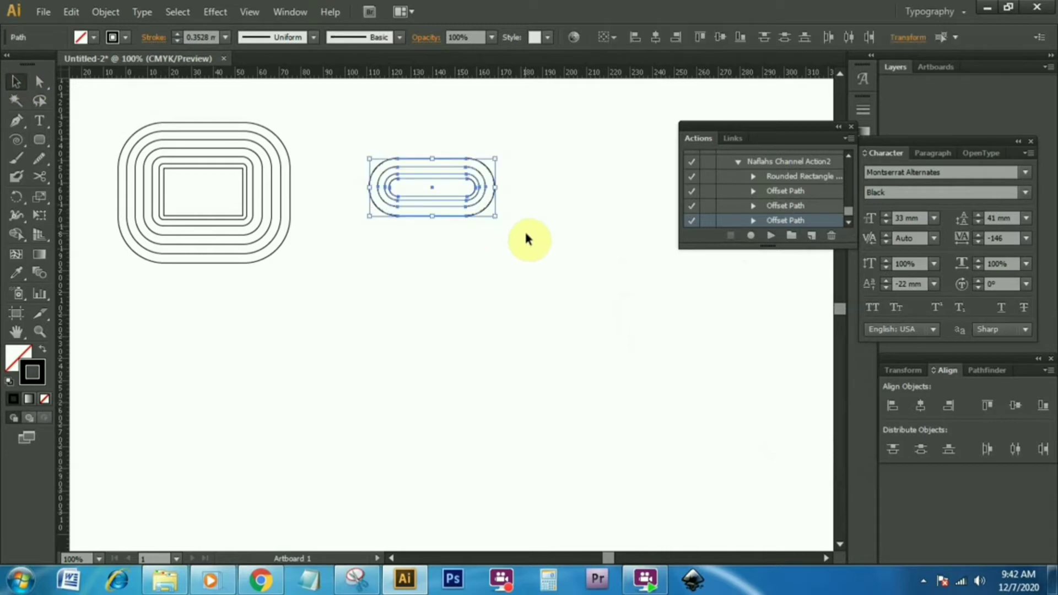
pyautogui.press('Delete')
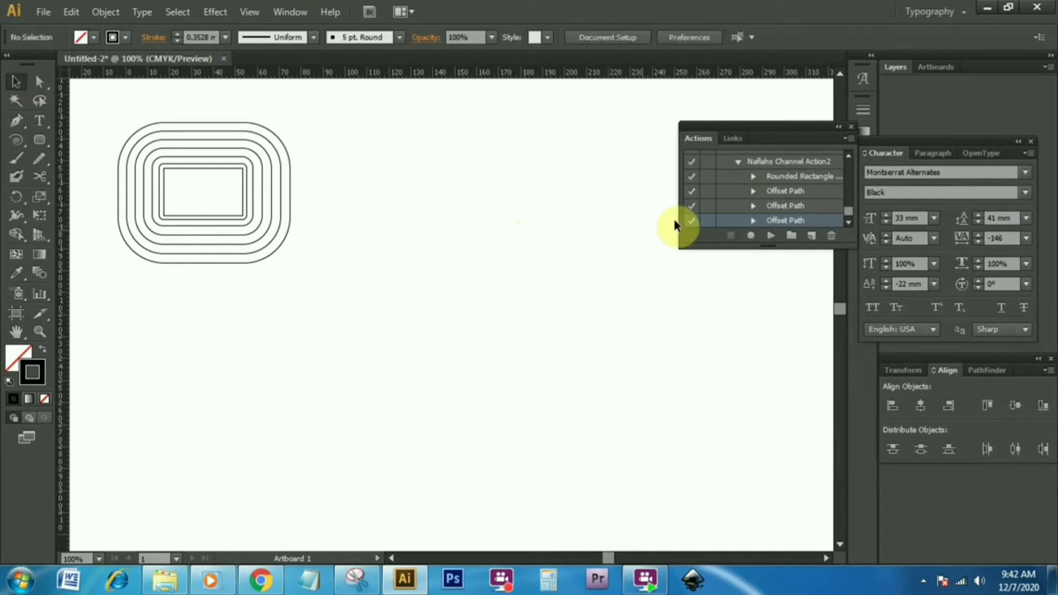
pyautogui.click(814, 163)
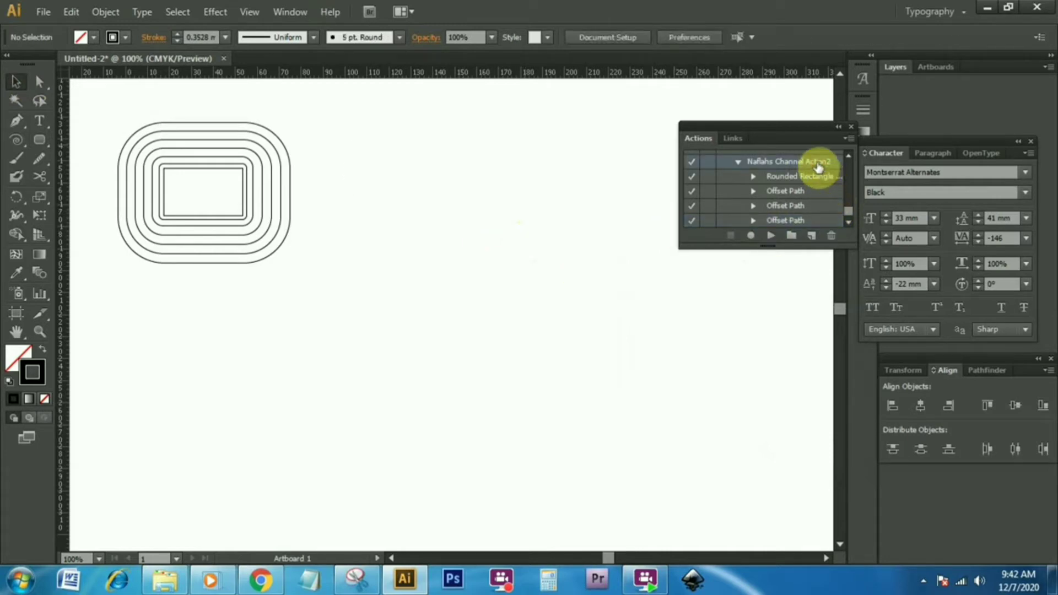
pyautogui.click(776, 237)
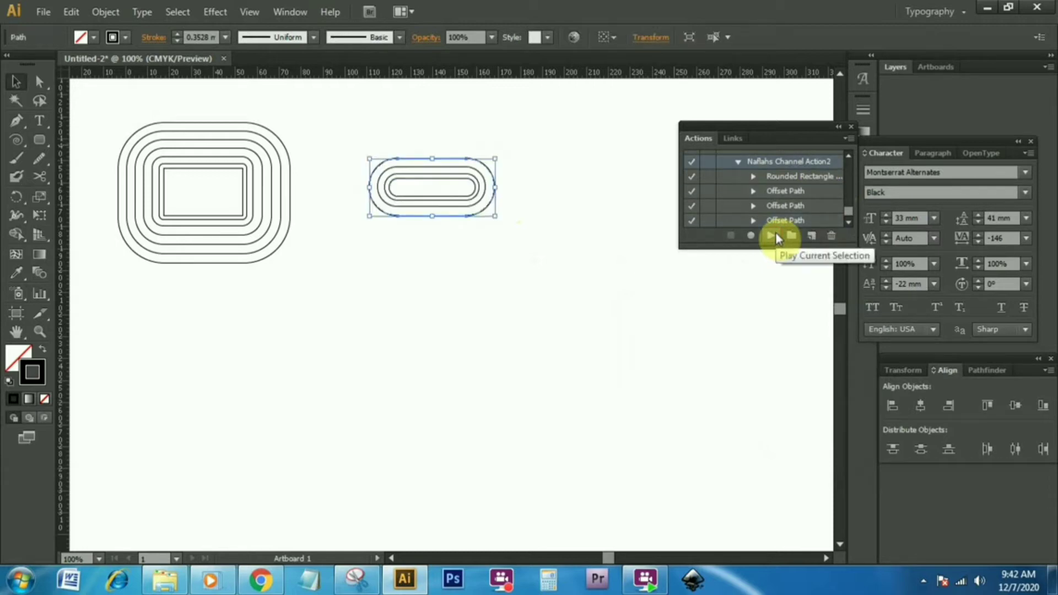
# Play only the last Offset Path step of Naflahs Channel Action2 three times to add three more outer outlines.
pyautogui.click(848, 223)
pyautogui.click(792, 222)
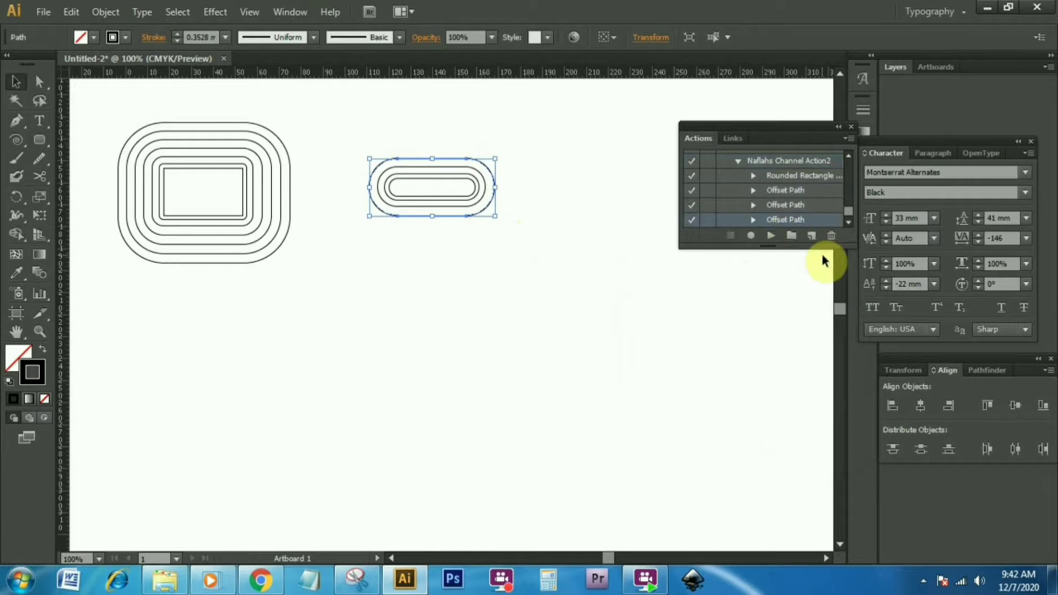
pyautogui.click(772, 235)
pyautogui.click(792, 223)
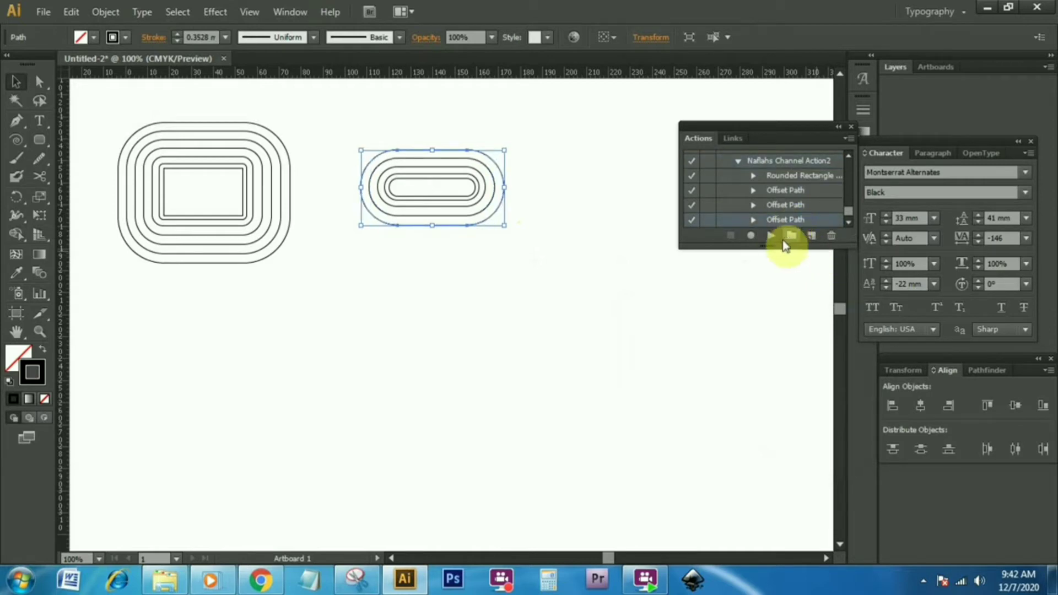
pyautogui.click(771, 236)
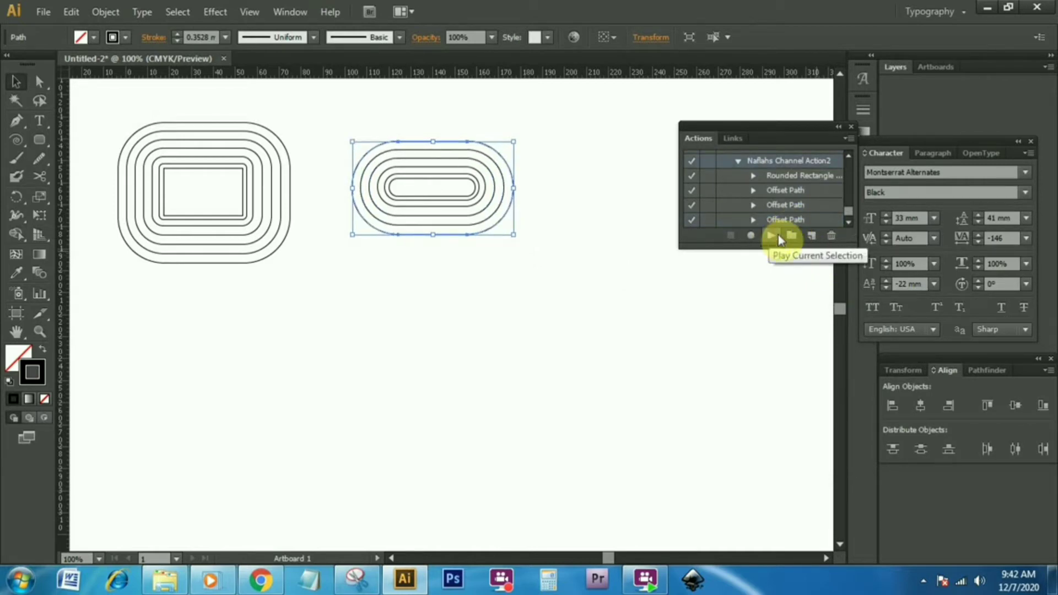
pyautogui.click(771, 237)
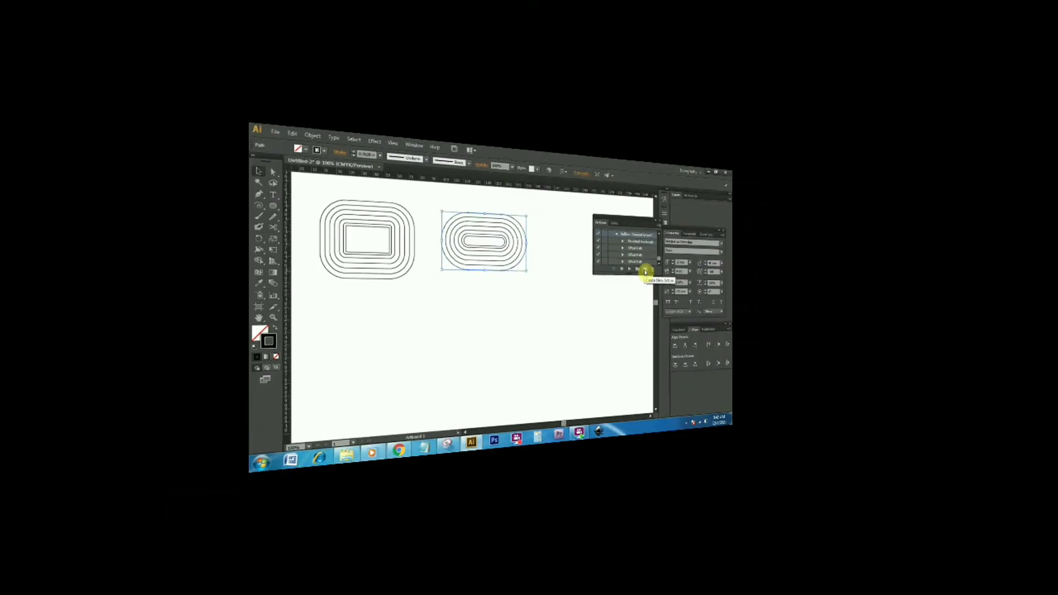
# Create a new action named Naflahs Channel Action3 in Default Actions with the colour Yellow and start recording it.
pyautogui.click(810, 238)
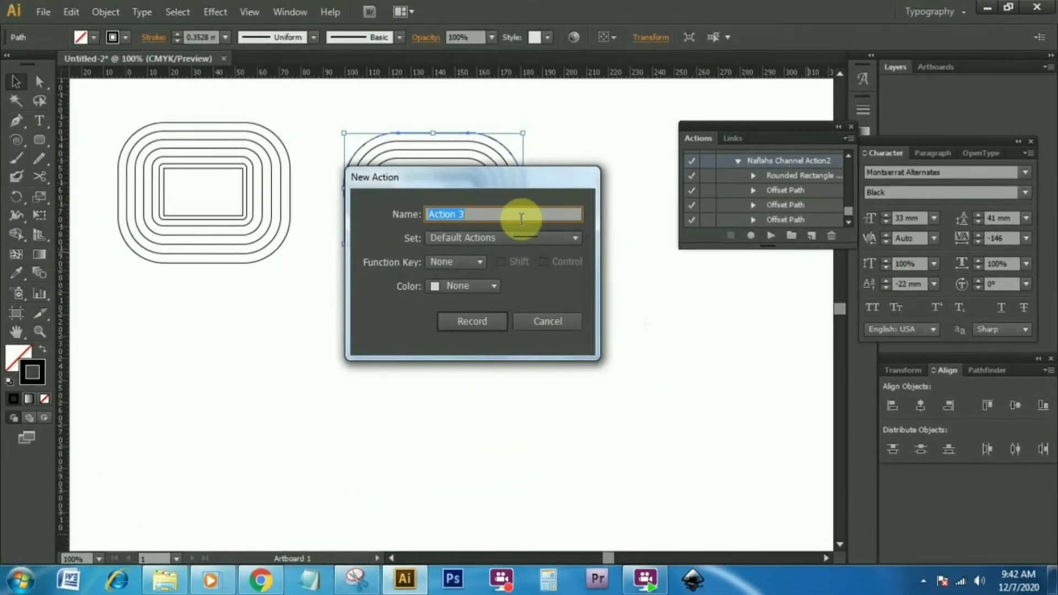
pyautogui.write('Naflahs Channel ')
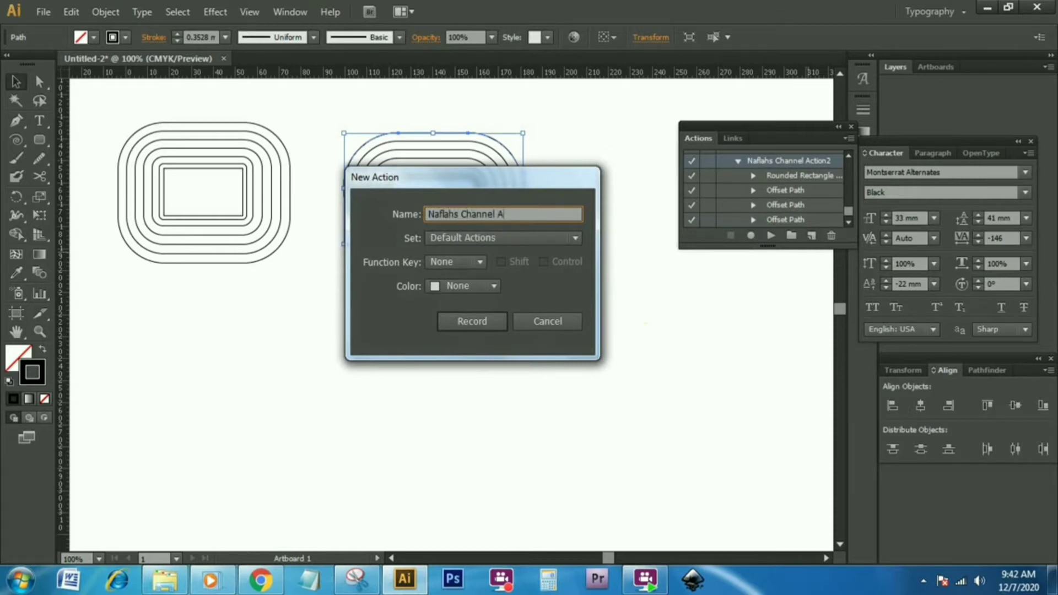
pyautogui.write('Action3')
pyautogui.click(489, 286)
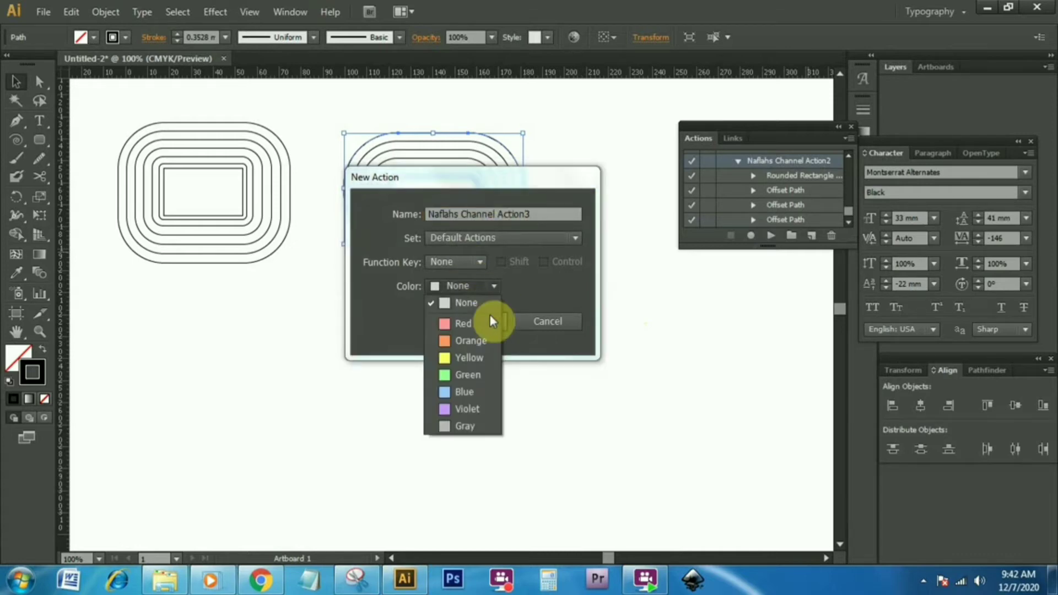
pyautogui.click(484, 360)
pyautogui.click(478, 321)
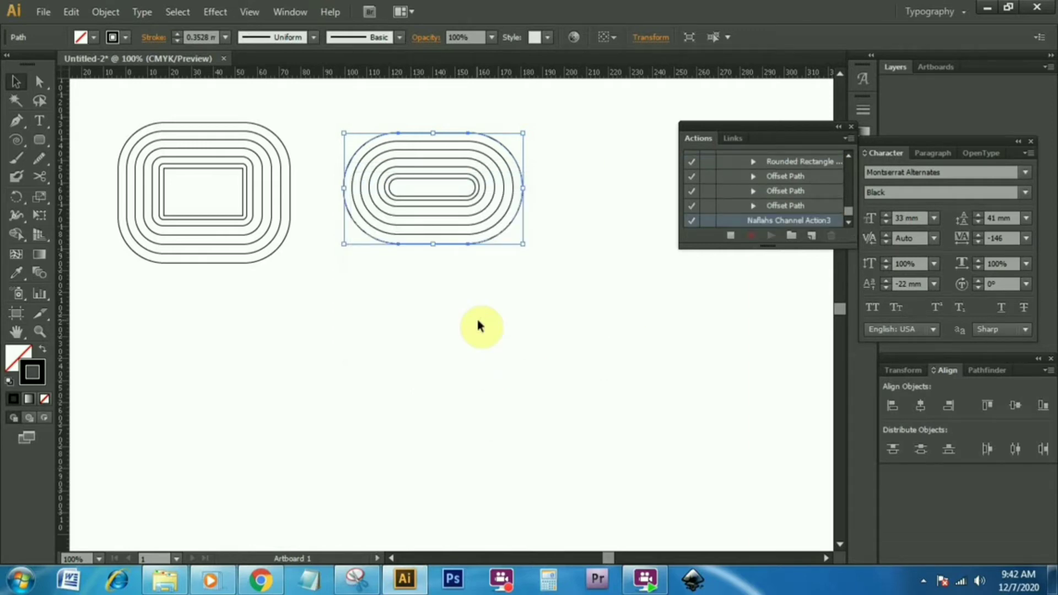
# Draw a small circle with the Ellipse tool in the empty area below the nested rectangles.
pyautogui.click(46, 141)
pyautogui.moveTo(46, 146); pyautogui.dragTo(84, 180)
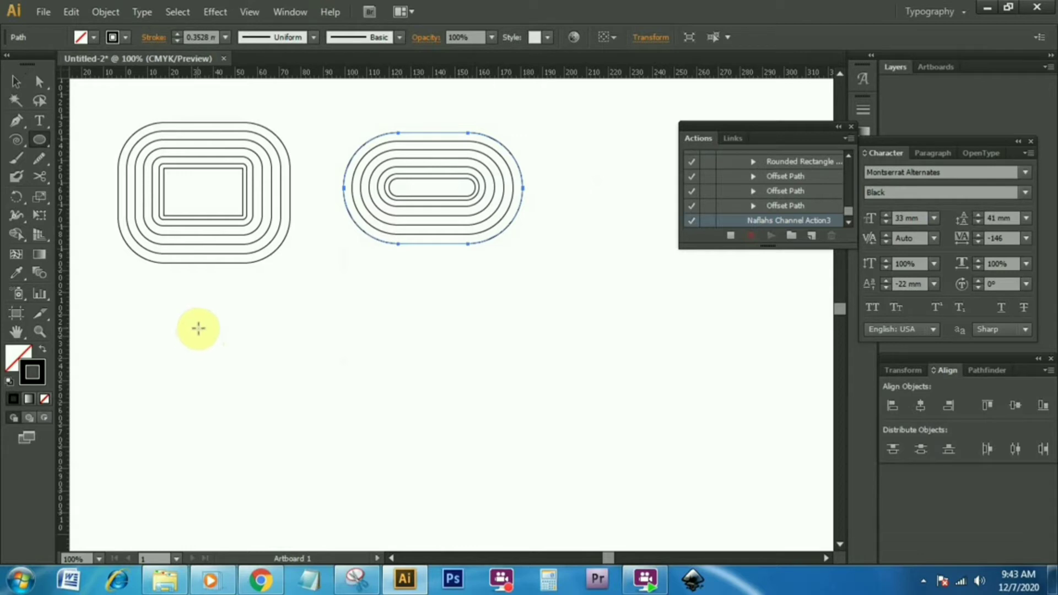
pyautogui.moveTo(199, 329); pyautogui.dragTo(181, 312)
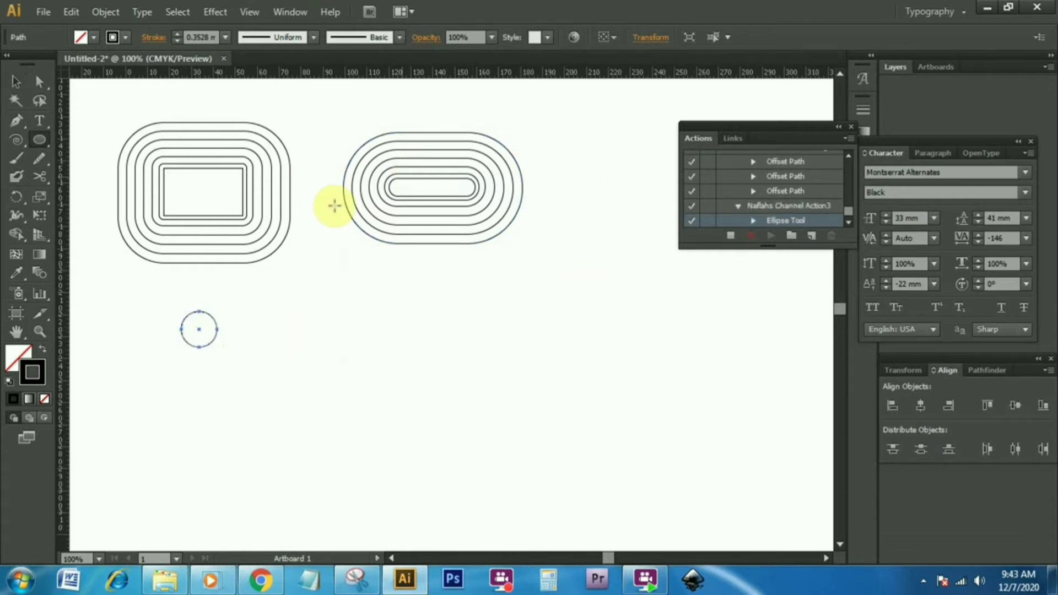
# Add a 2 mm offset path with round joins around the small circle.
pyautogui.click(106, 12)
pyautogui.moveTo(203, 326)
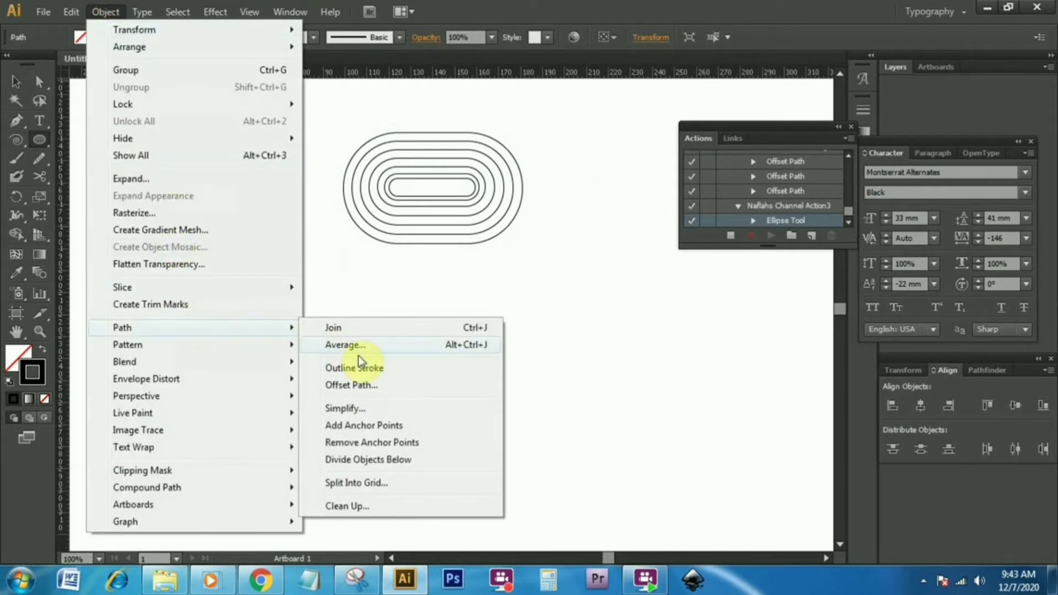
pyautogui.click(380, 384)
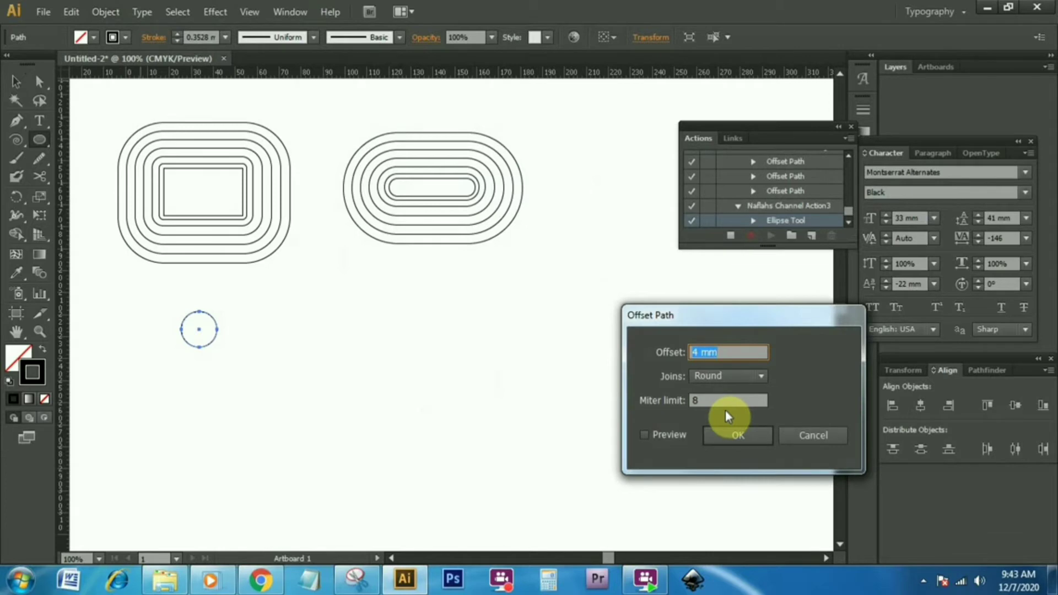
pyautogui.write('2')
pyautogui.click(741, 439)
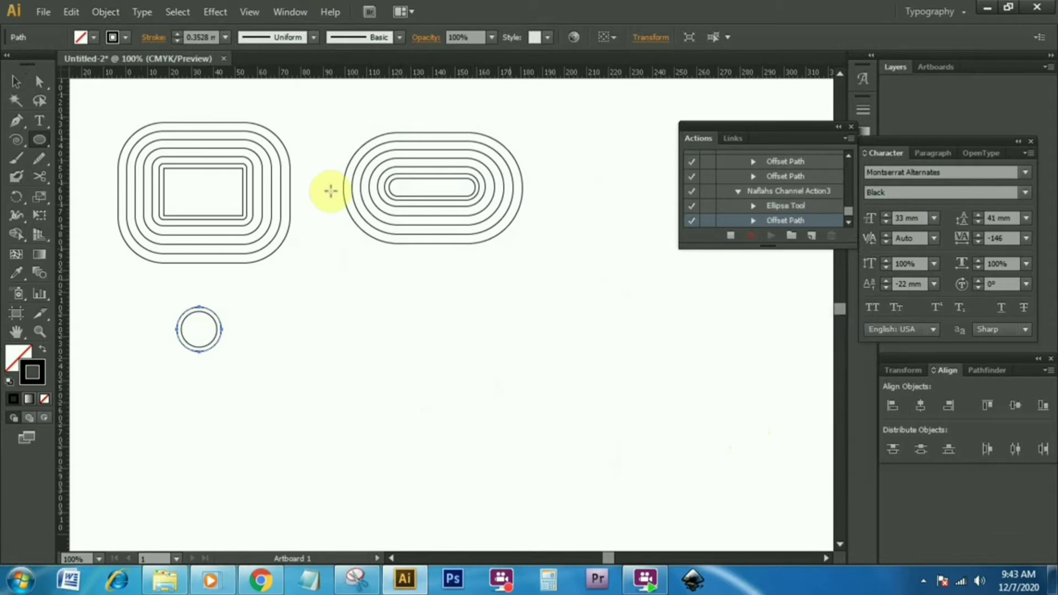
# Add a 3 mm offset path with round joins around the outer circle.
pyautogui.click(107, 12)
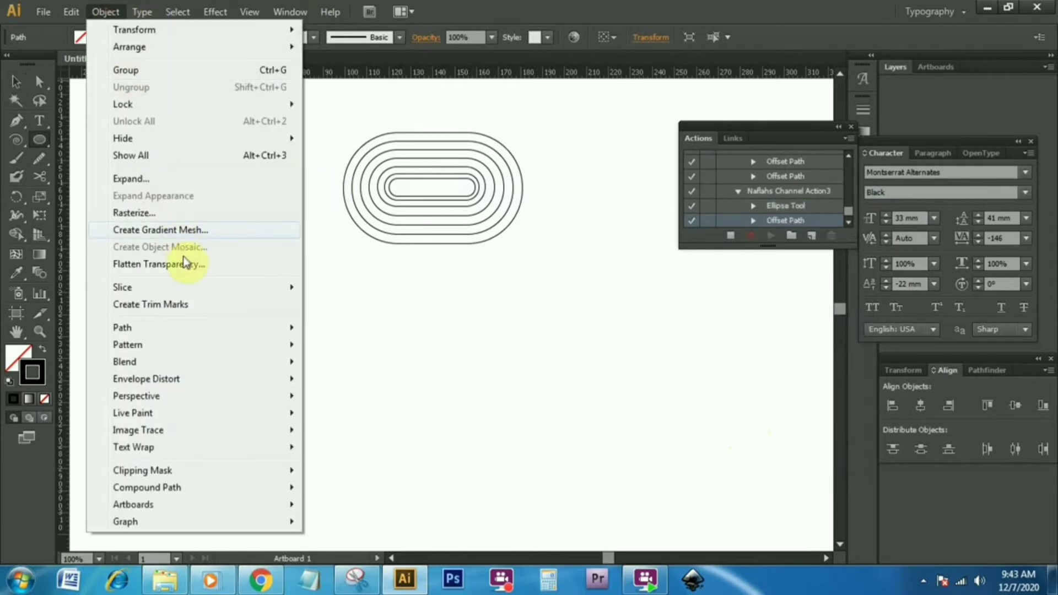
pyautogui.moveTo(193, 326)
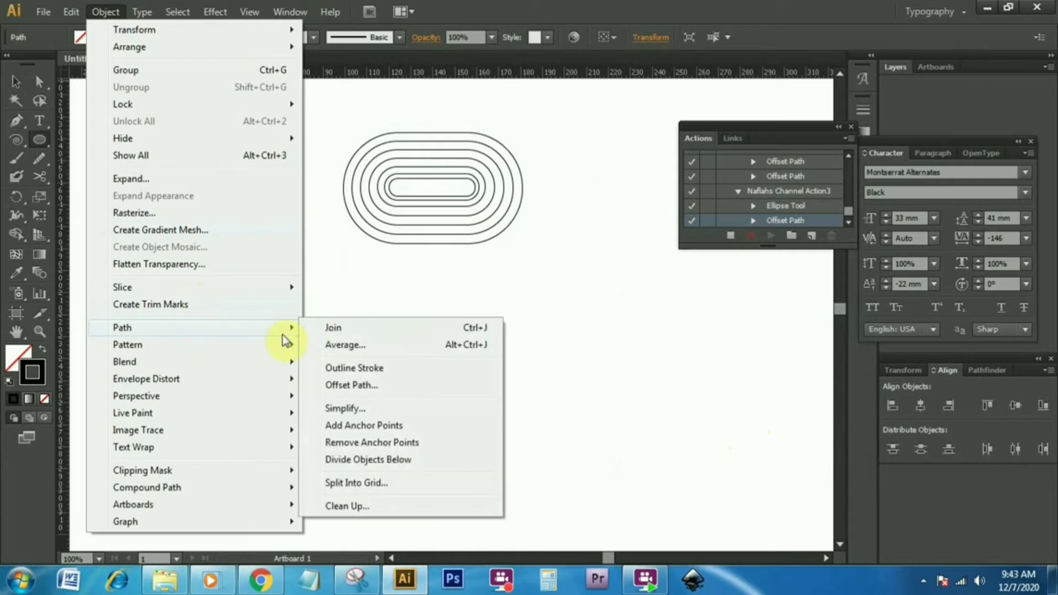
pyautogui.click(390, 384)
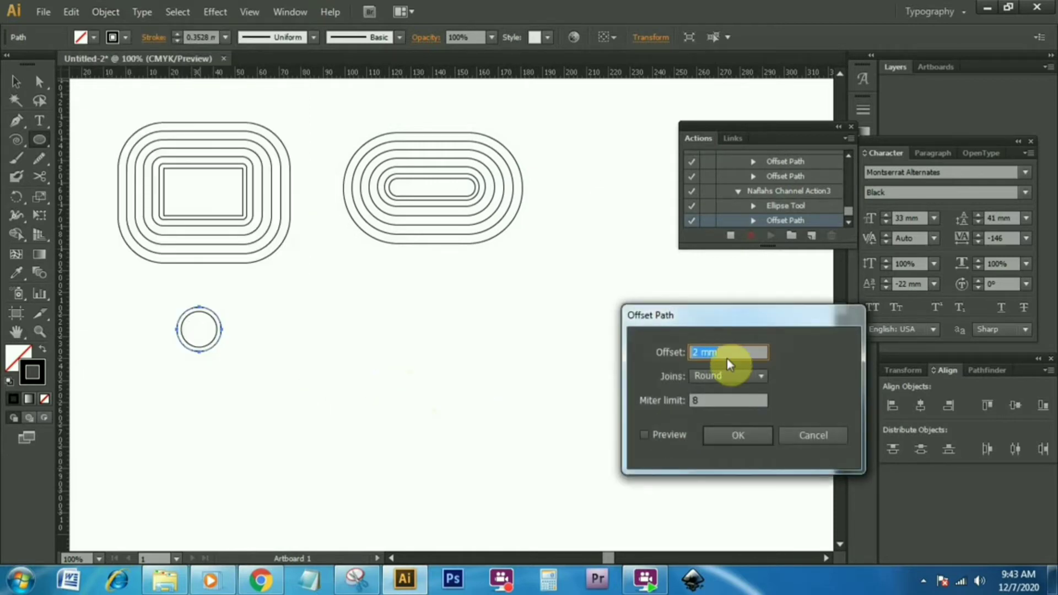
pyautogui.write('3')
pyautogui.click(734, 440)
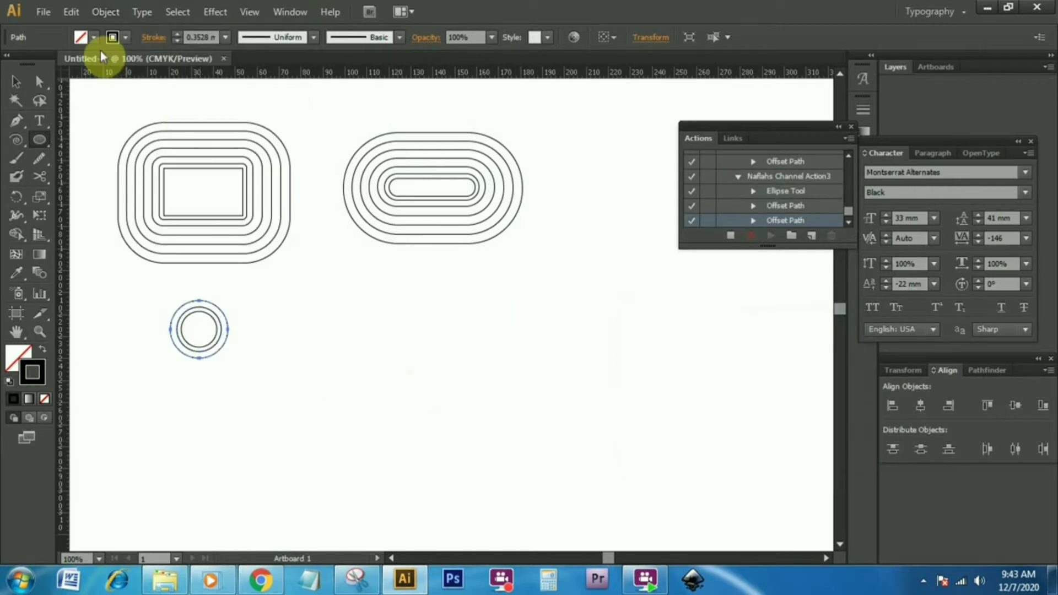
# Add a 4 mm offset path with round joins around the outermost circle and stop recording the action.
pyautogui.click(107, 12)
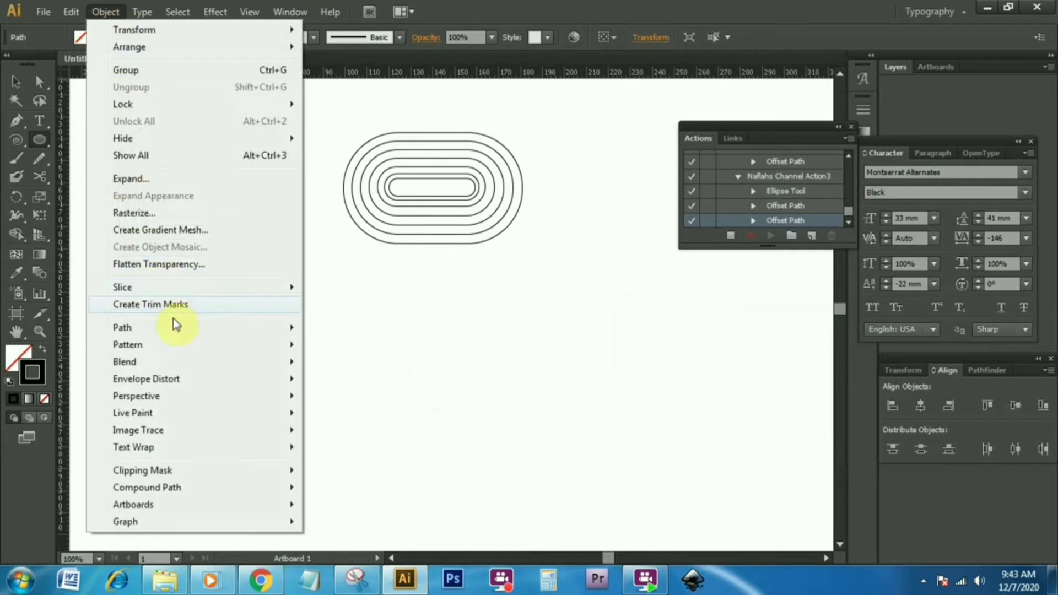
pyautogui.moveTo(175, 327)
pyautogui.click(401, 389)
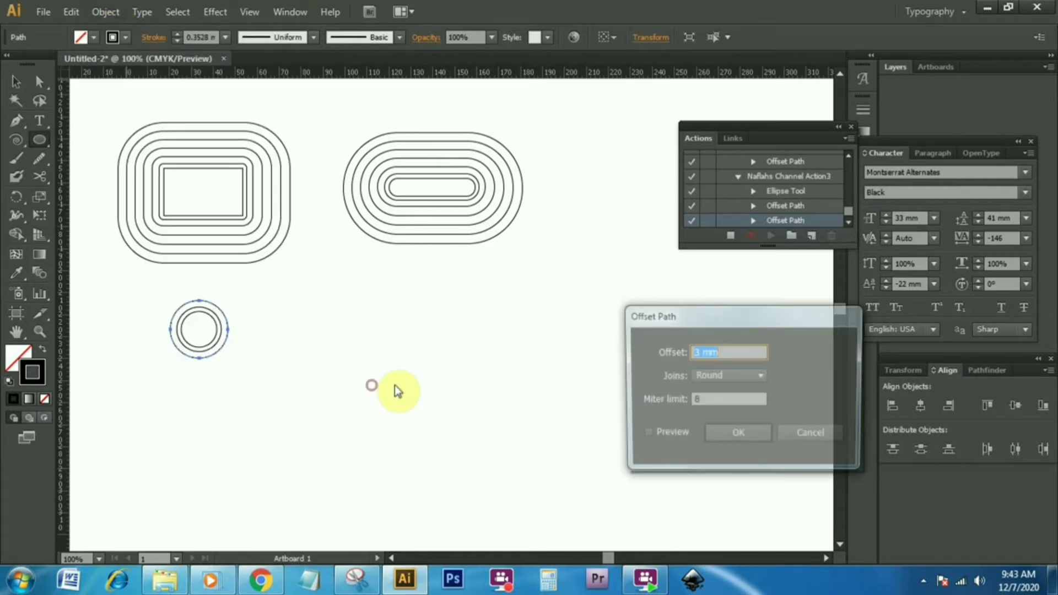
pyautogui.write('4')
pyautogui.click(735, 435)
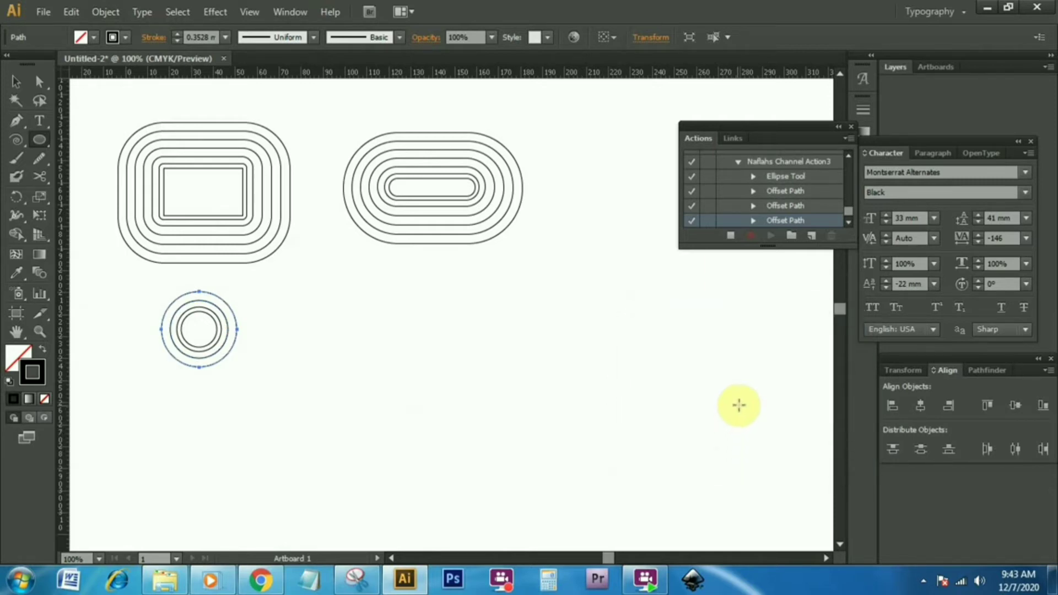
pyautogui.click(729, 237)
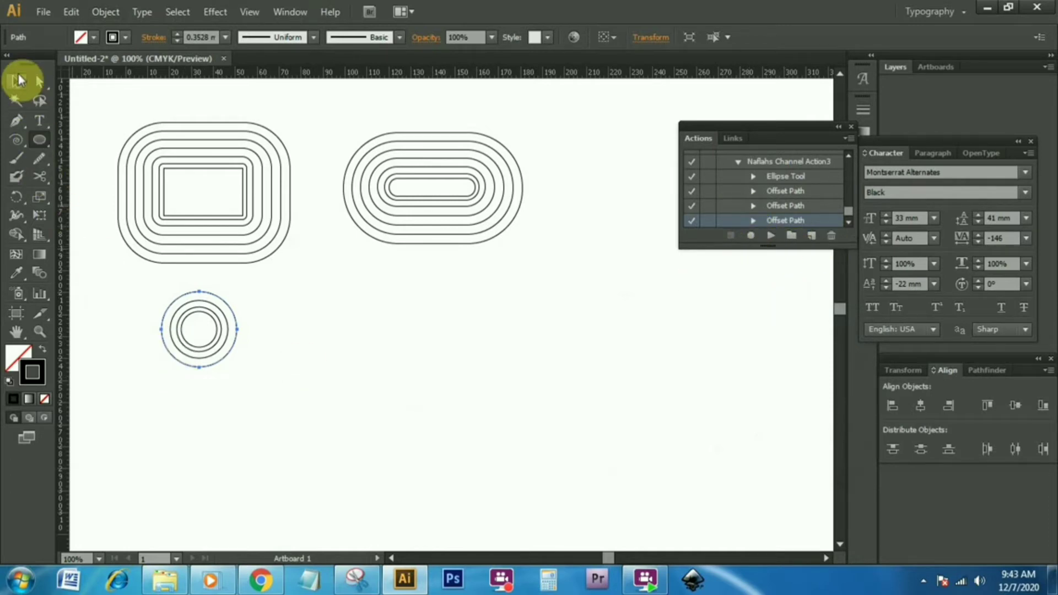
# Delete all the concentric circles and play back Naflahs Channel Action3 to redraw them.
pyautogui.click(18, 79)
pyautogui.moveTo(142, 353); pyautogui.dragTo(307, 376)
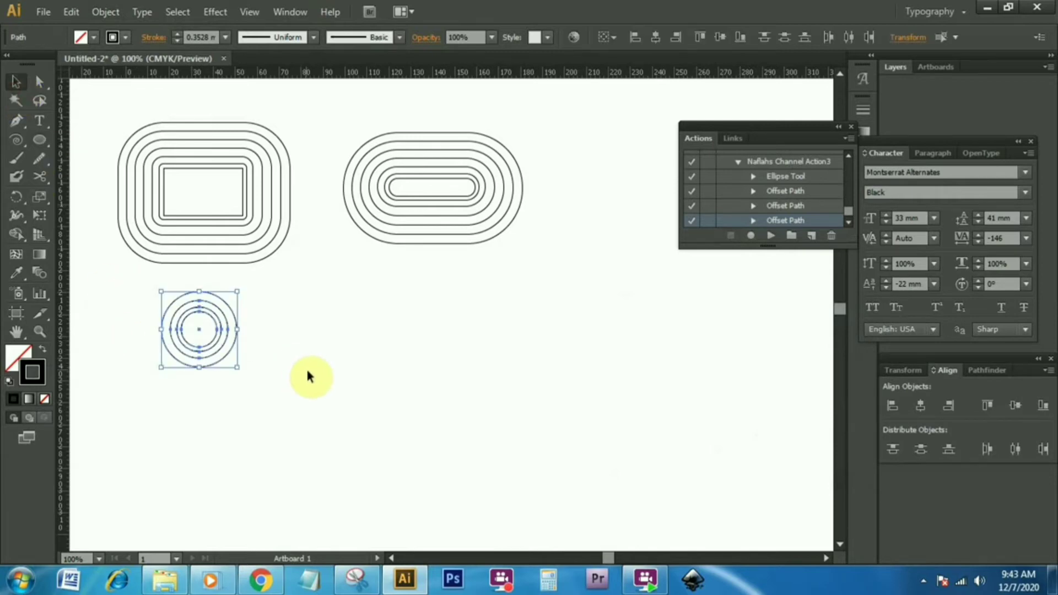
pyautogui.press('Delete')
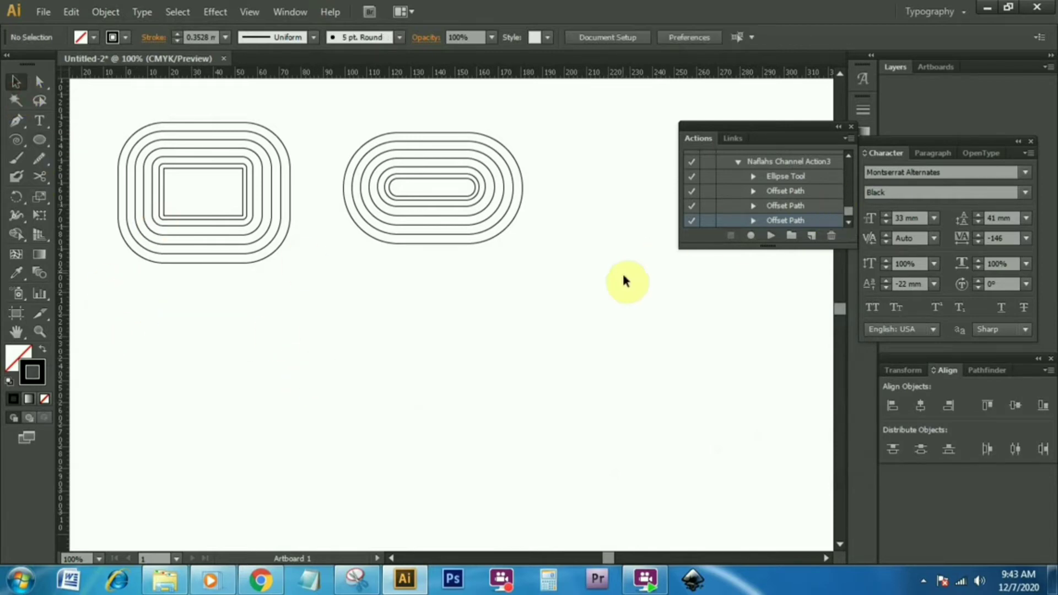
pyautogui.click(809, 163)
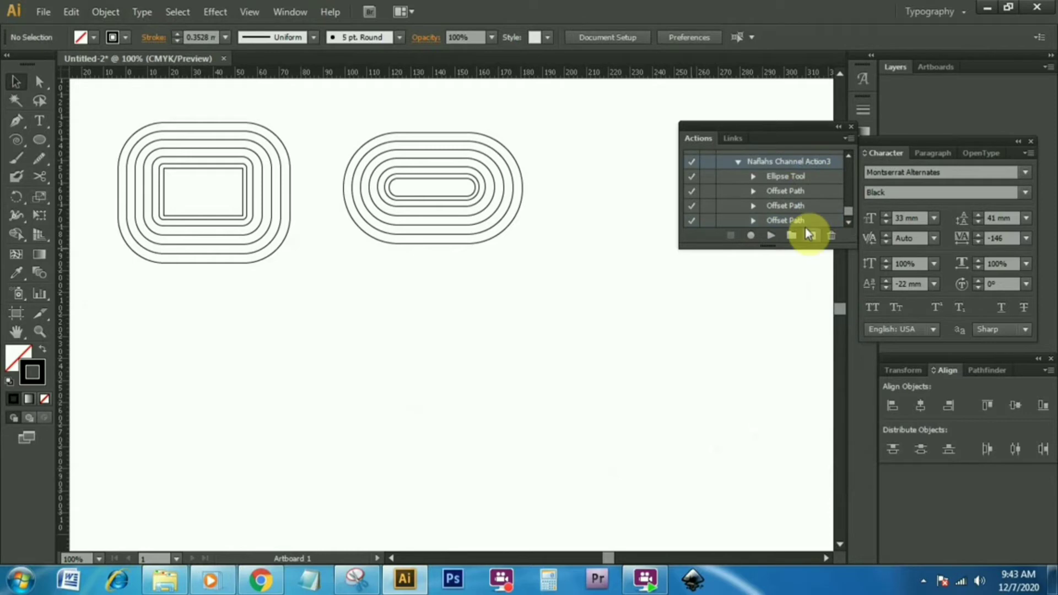
pyautogui.click(770, 237)
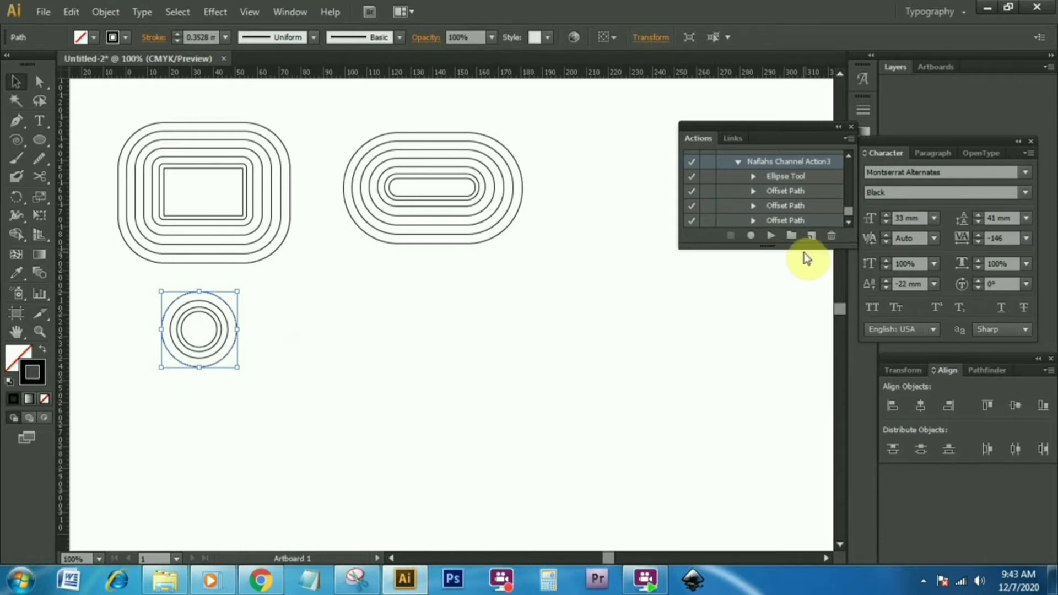
# Play only the last Offset Path step of Naflahs Channel Action3 twice to add two more outer circles.
pyautogui.click(821, 221)
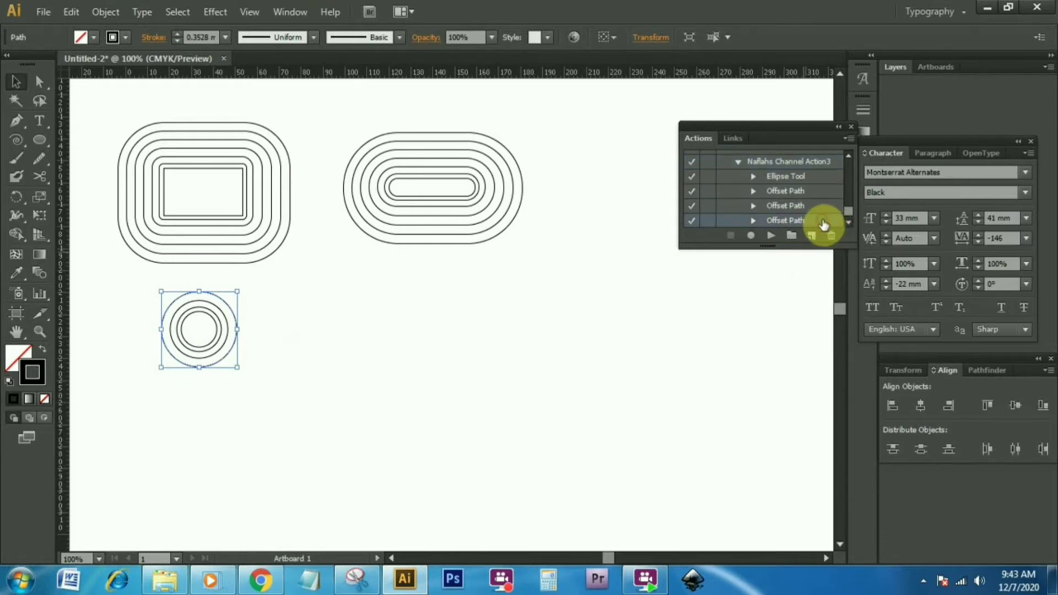
pyautogui.click(771, 234)
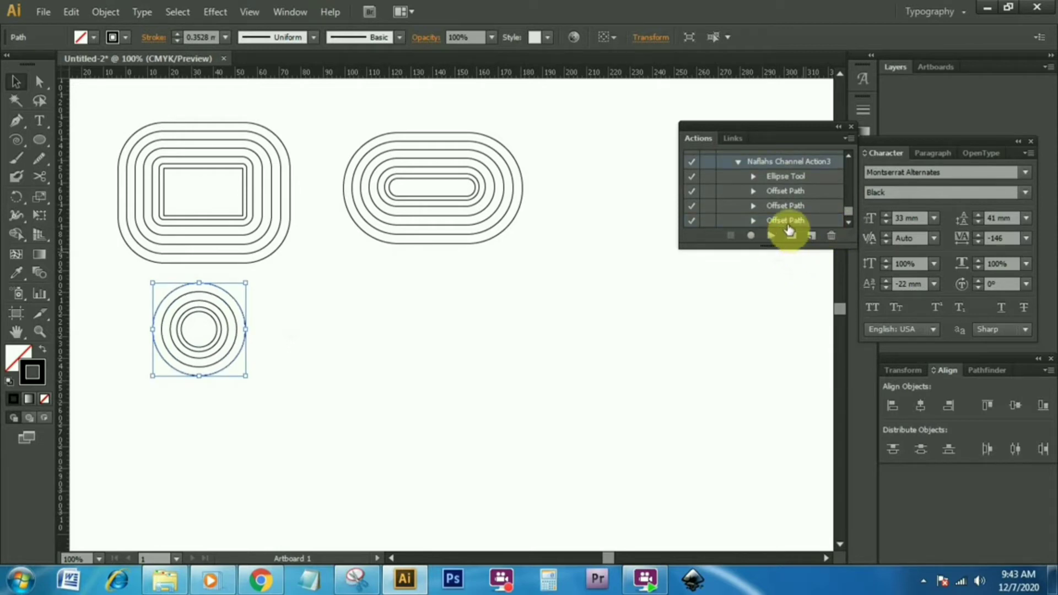
pyautogui.click(773, 234)
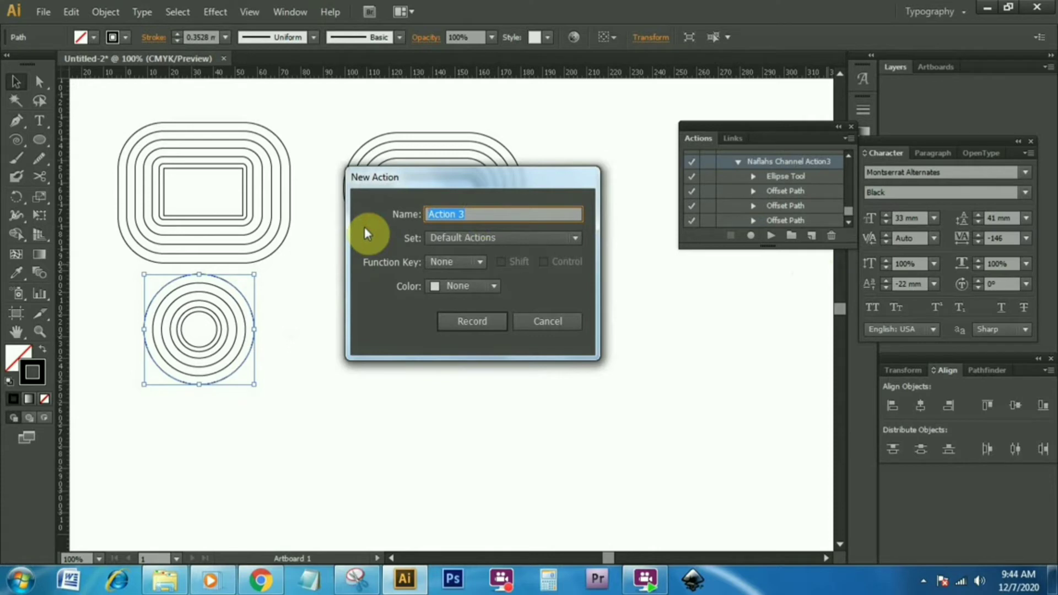
# Create a new action named Naflahs Channel Action4 in Default Actions with the colour Green and start recording it.
pyautogui.write('Naflahs Channel Action')
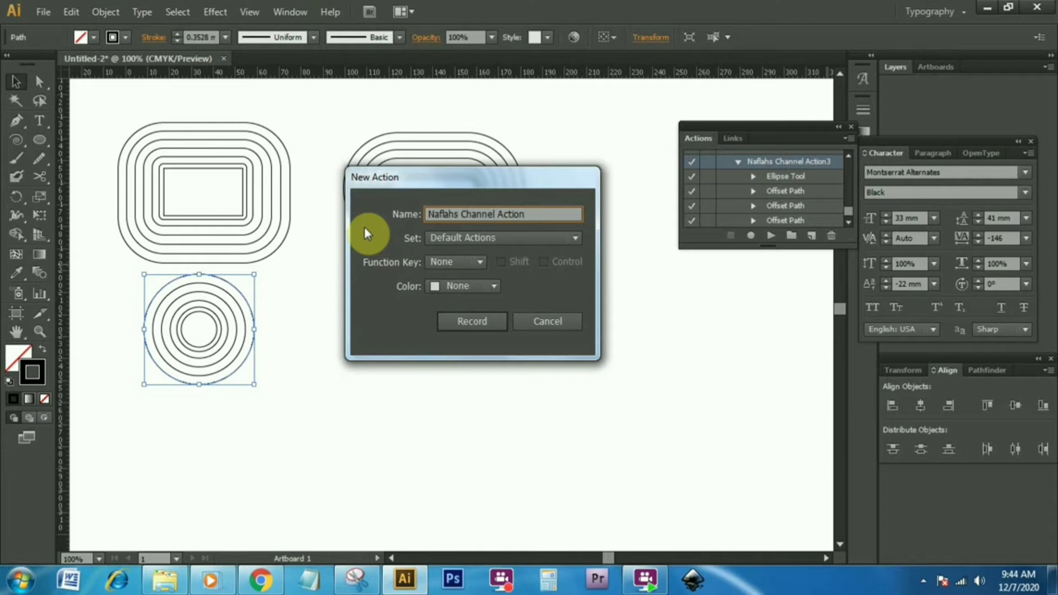
pyautogui.write('4')
pyautogui.click(494, 286)
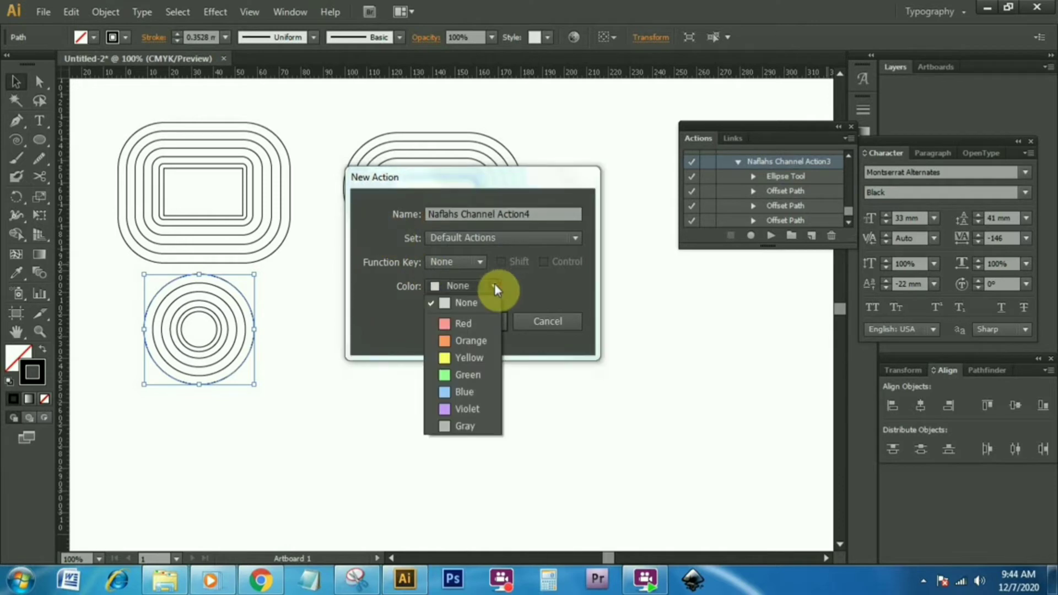
pyautogui.click(477, 375)
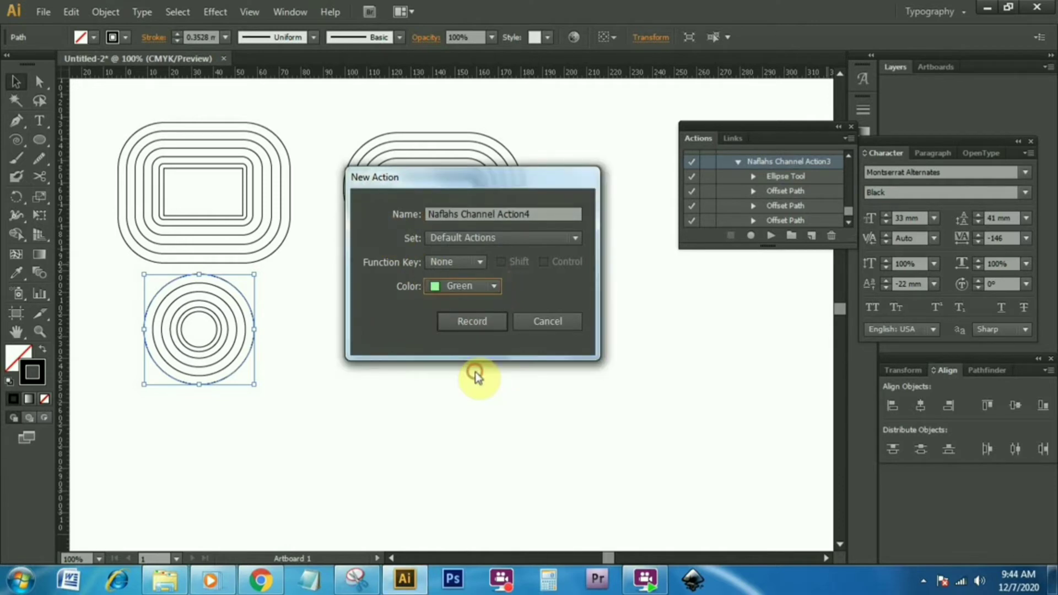
pyautogui.click(472, 322)
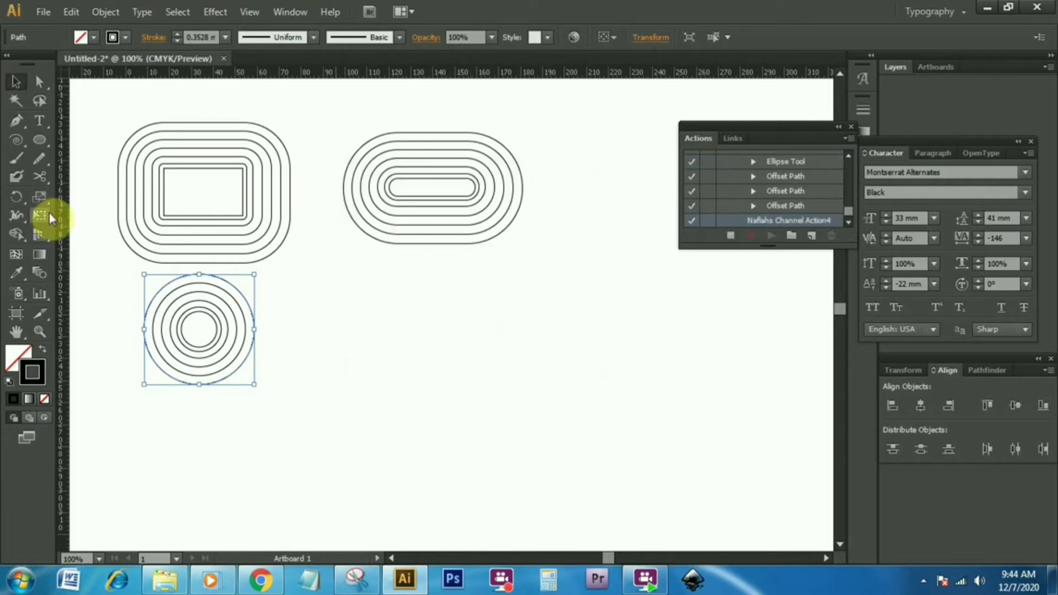
# Draw a wide, flat ellipse beside the concentric circles, below the nested rounded rectangles.
pyautogui.click(45, 145)
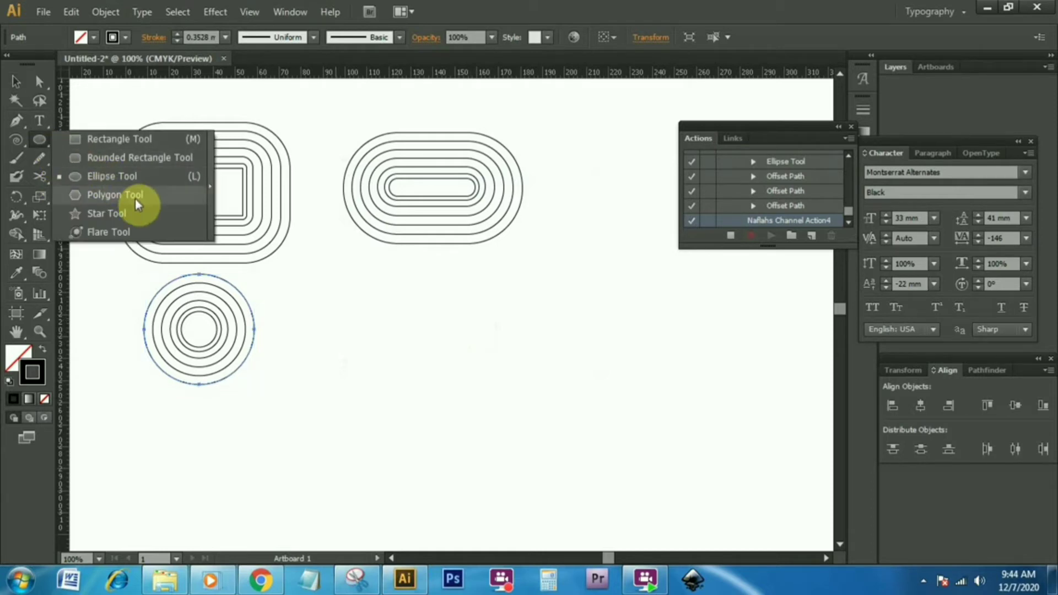
pyautogui.click(139, 177)
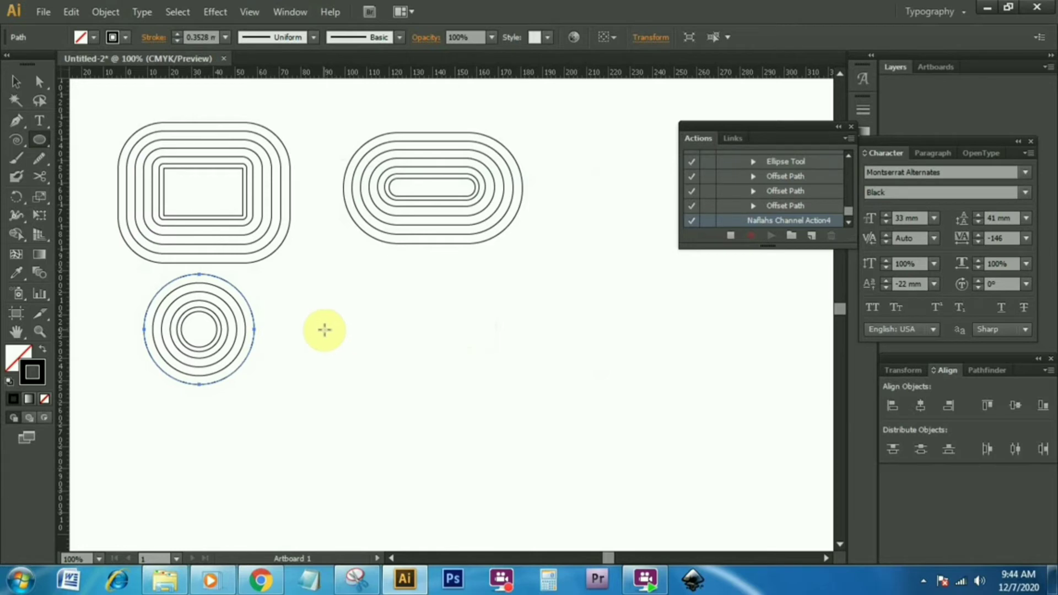
pyautogui.moveTo(320, 327); pyautogui.dragTo(452, 298)
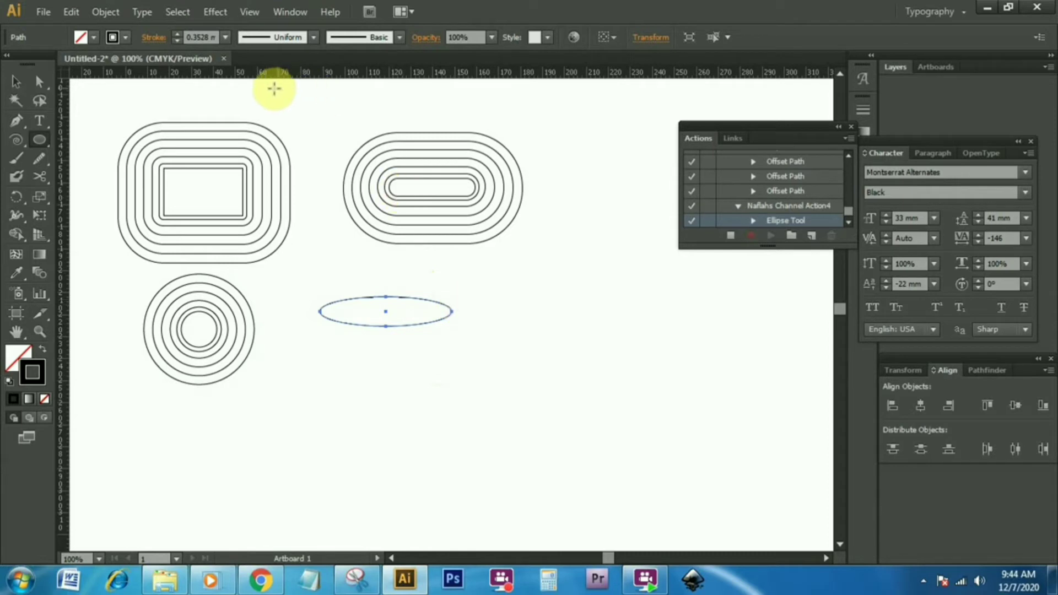
# Add a 2 mm offset path with round joins around the flat ellipse.
pyautogui.click(105, 12)
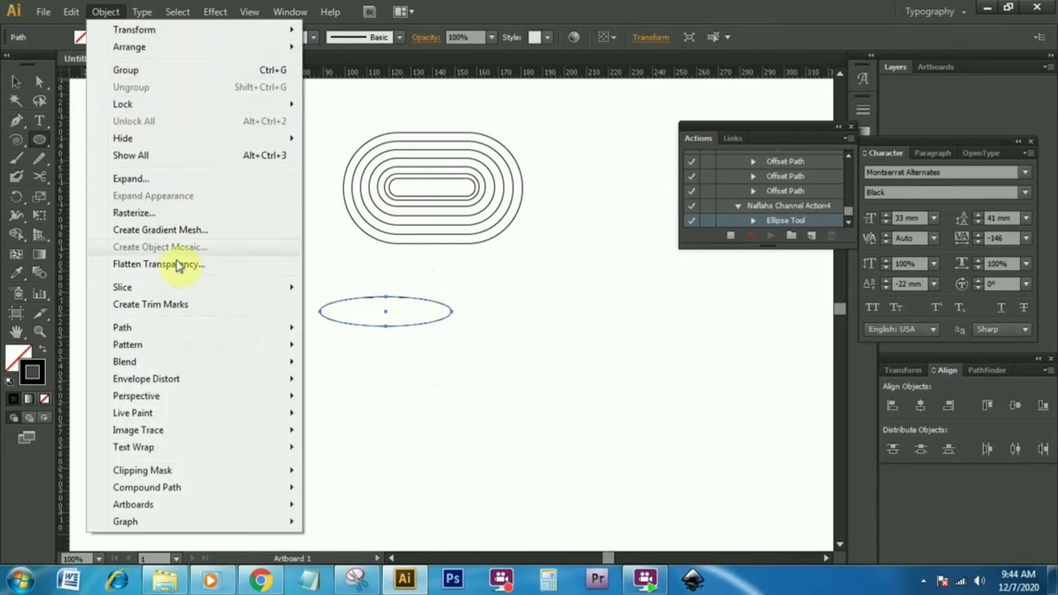
pyautogui.moveTo(244, 331)
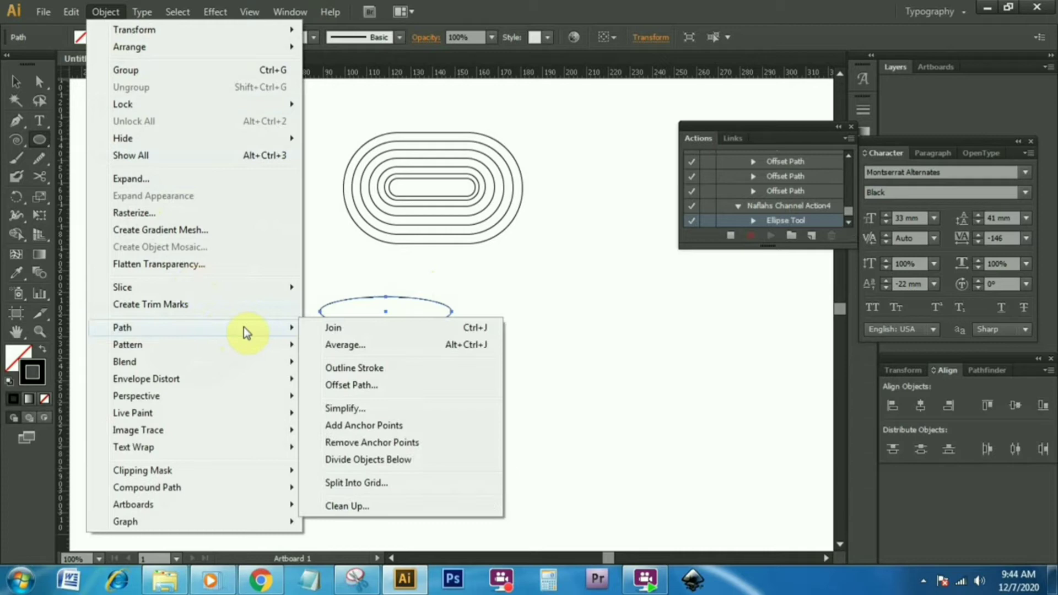
pyautogui.click(412, 390)
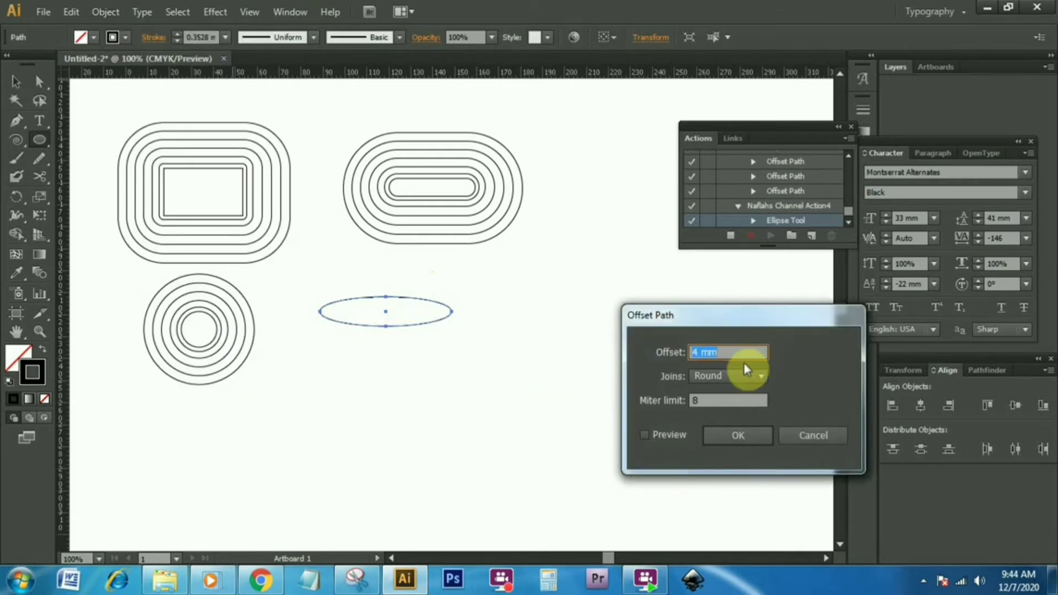
pyautogui.write('2')
pyautogui.click(741, 435)
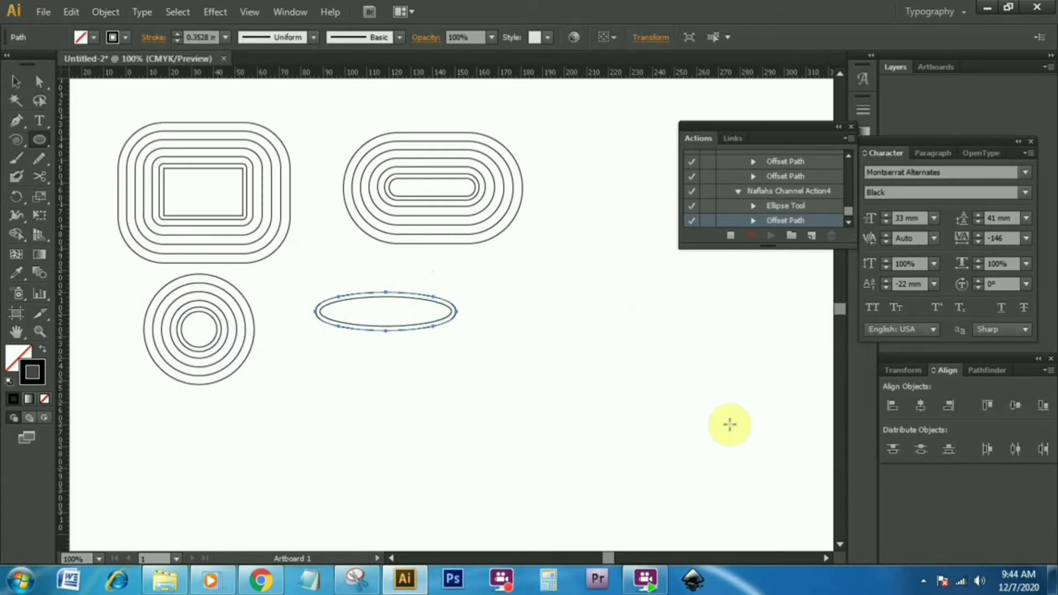
# Add a 3 mm offset path with round joins around the ellipse's outer outline.
pyautogui.click(111, 15)
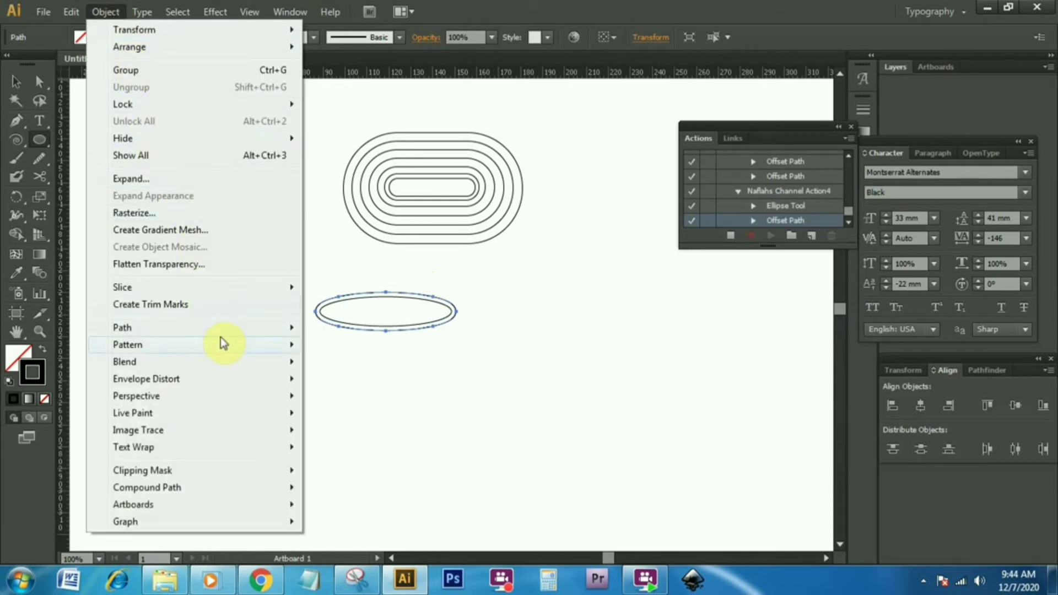
pyautogui.moveTo(226, 327)
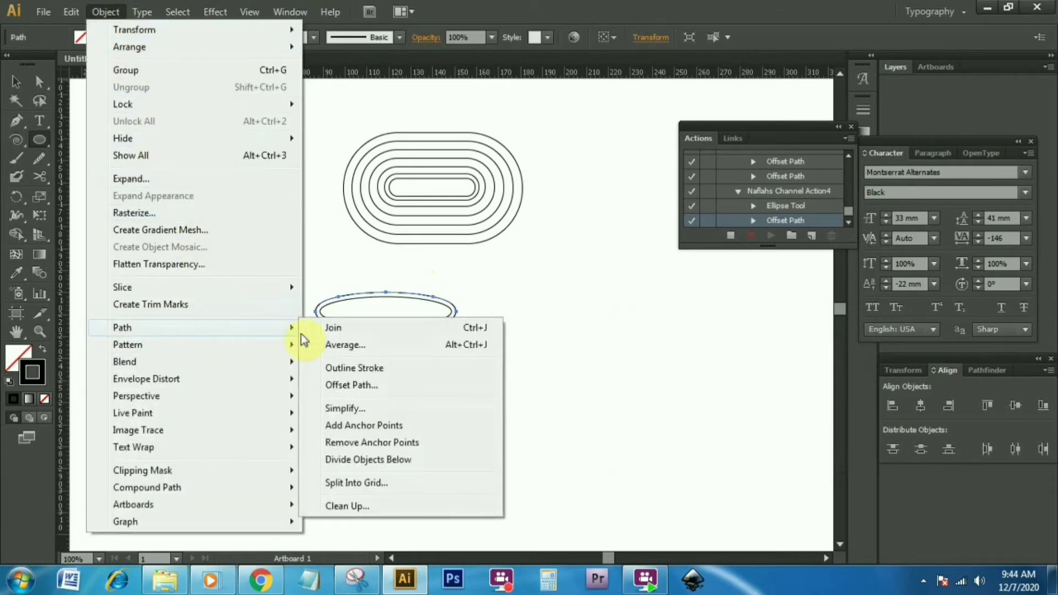
pyautogui.click(411, 388)
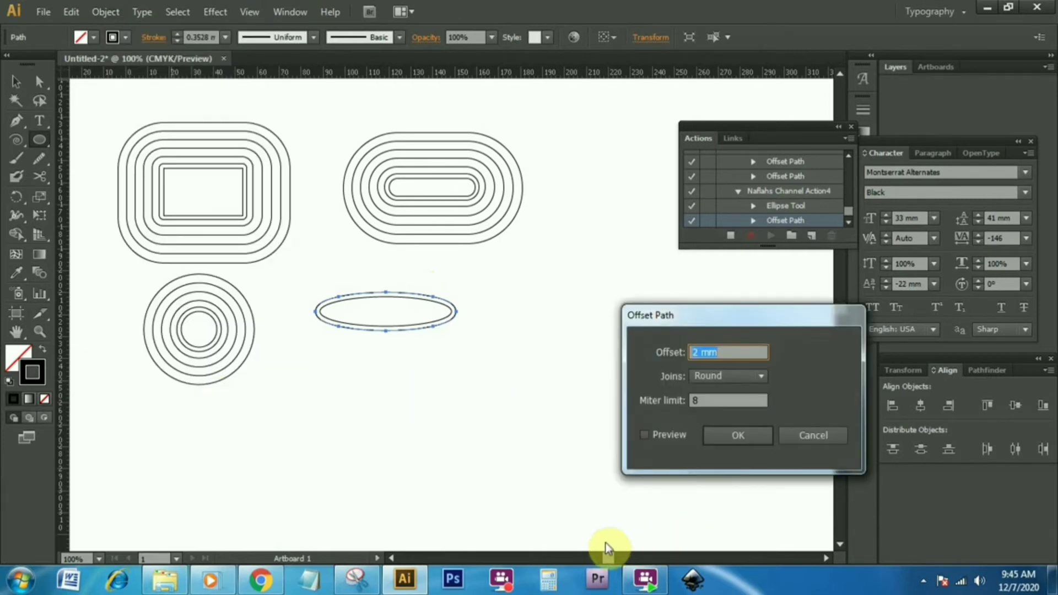
pyautogui.write('3')
pyautogui.click(718, 435)
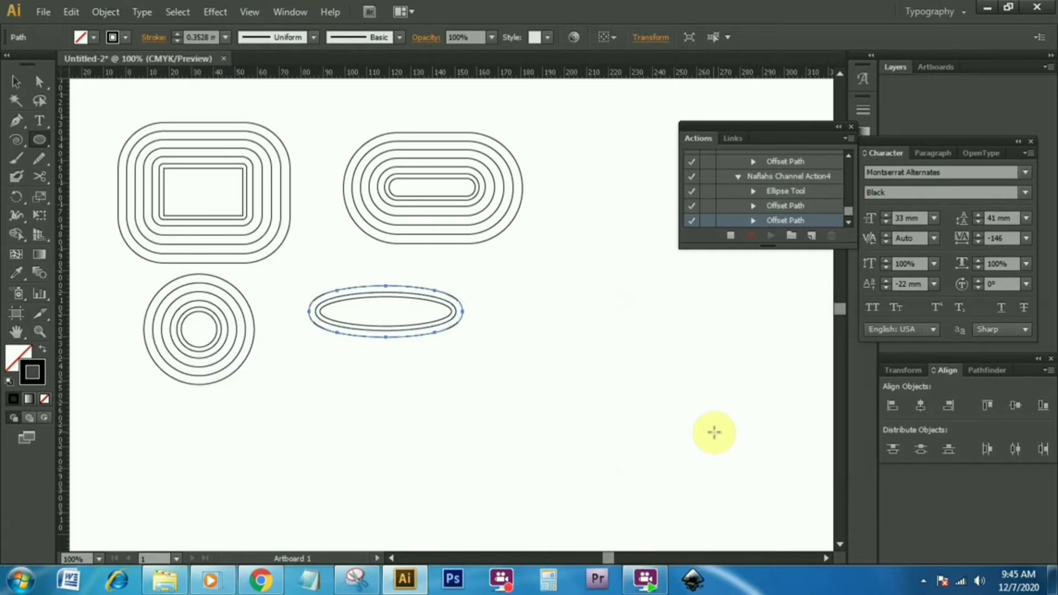
# Add a 4 mm offset path with round joins around the ellipse's outermost outline and stop recording the action.
pyautogui.click(106, 12)
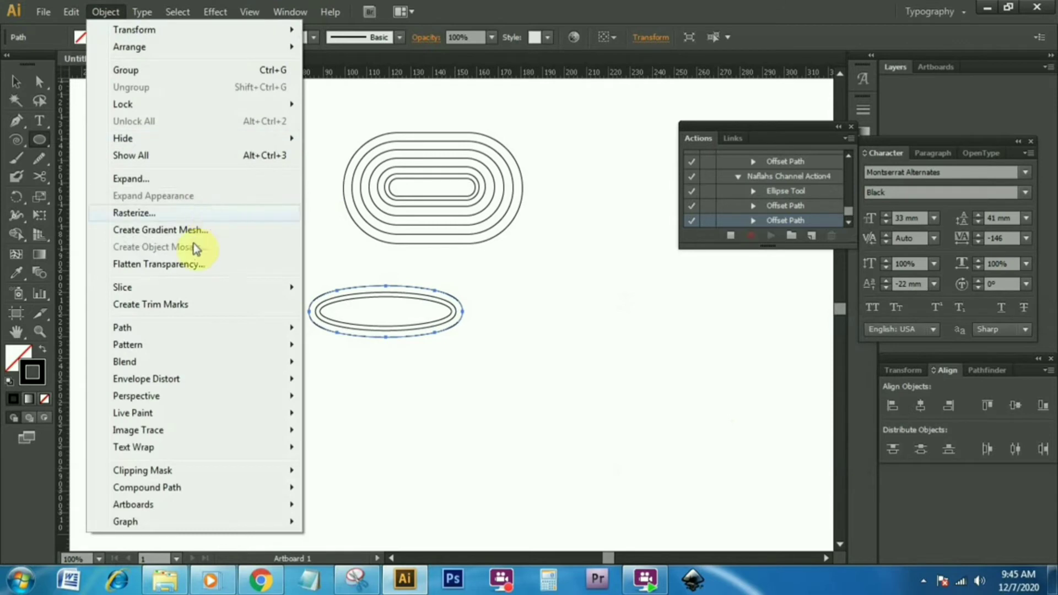
pyautogui.moveTo(196, 329)
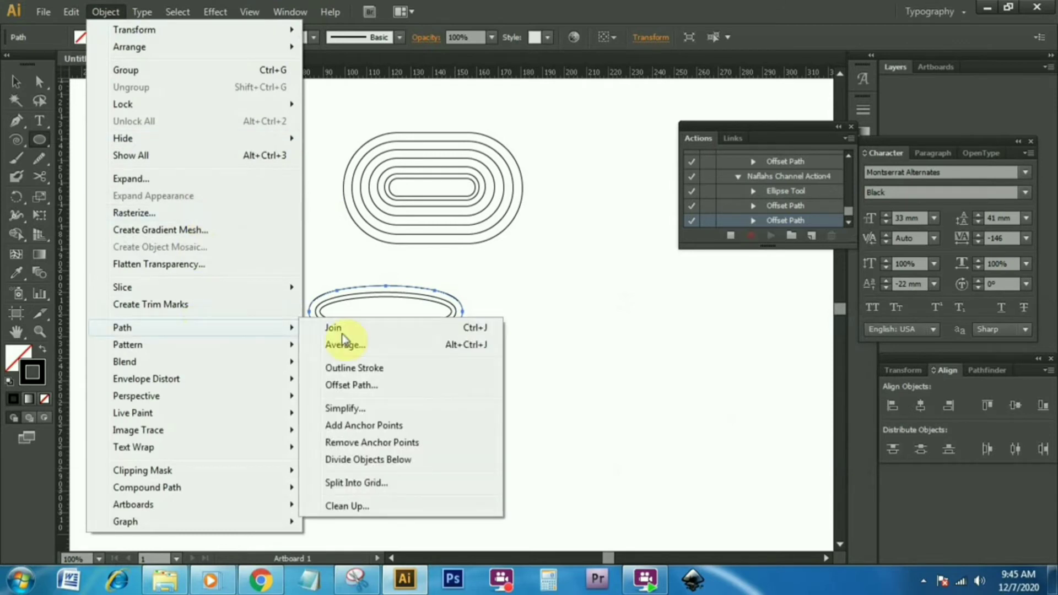
pyautogui.click(396, 388)
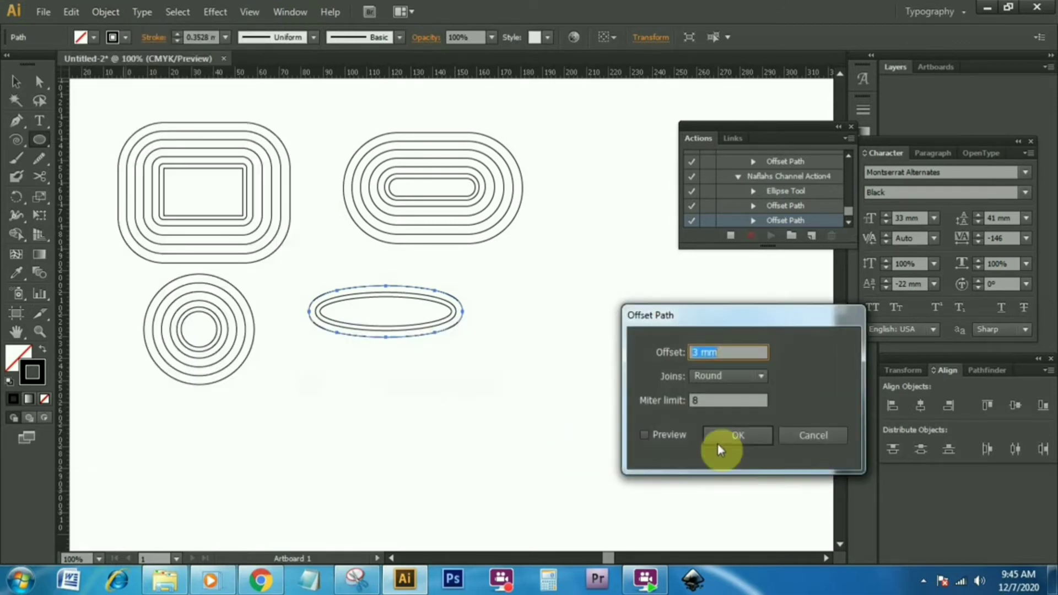
pyautogui.write('4')
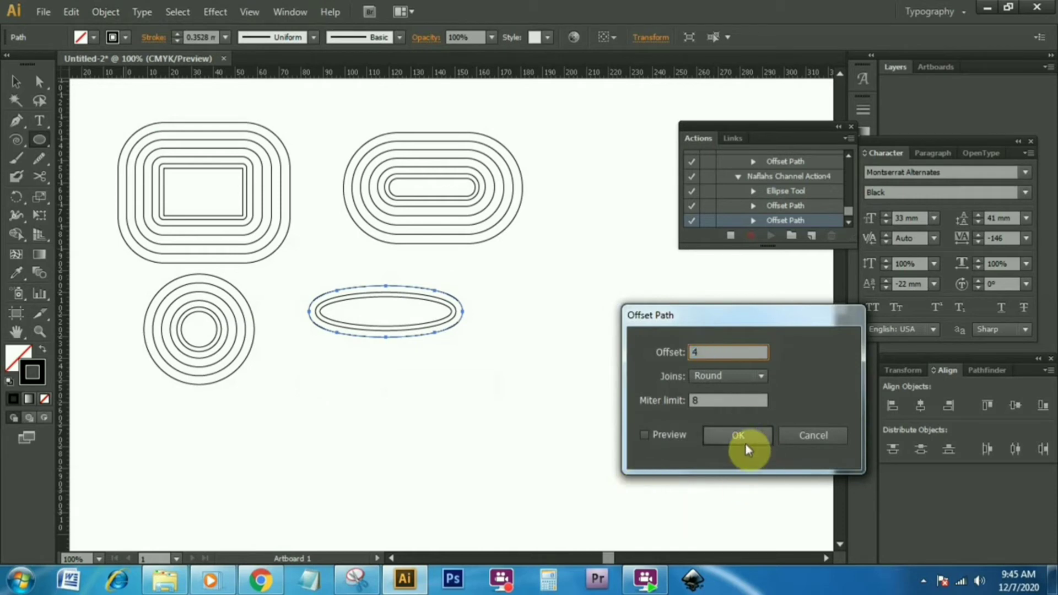
pyautogui.click(741, 435)
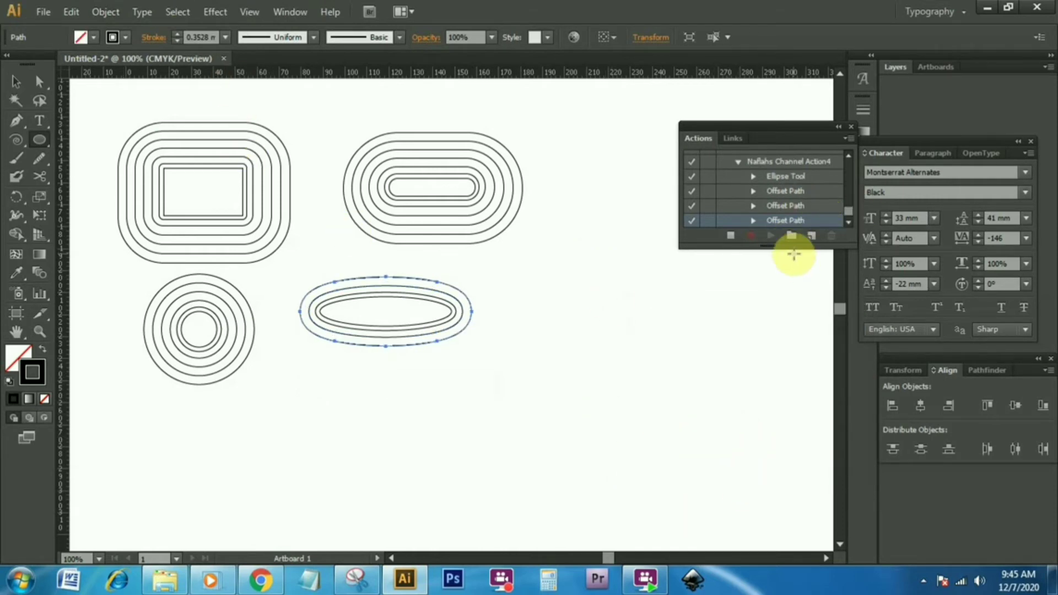
pyautogui.click(731, 235)
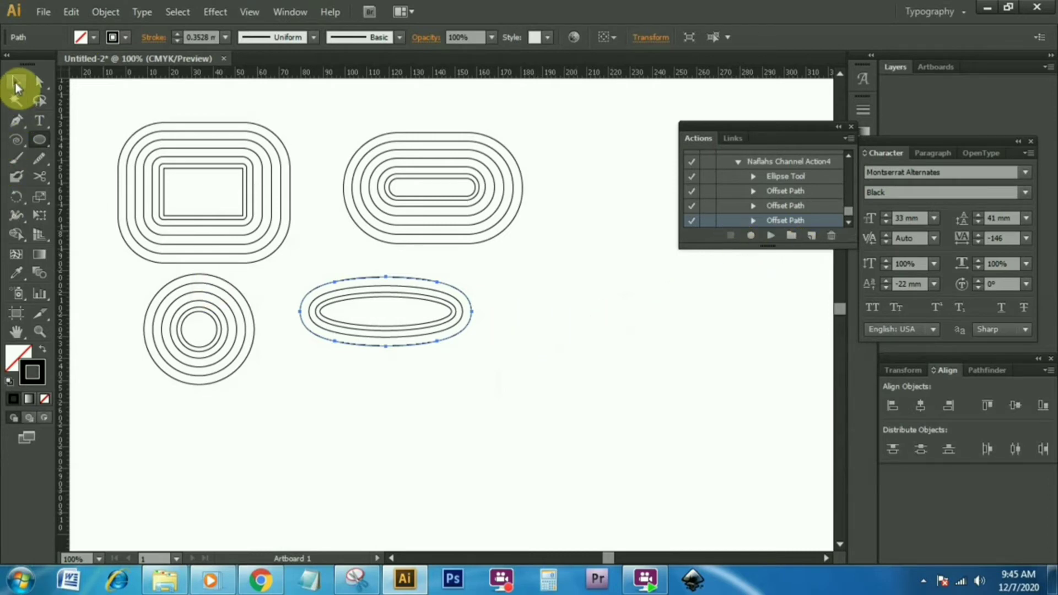
# Delete the ellipse together with all its offset outlines.
pyautogui.click(16, 81)
pyautogui.moveTo(329, 245); pyautogui.dragTo(406, 367)
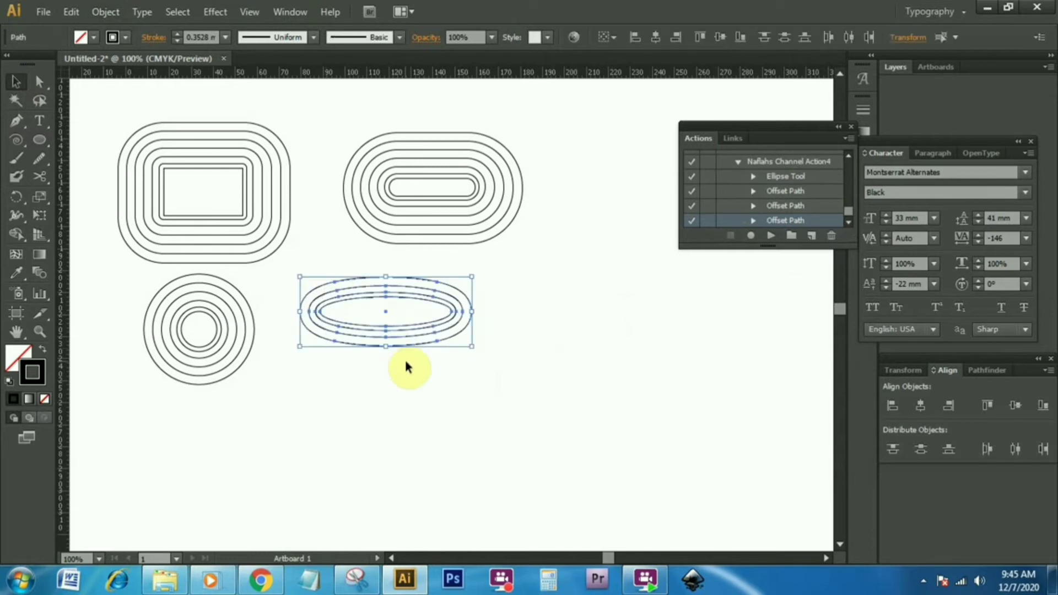
pyautogui.press('Delete')
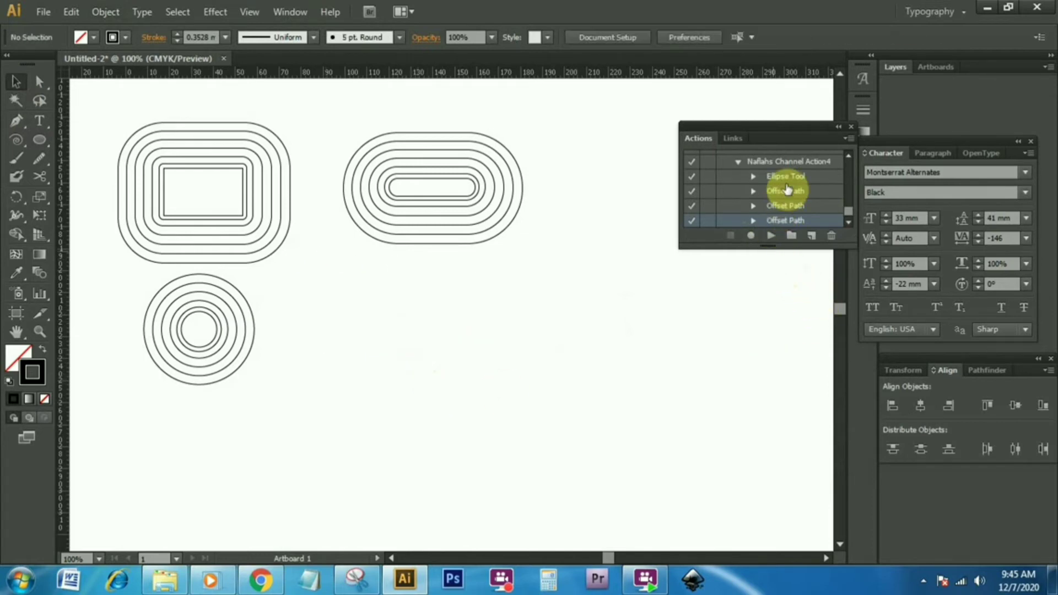
# Play Naflahs Channel Action4 to recreate the nested ellipses, then replay its last Offset Path step twice for two more 4 mm outlines.
pyautogui.click(794, 164)
pyautogui.click(772, 235)
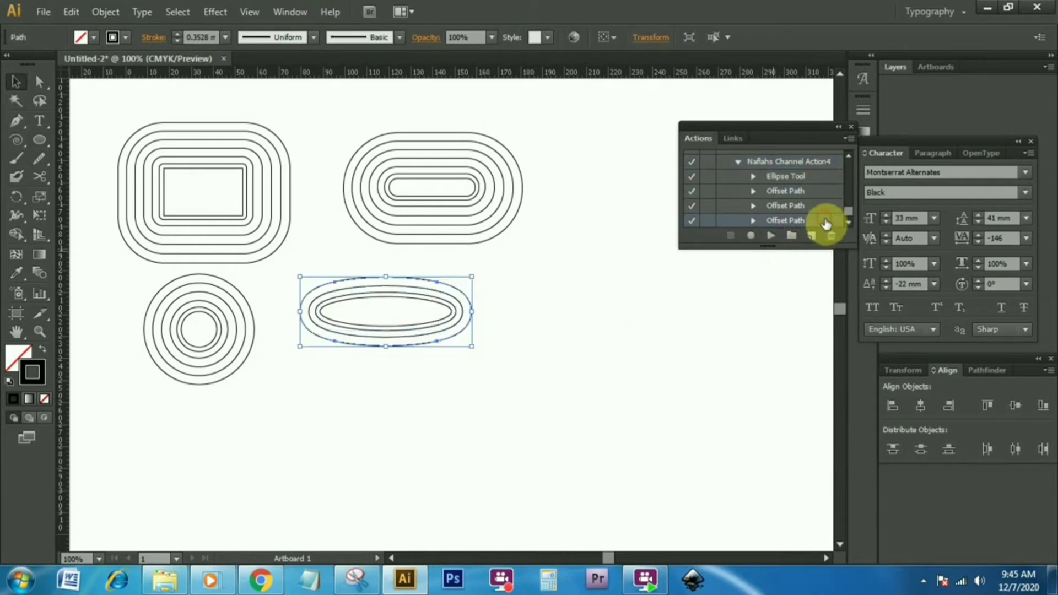
pyautogui.click(772, 236)
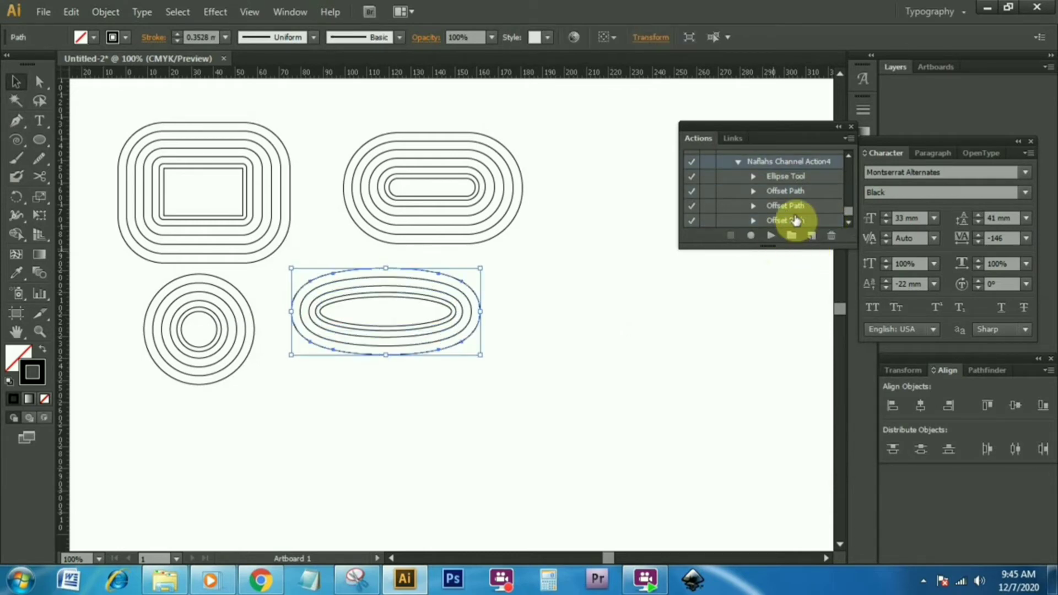
pyautogui.click(770, 235)
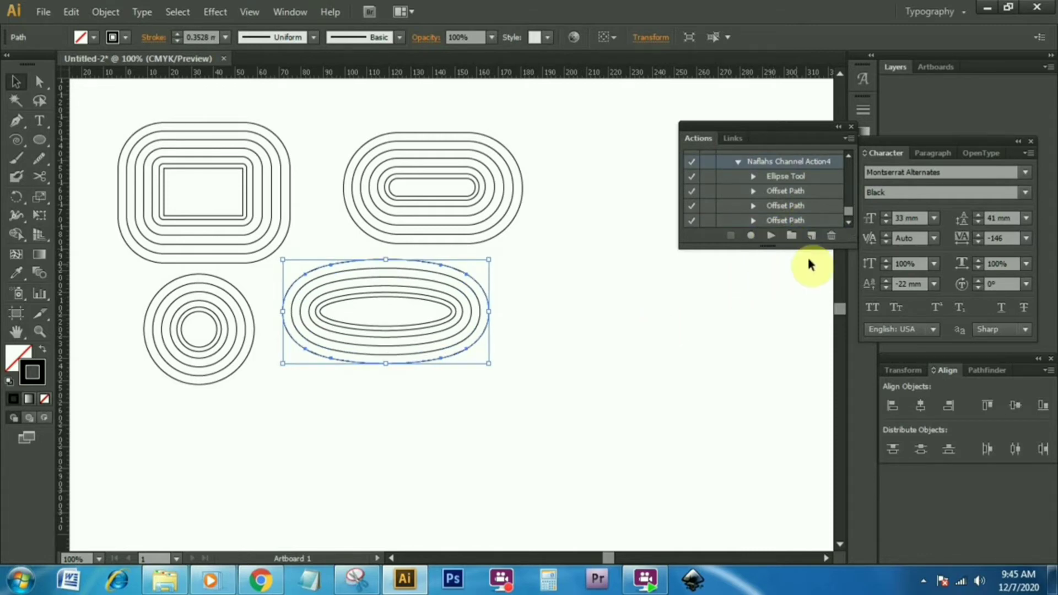
# Create a new action named Naflahs Channel Action 5 in Default Actions with the colour Blue and start recording it.
pyautogui.click(808, 237)
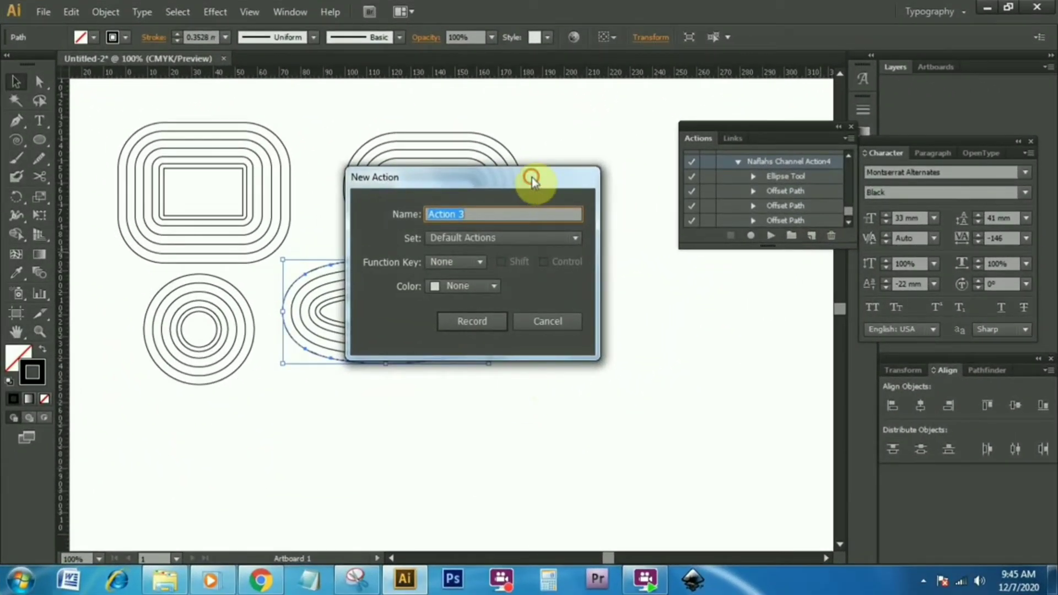
pyautogui.moveTo(531, 177); pyautogui.dragTo(590, 249)
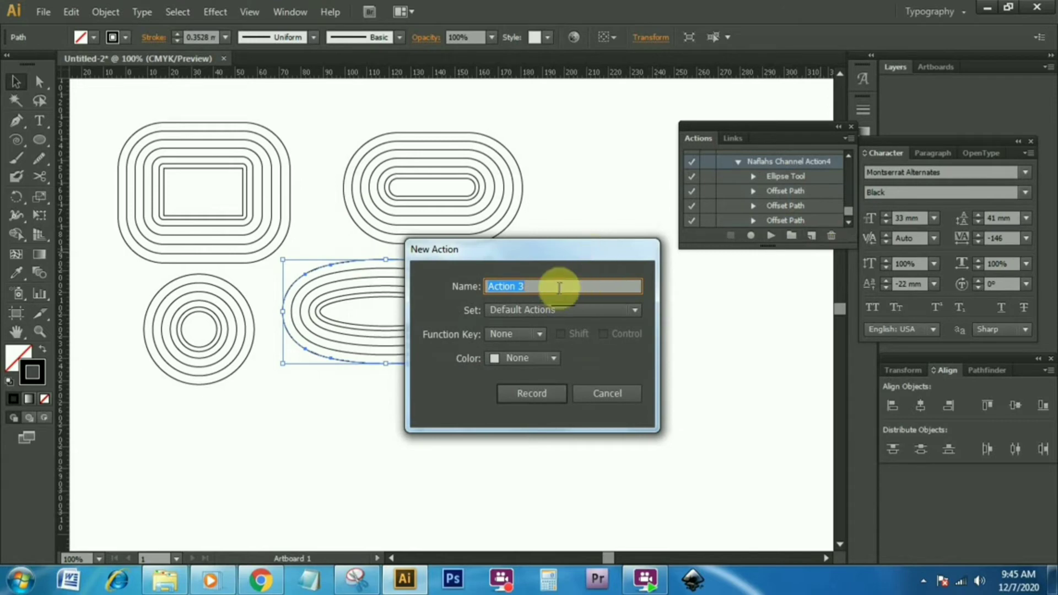
pyautogui.write('Na')
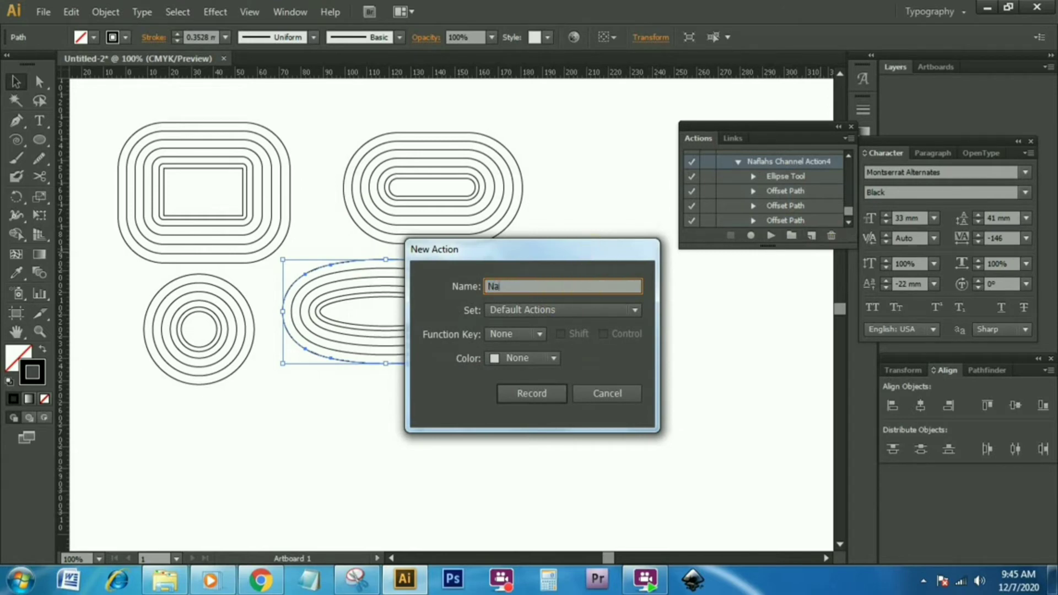
pyautogui.write('flahs')
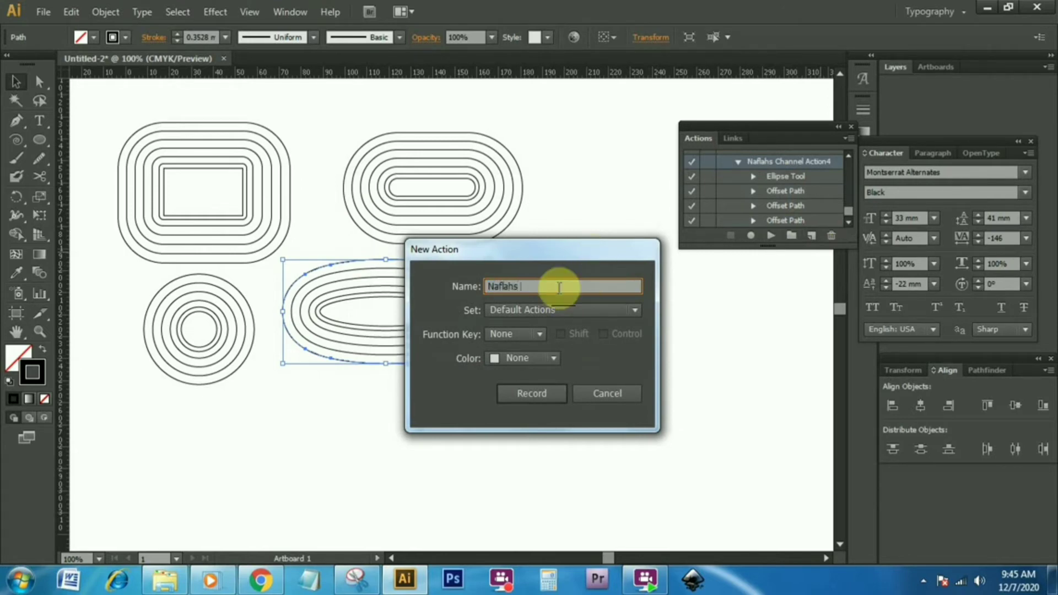
pyautogui.write(' Channel Action')
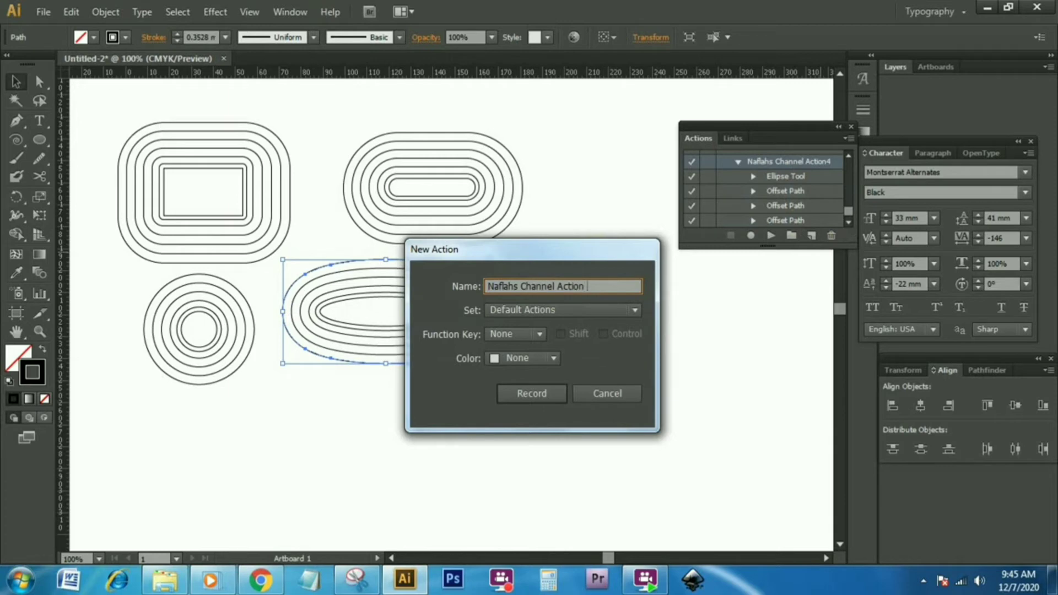
pyautogui.click(559, 286)
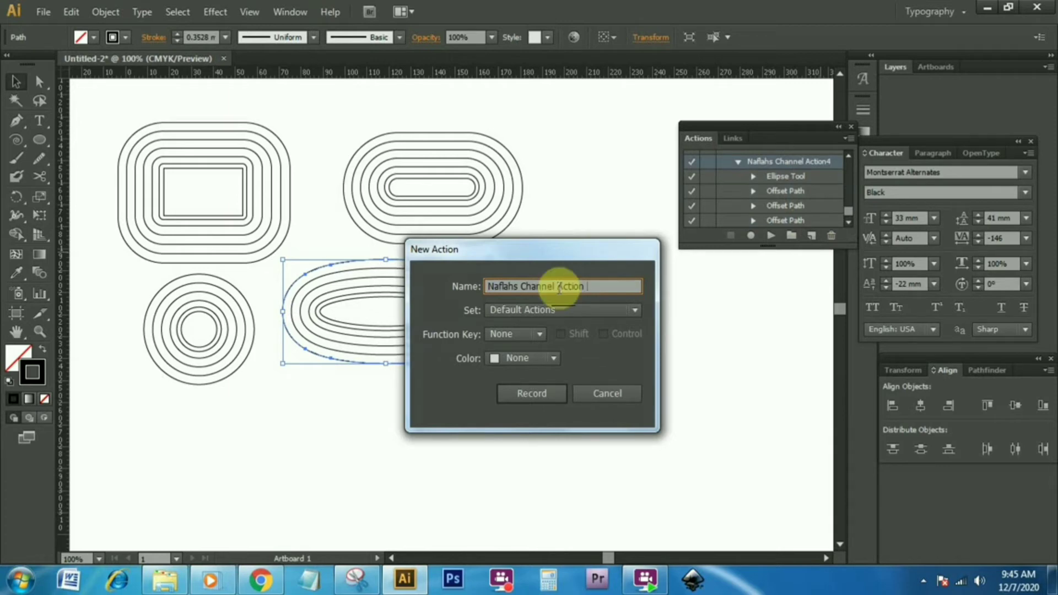
pyautogui.click(551, 358)
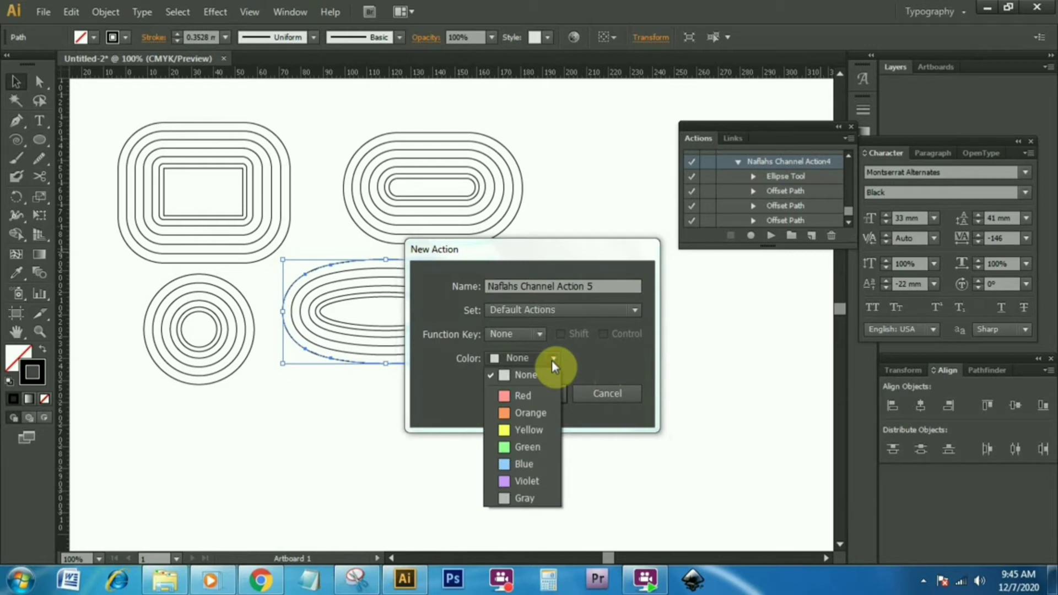
pyautogui.click(532, 466)
pyautogui.click(539, 404)
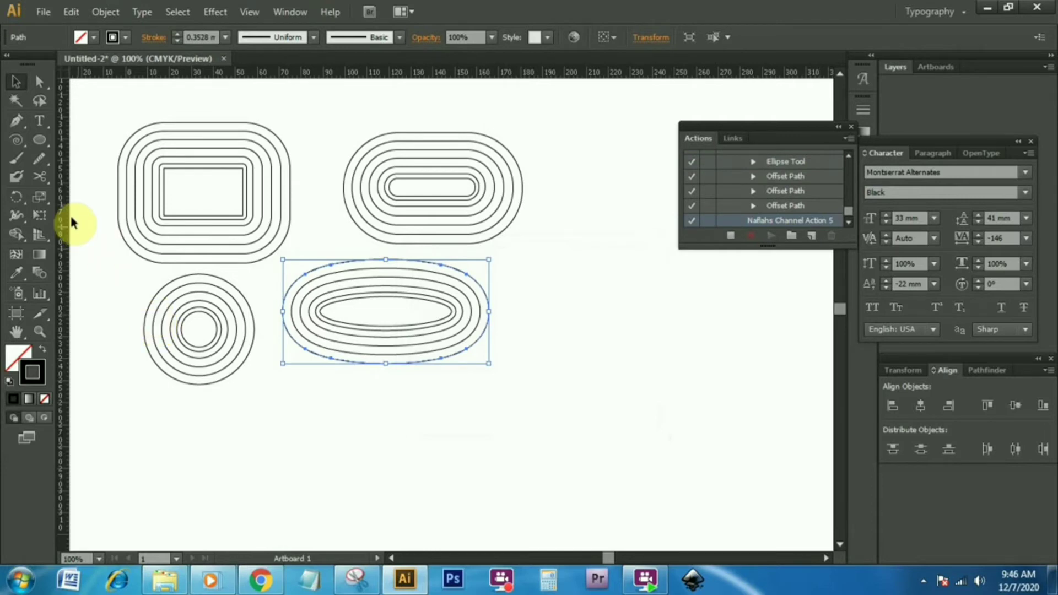
# Draw a small hexagon with the Polygon tool in the empty area to the right of the nested rounded rectangles.
pyautogui.moveTo(47, 143); pyautogui.dragTo(132, 199)
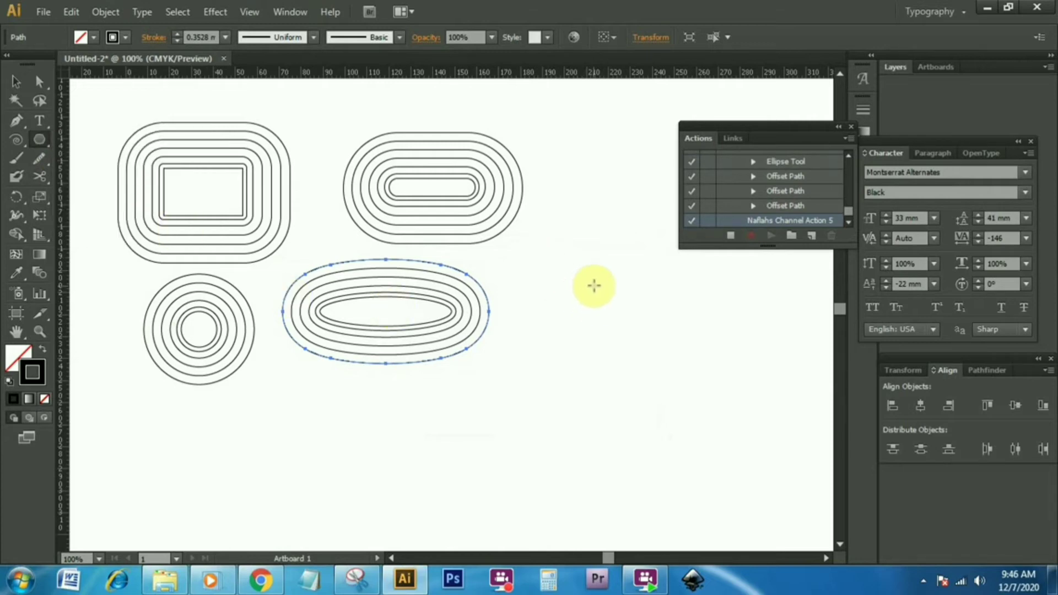
pyautogui.moveTo(791, 127); pyautogui.dragTo(801, 10)
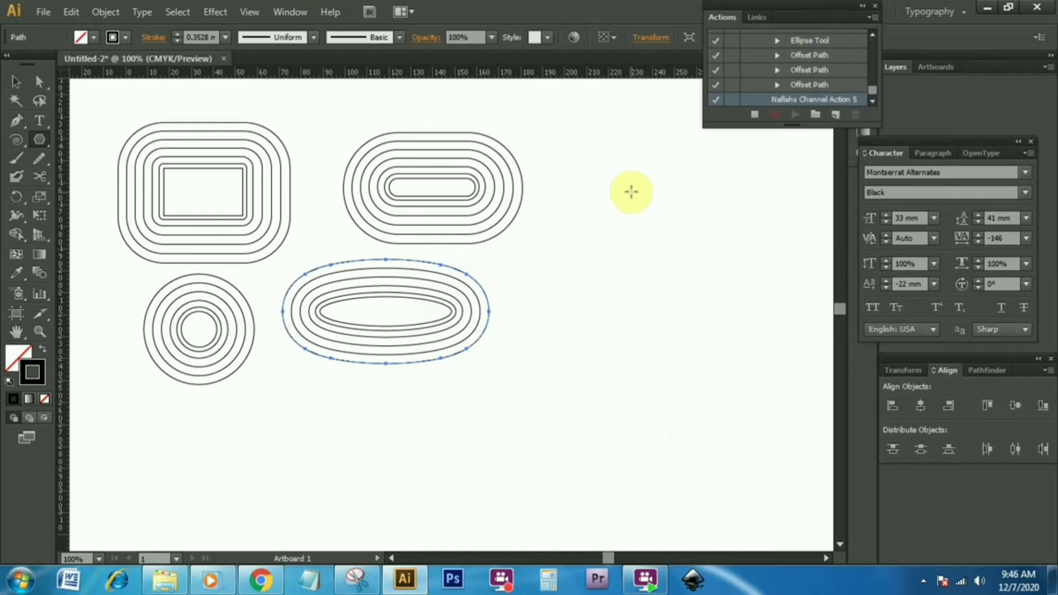
pyautogui.moveTo(631, 188); pyautogui.dragTo(651, 196)
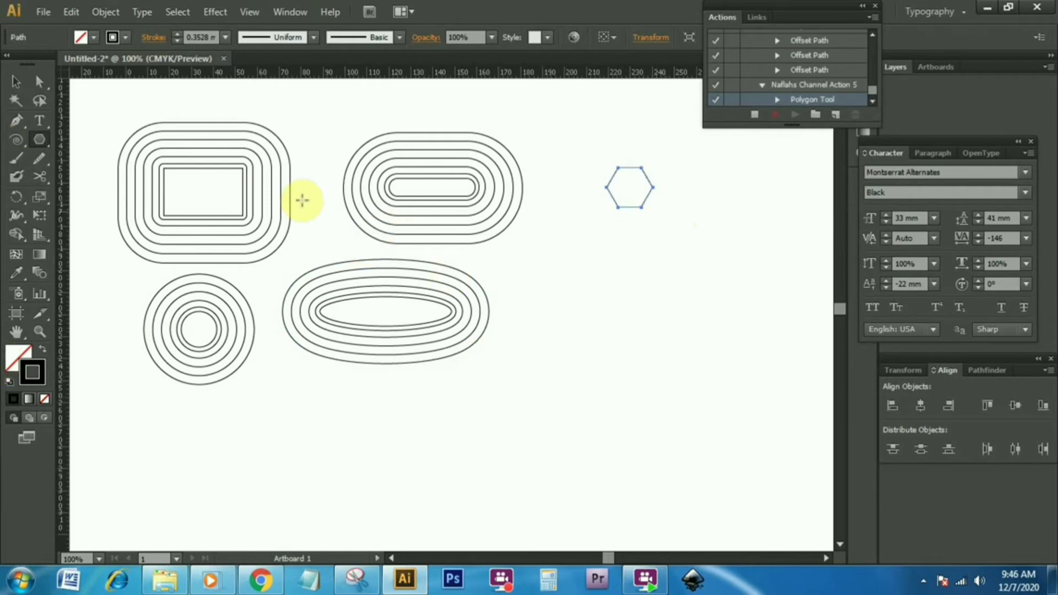
# Add a 2 mm offset path with round joins around the hexagon.
pyautogui.click(106, 12)
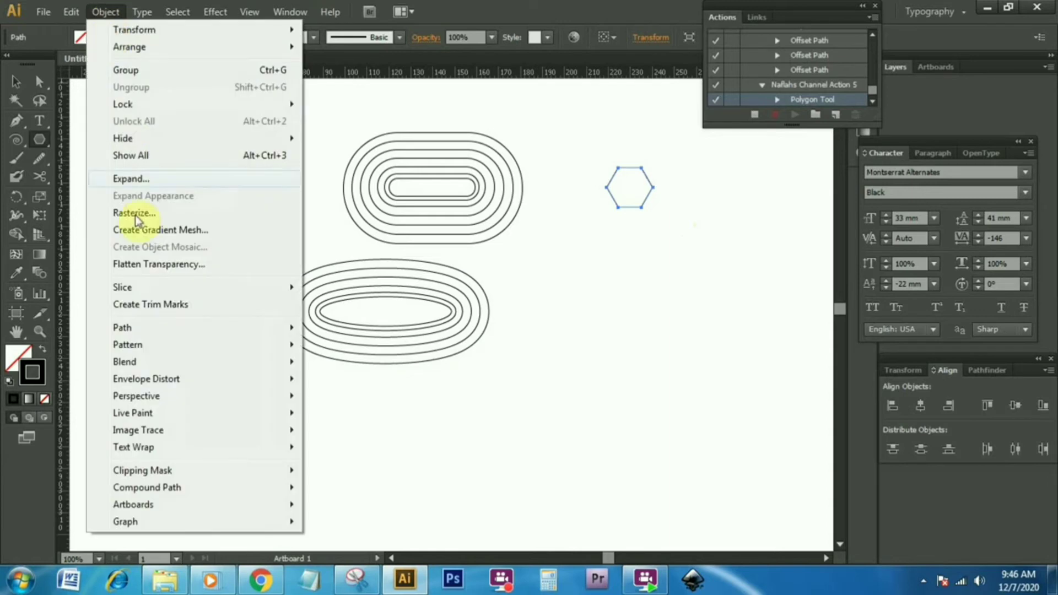
pyautogui.moveTo(171, 327)
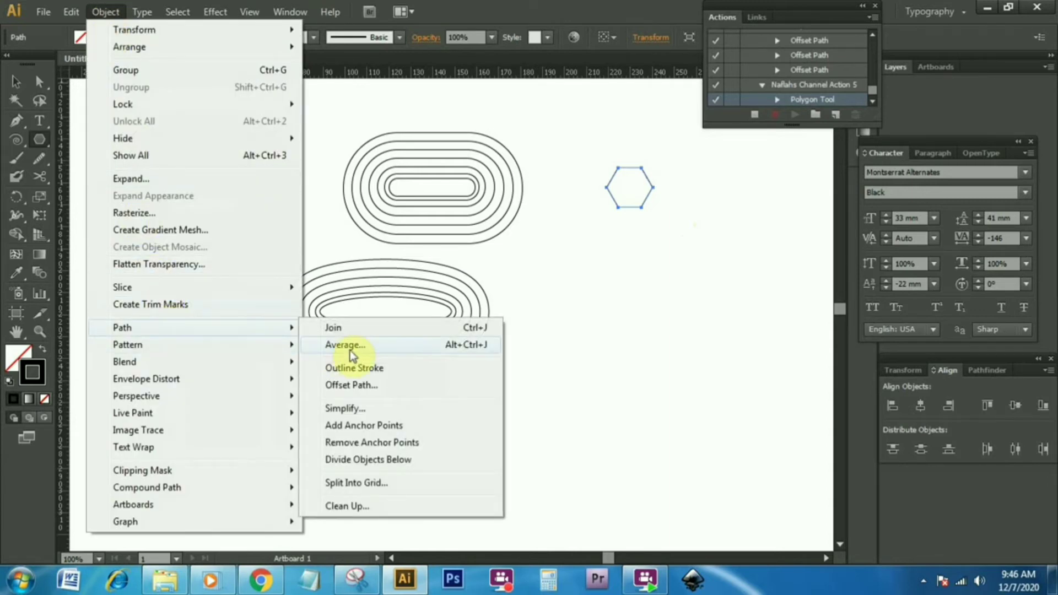
pyautogui.click(388, 384)
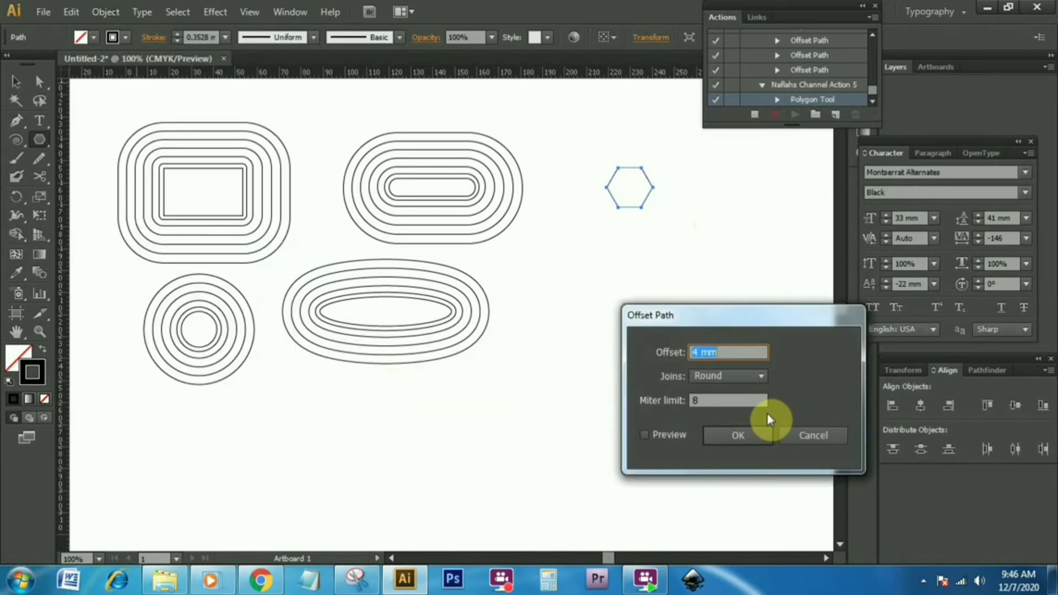
pyautogui.write('2')
pyautogui.click(737, 437)
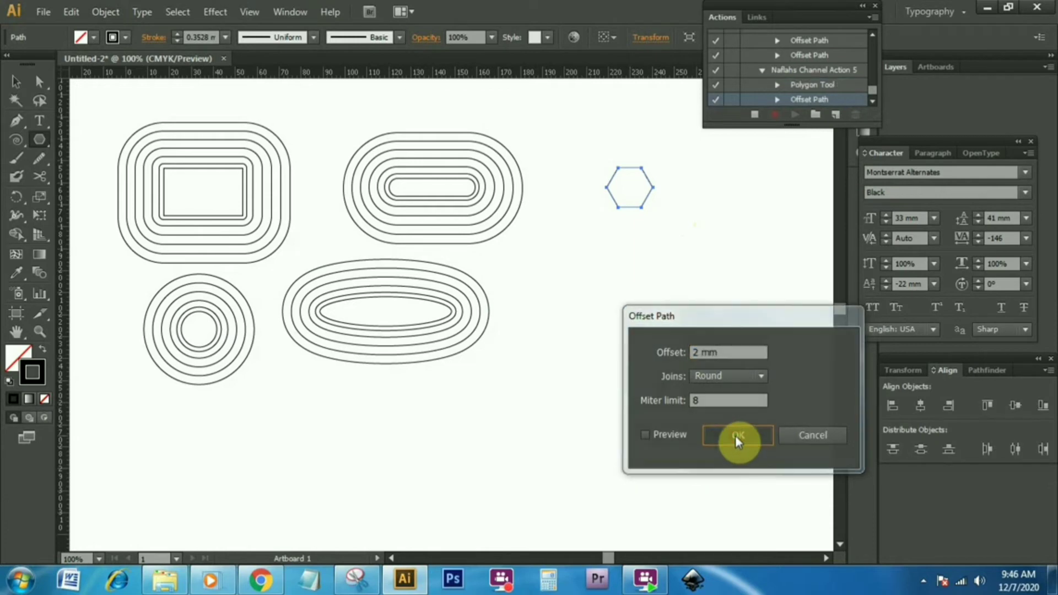
# Add a 3 mm offset path with round joins around the hexagon's outer outline.
pyautogui.click(105, 12)
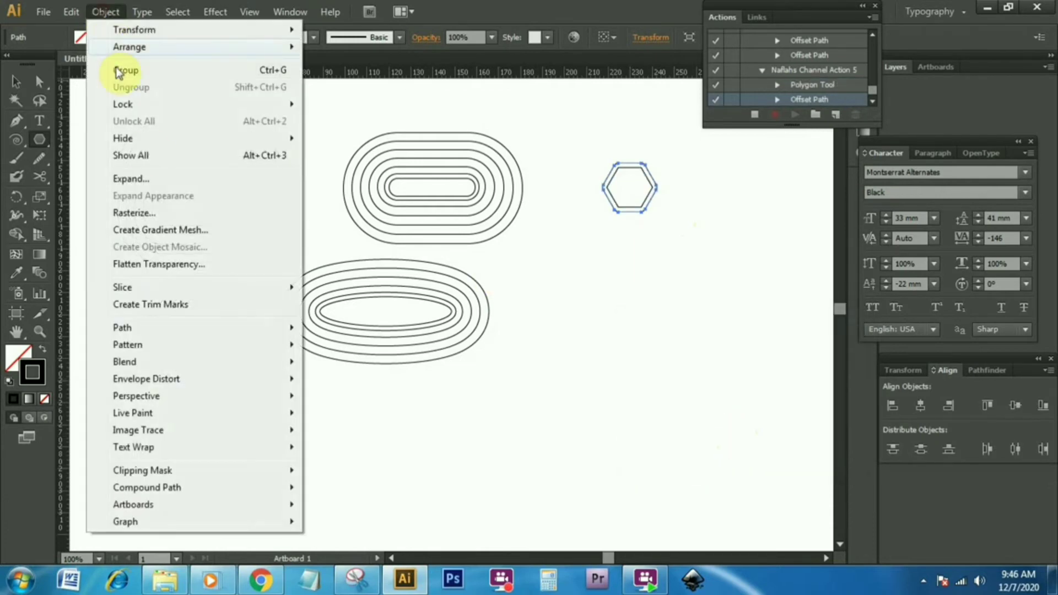
pyautogui.moveTo(189, 326)
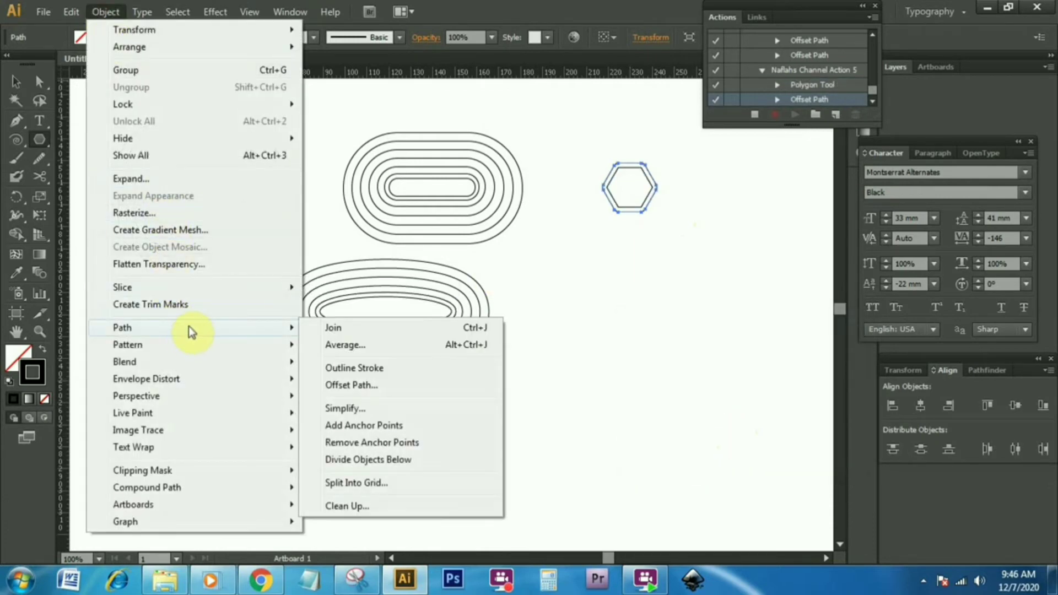
pyautogui.click(392, 385)
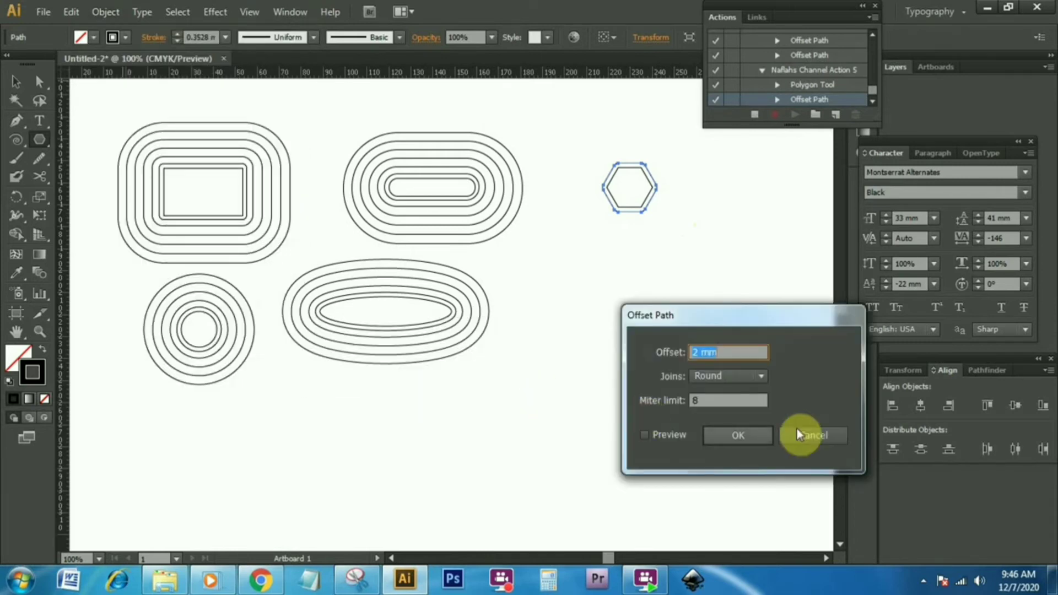
pyautogui.write('3')
pyautogui.click(753, 434)
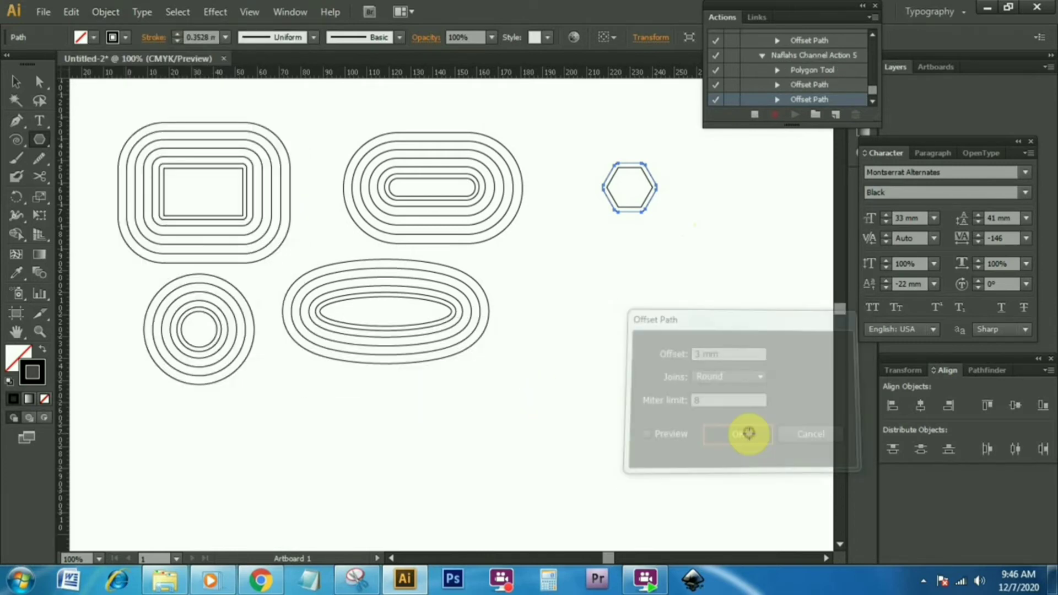
# Add a 4 mm offset path with round joins around the hexagon's outermost outline and switch to the Selection tool.
pyautogui.click(106, 15)
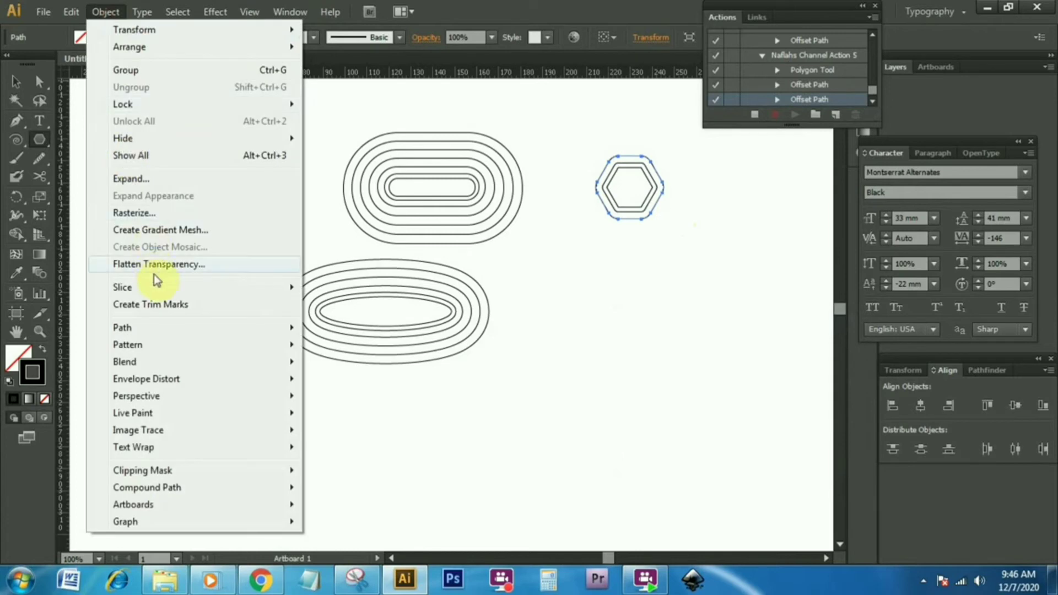
pyautogui.moveTo(173, 326)
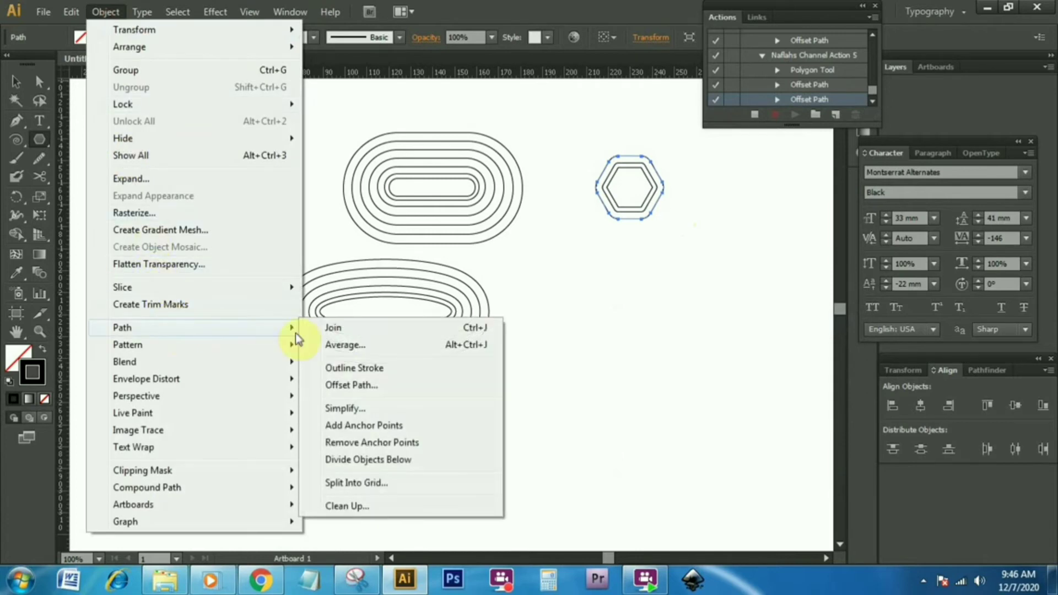
pyautogui.click(395, 384)
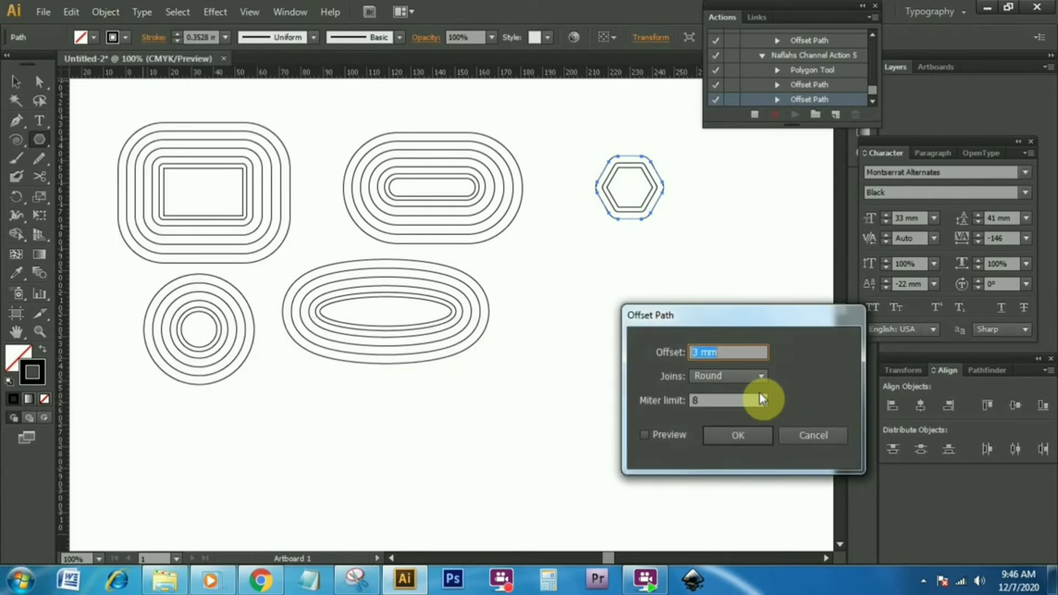
pyautogui.write('4')
pyautogui.click(744, 435)
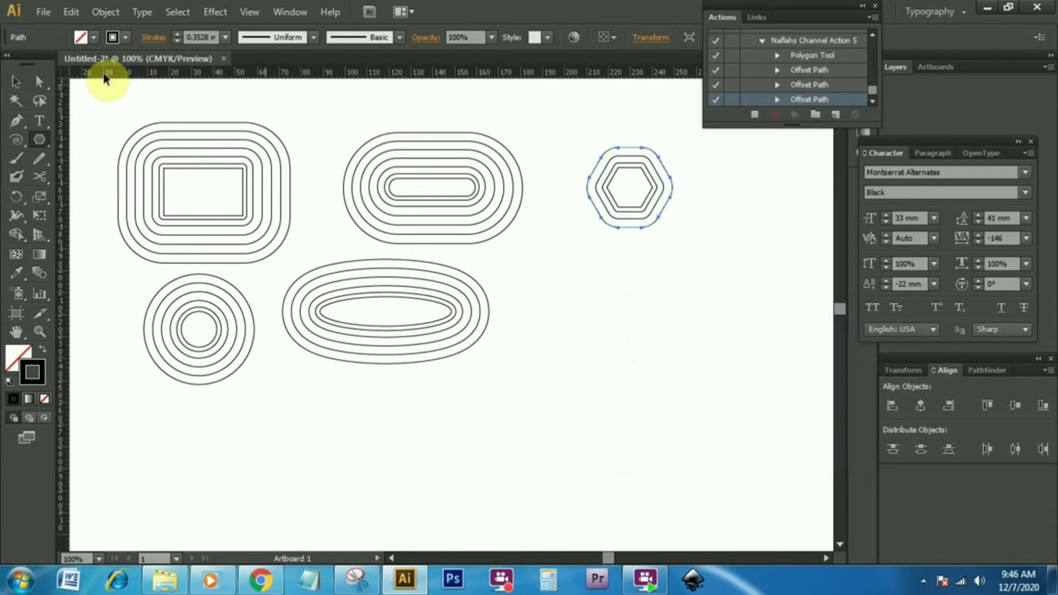
pyautogui.click(16, 82)
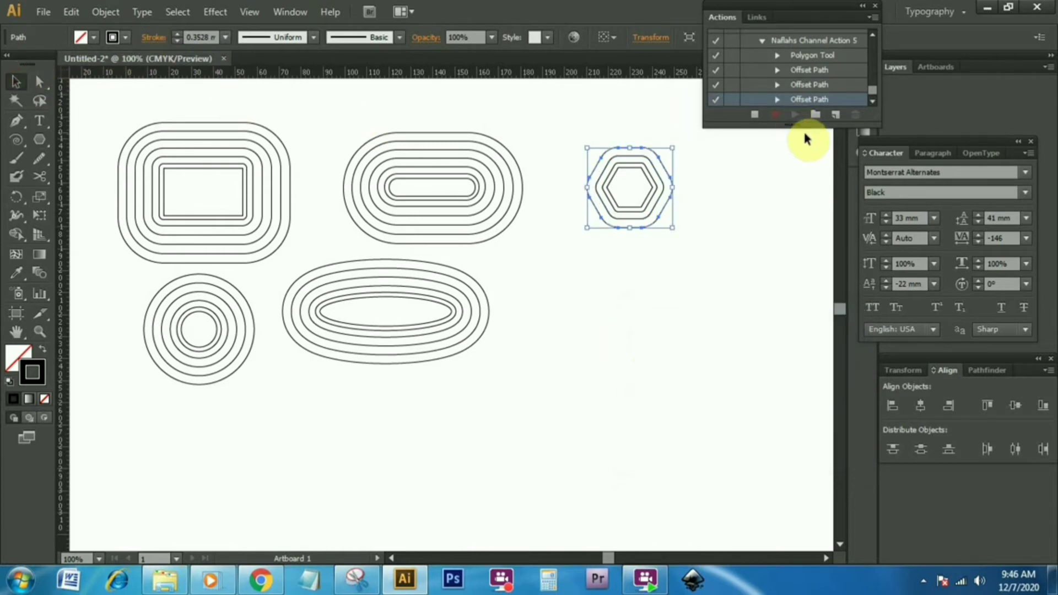
# Stop recording the action and delete the hexagon together with its offset outlines.
pyautogui.click(754, 115)
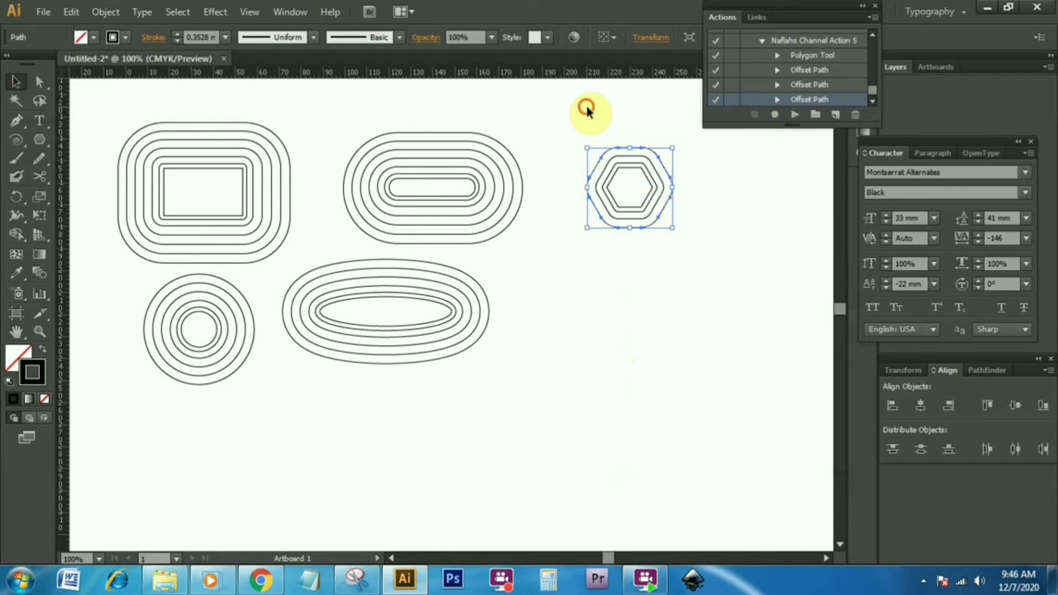
pyautogui.moveTo(585, 102); pyautogui.dragTo(672, 251)
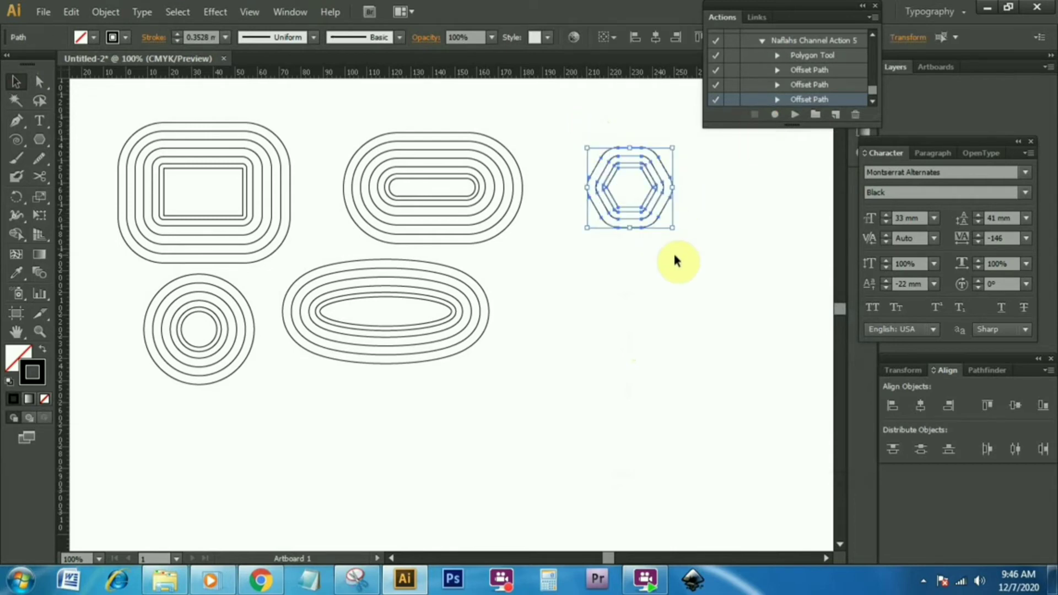
pyautogui.press('Delete')
# Play back Naflahs Channel Action 5 and run its last Offset Path step twice more on the hexagon's outermost outline.
pyautogui.click(829, 40)
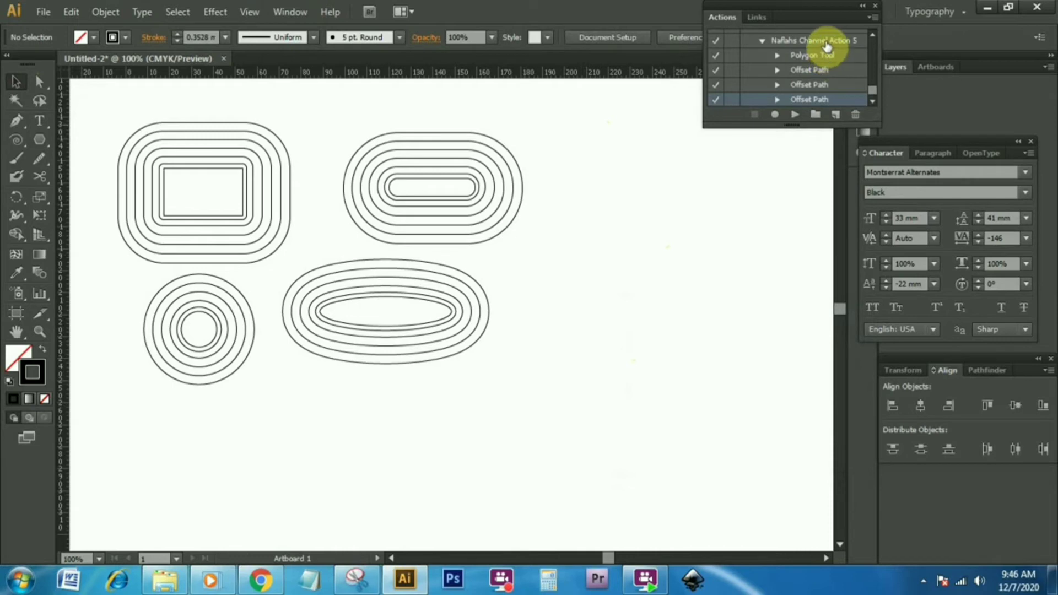
pyautogui.click(794, 112)
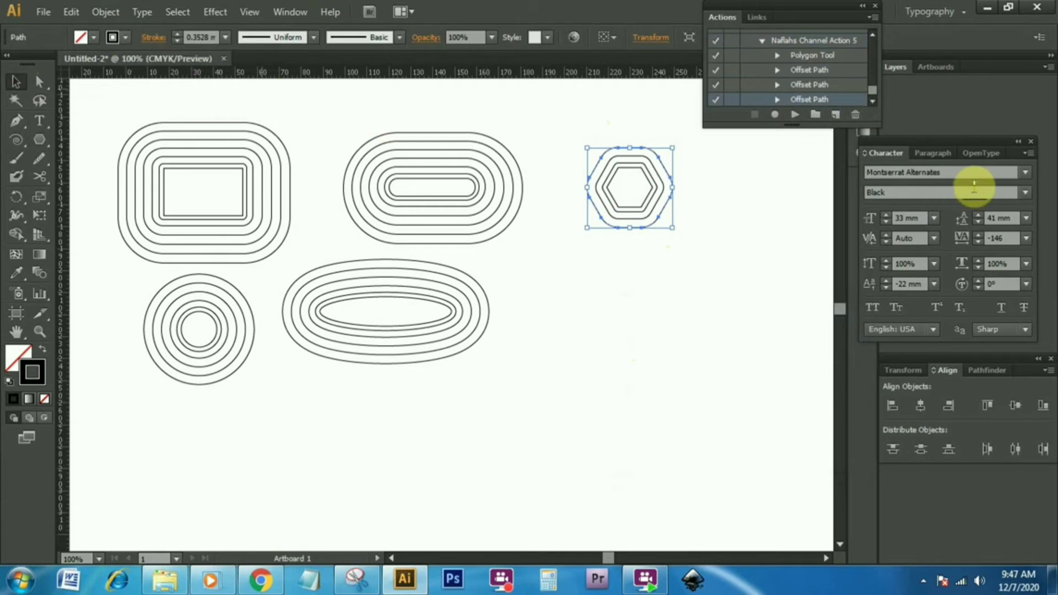
pyautogui.click(795, 115)
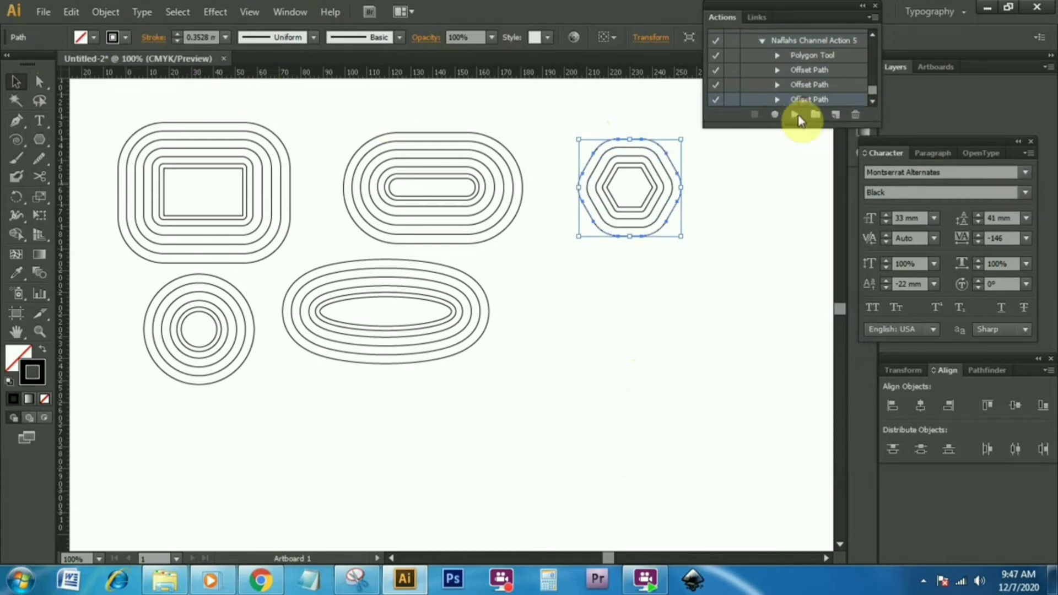
pyautogui.click(793, 116)
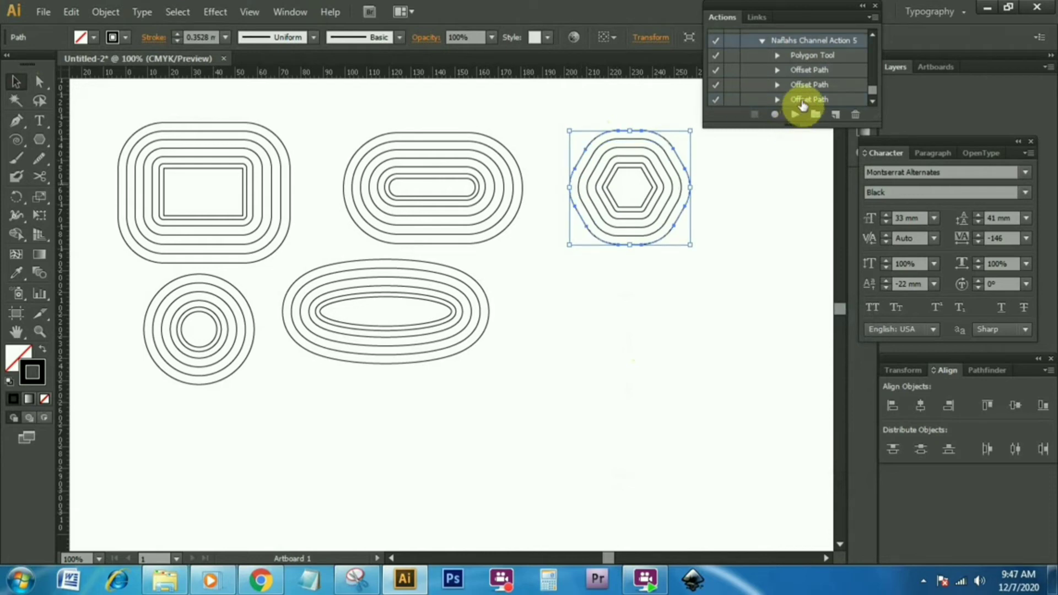
# Create a new action named Naflahs Channel Action6 in the Default Actions set with the color Violet and start recording.
pyautogui.click(836, 115)
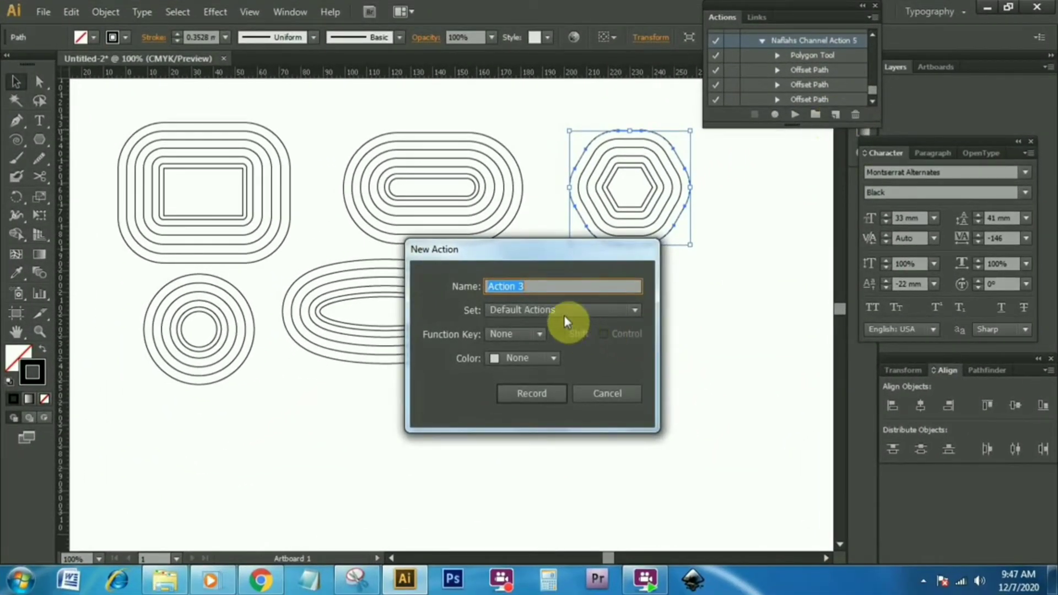
pyautogui.write('Naf')
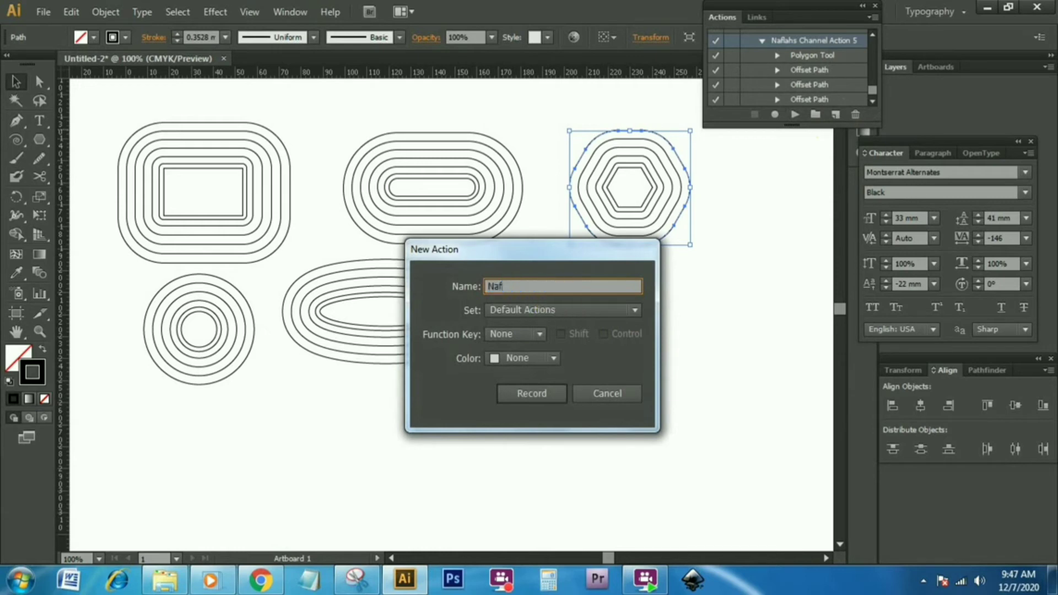
pyautogui.write('lahs Chan')
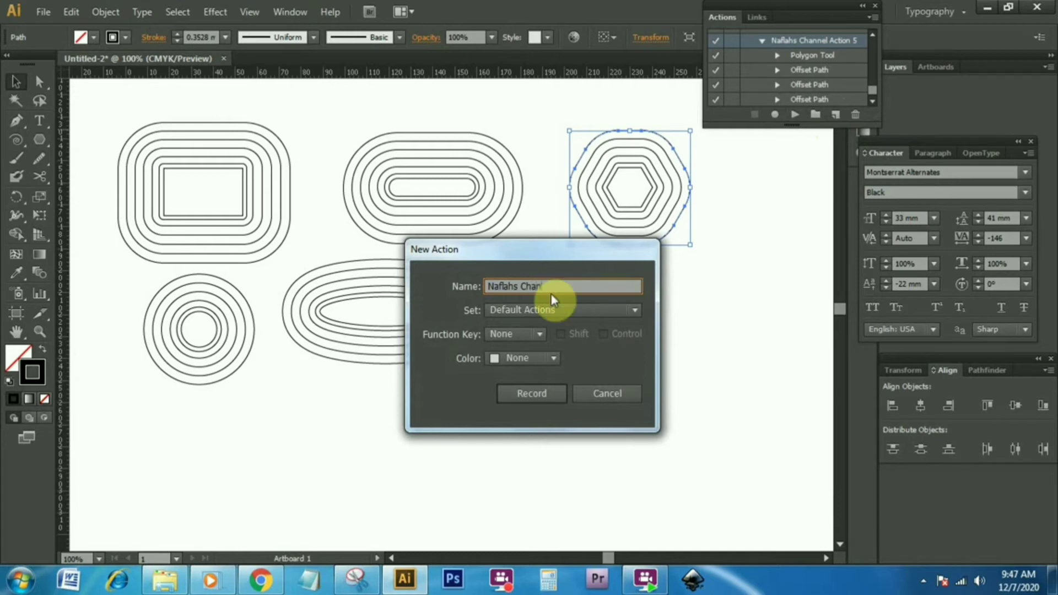
pyautogui.write('nel Action')
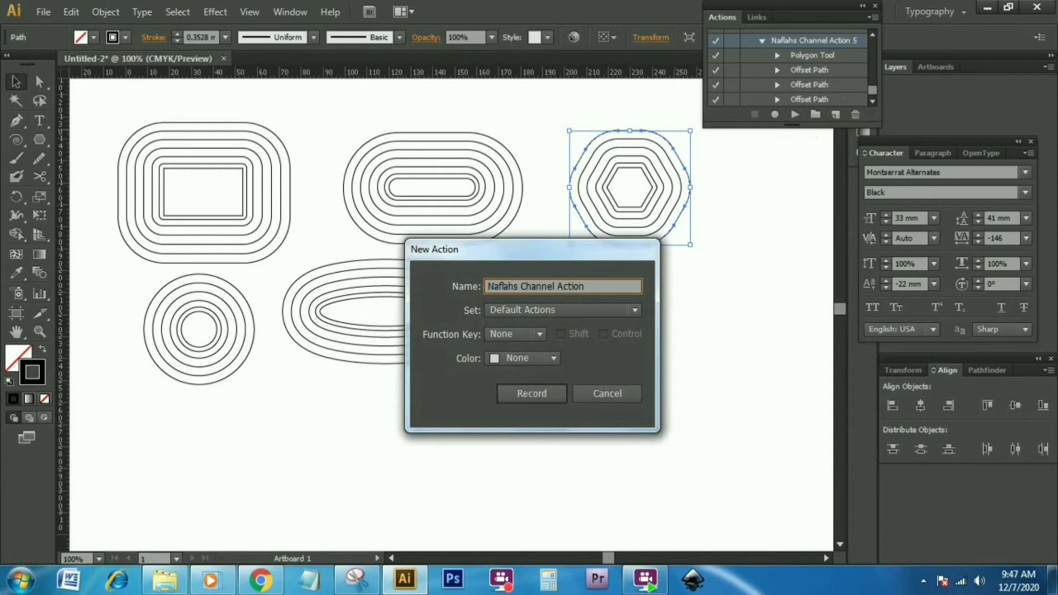
pyautogui.write('6')
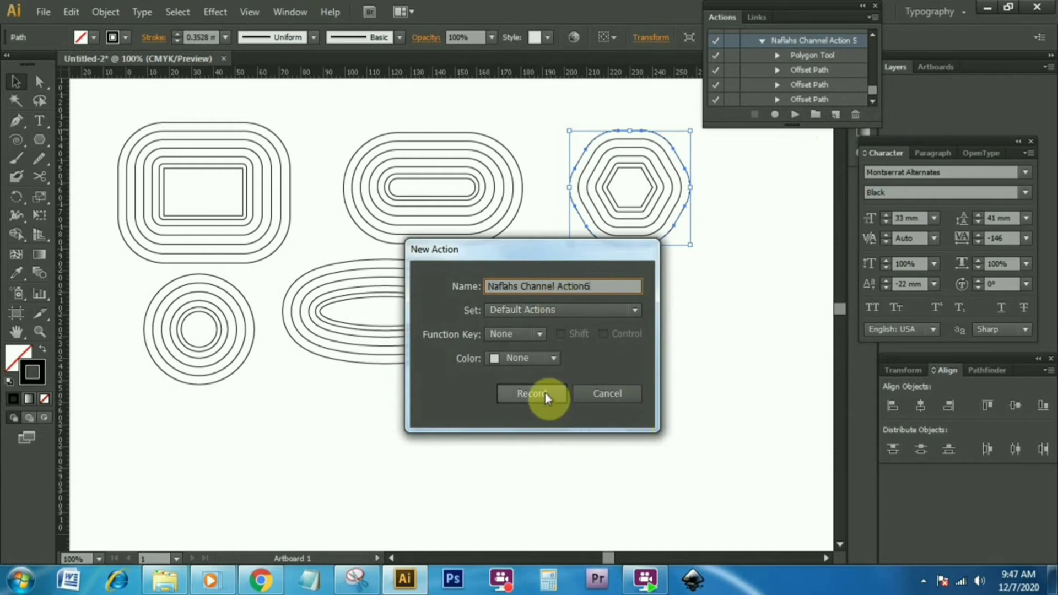
pyautogui.click(552, 358)
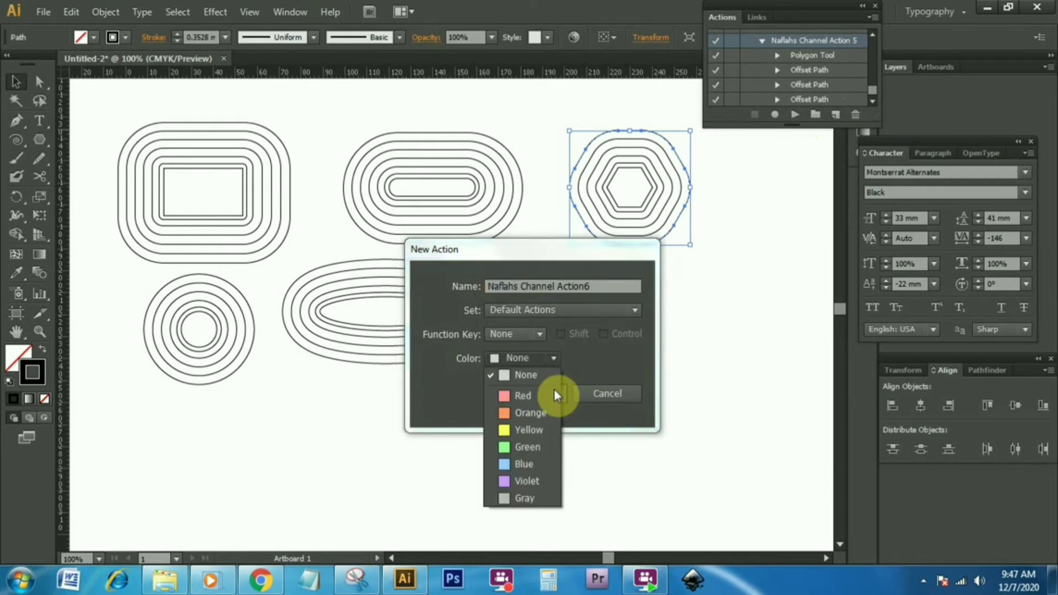
pyautogui.click(547, 482)
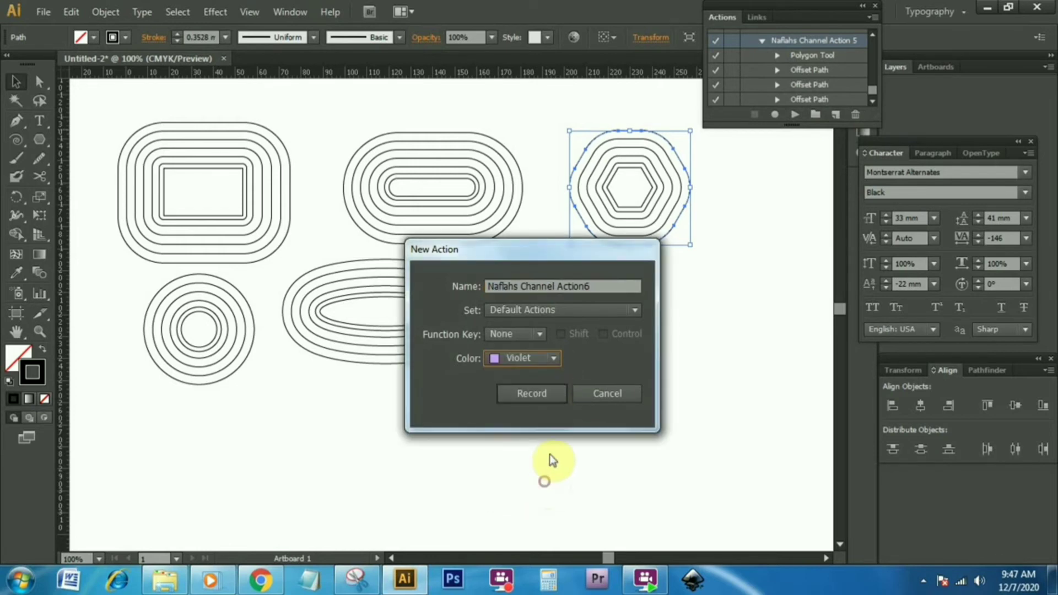
pyautogui.click(541, 393)
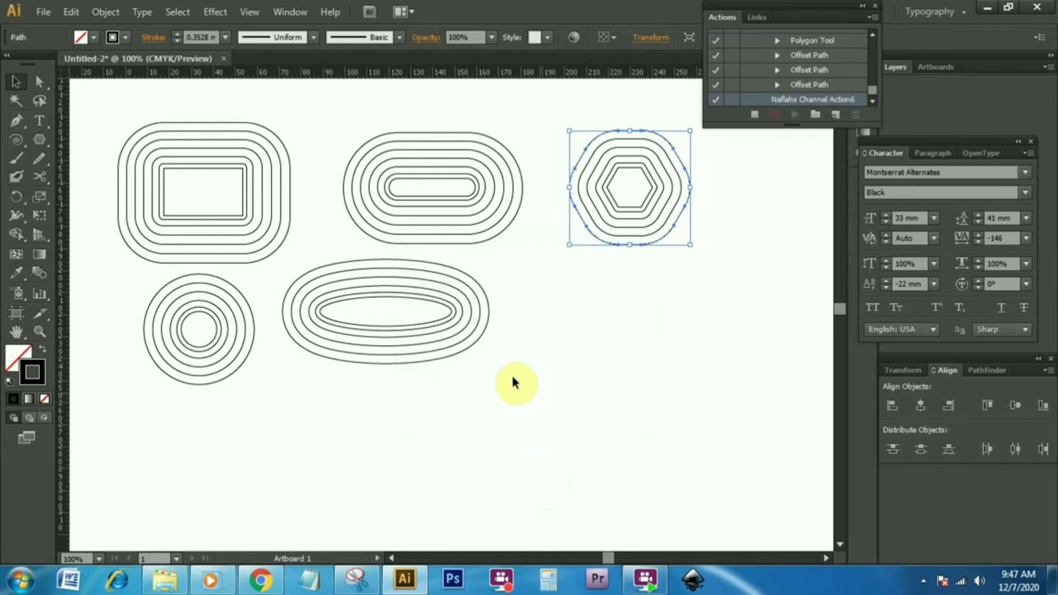
# Draw a small five-pointed star below the nested hexagons and add a 2 mm offset path with round joins around it.
pyautogui.moveTo(42, 140); pyautogui.dragTo(107, 211)
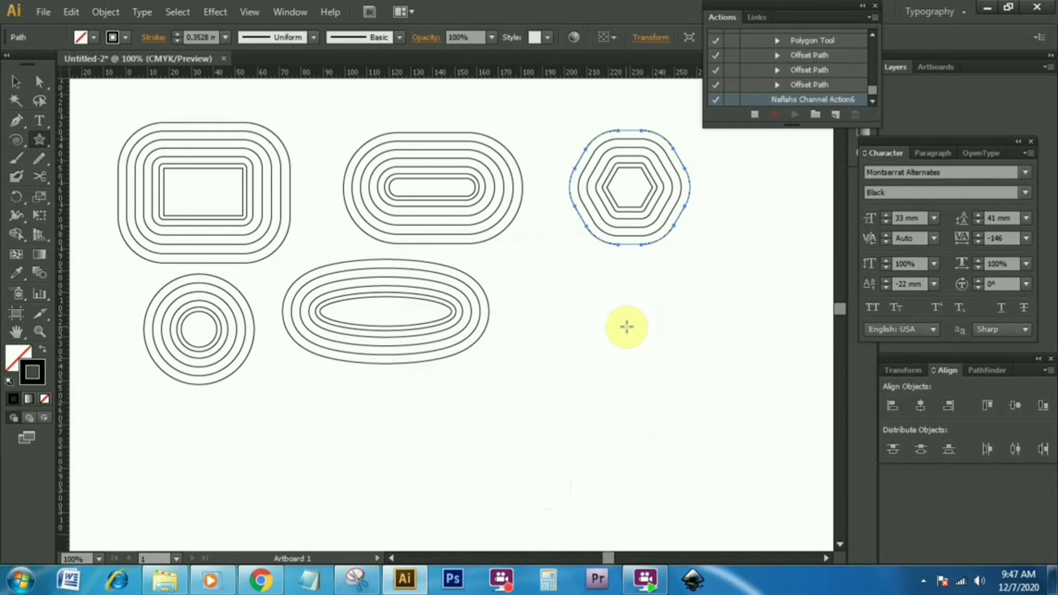
pyautogui.moveTo(625, 322); pyautogui.dragTo(609, 310)
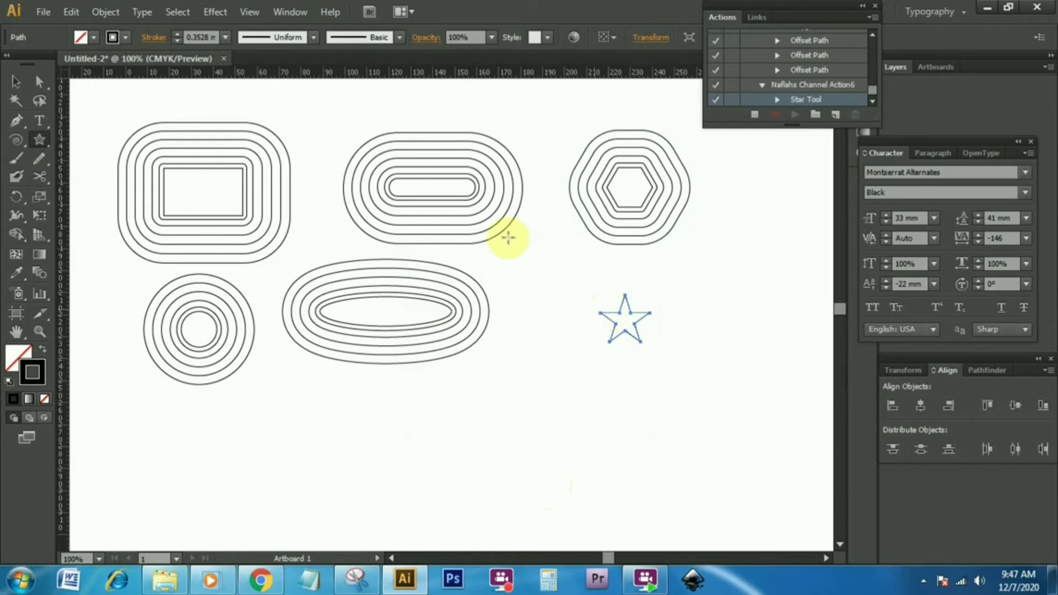
pyautogui.click(106, 13)
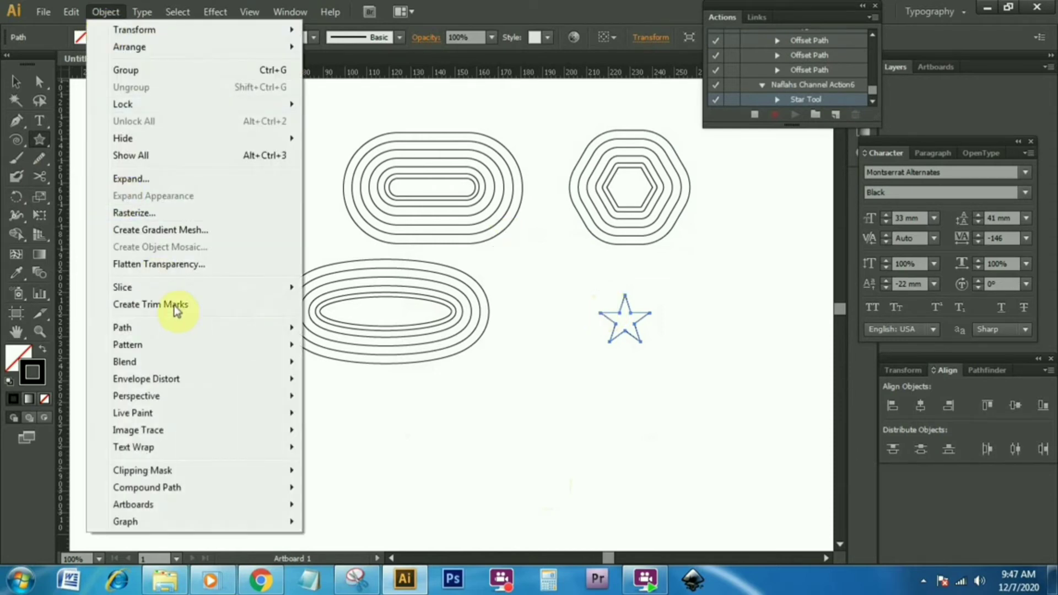
pyautogui.moveTo(185, 329)
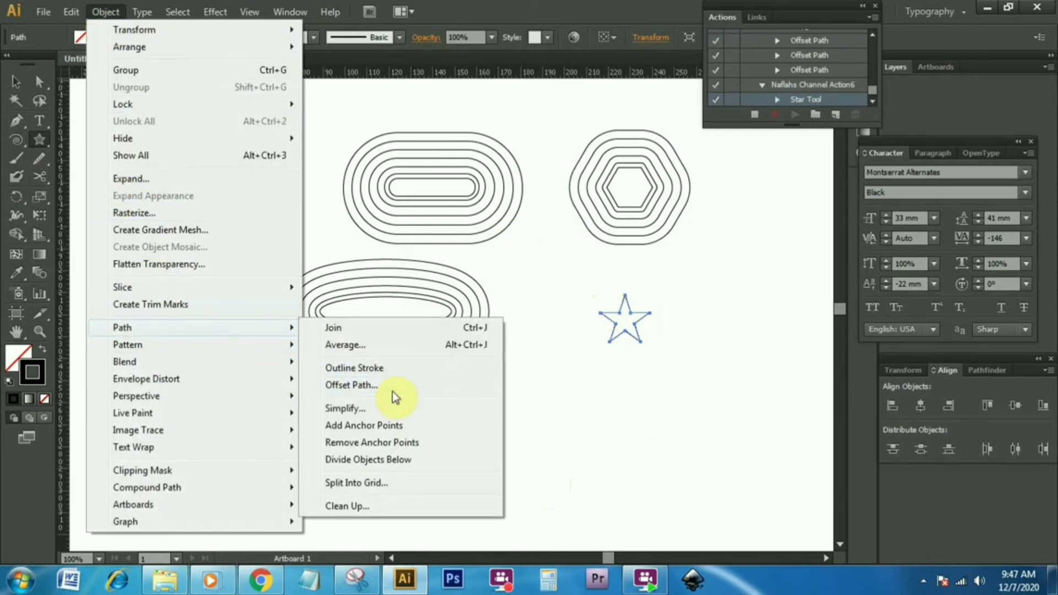
pyautogui.click(350, 385)
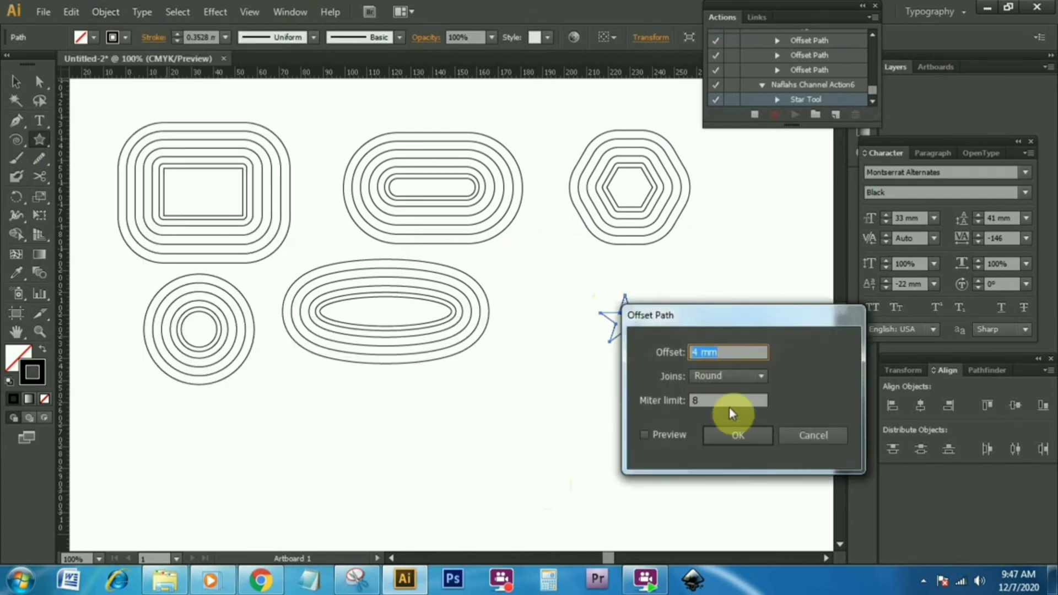
pyautogui.write('1')
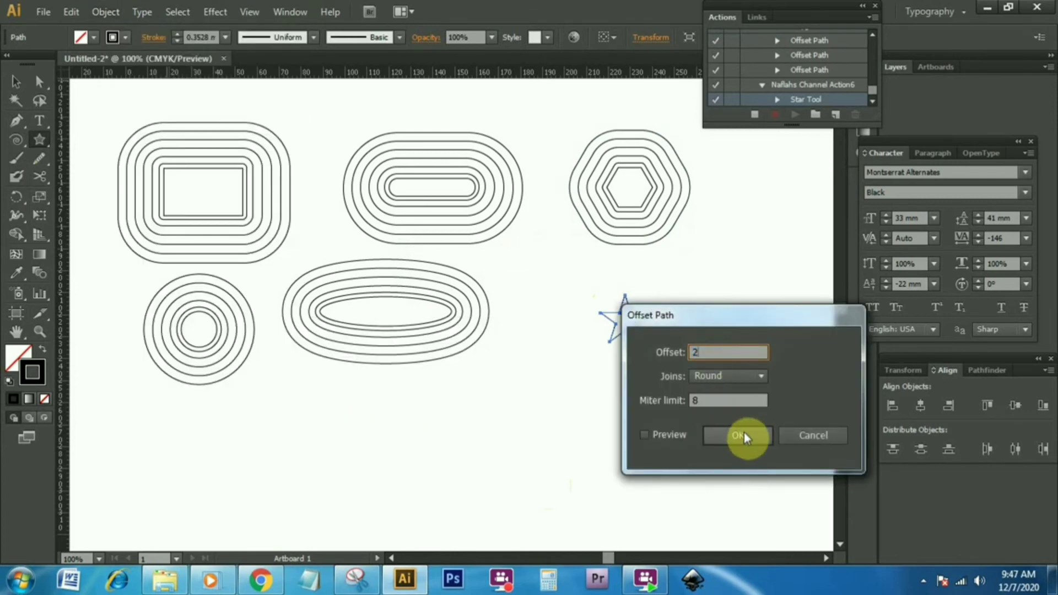
pyautogui.click(744, 432)
# Add a 3 mm offset path with round joins around the star's outer outline.
pyautogui.click(106, 12)
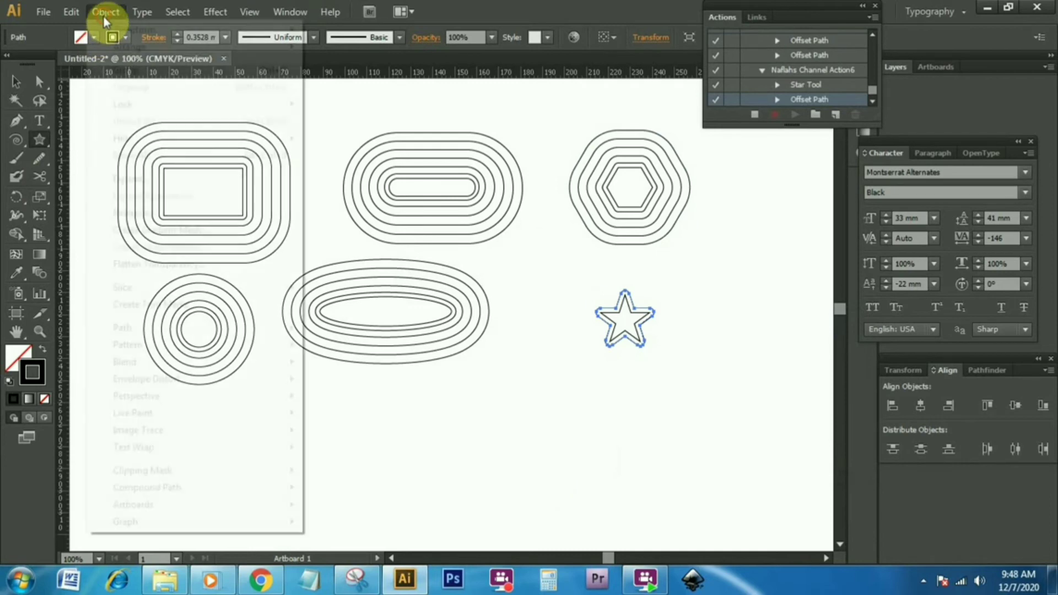
pyautogui.moveTo(207, 329)
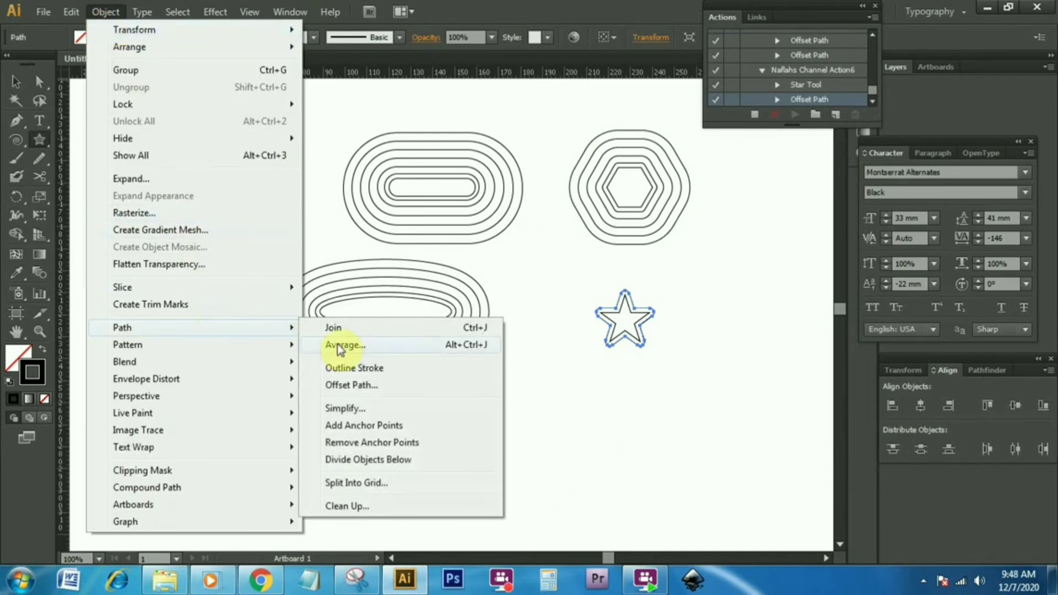
pyautogui.click(384, 388)
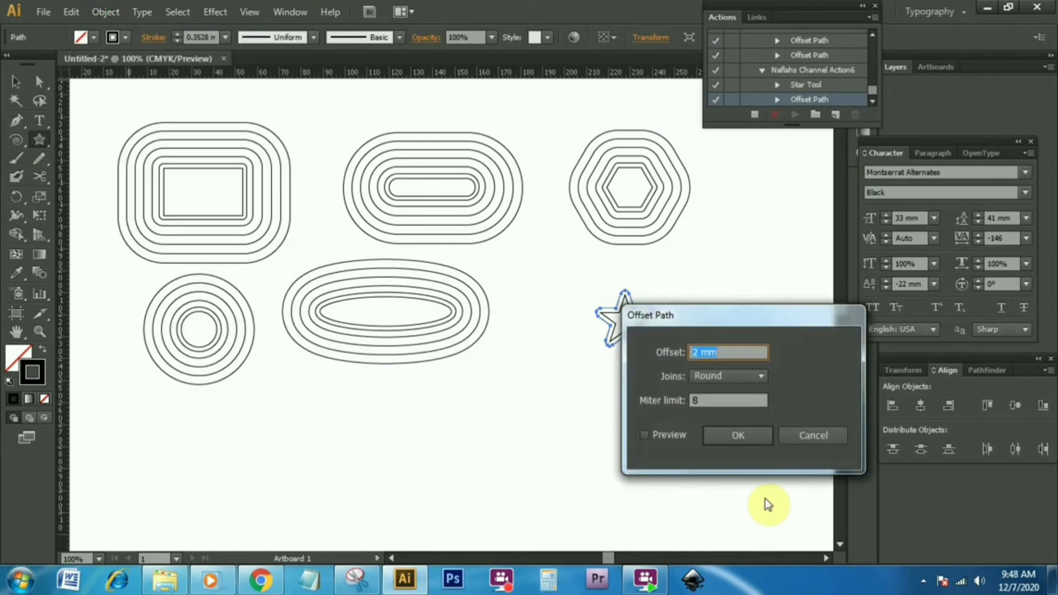
pyautogui.write('3')
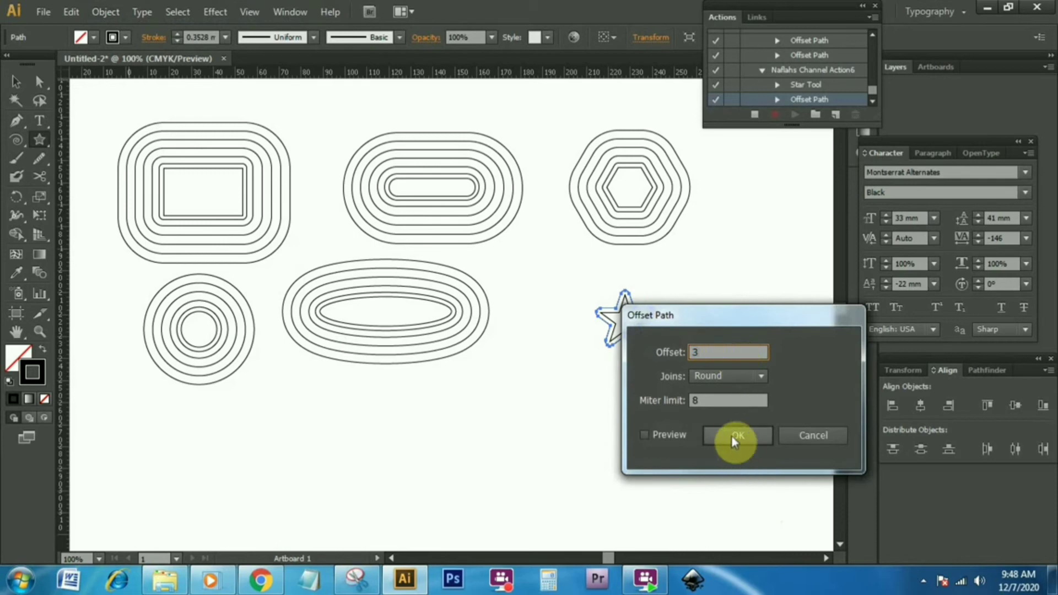
pyautogui.click(734, 436)
# Add a 4 mm offset path with round joins around the star's outermost outline.
pyautogui.click(112, 21)
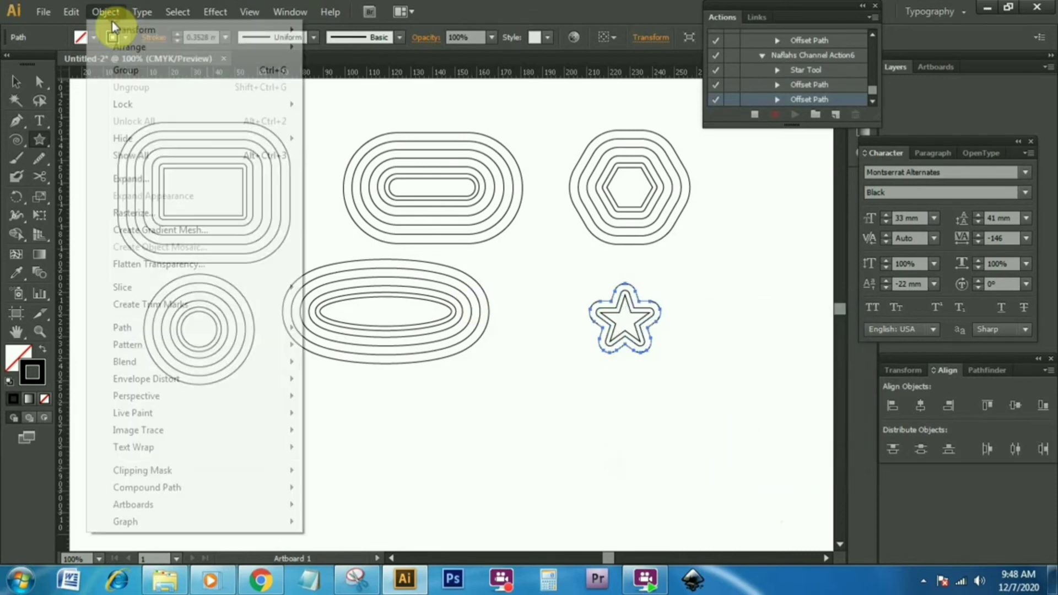
pyautogui.moveTo(165, 329)
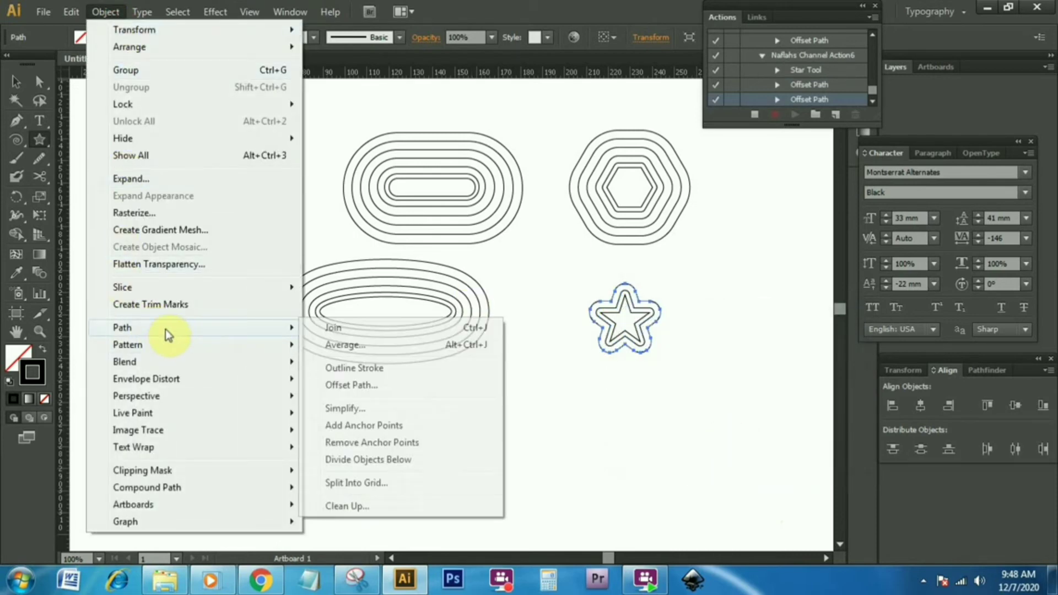
pyautogui.click(392, 385)
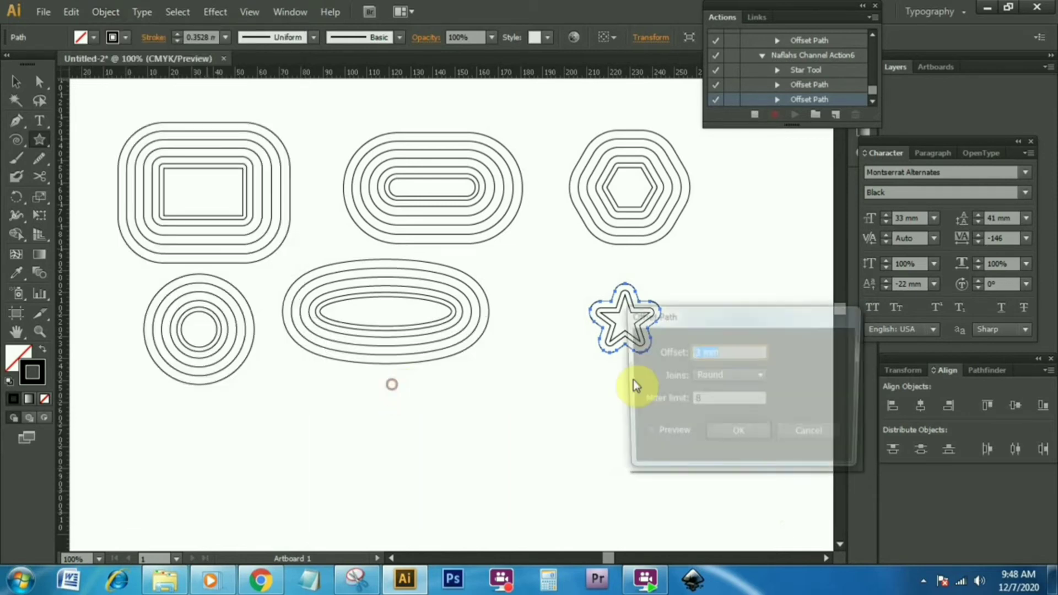
pyautogui.write('4')
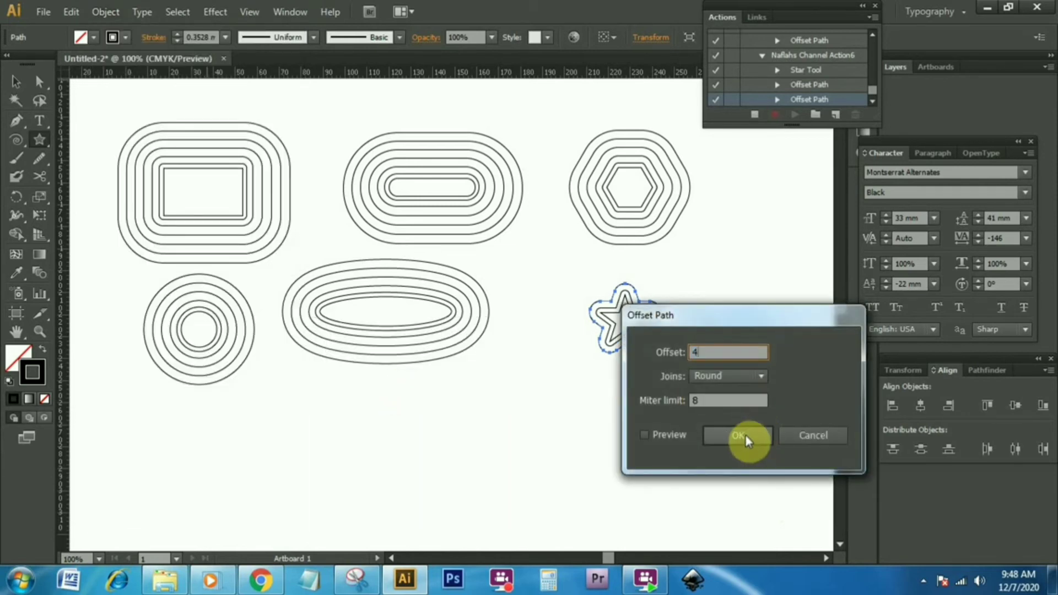
pyautogui.click(743, 435)
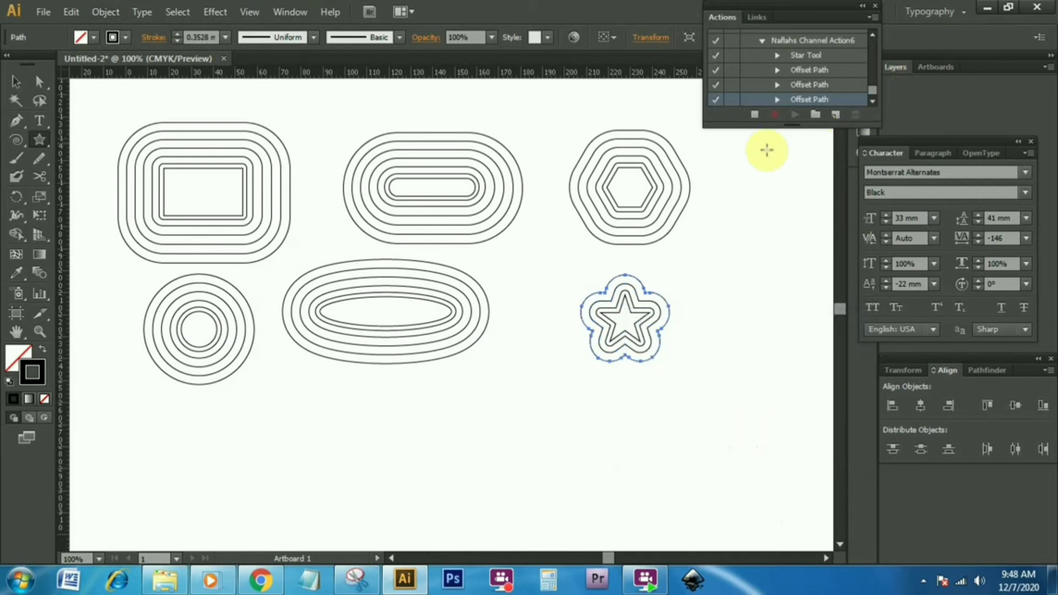
# Stop recording the action and delete the star together with its offset outlines.
pyautogui.click(753, 114)
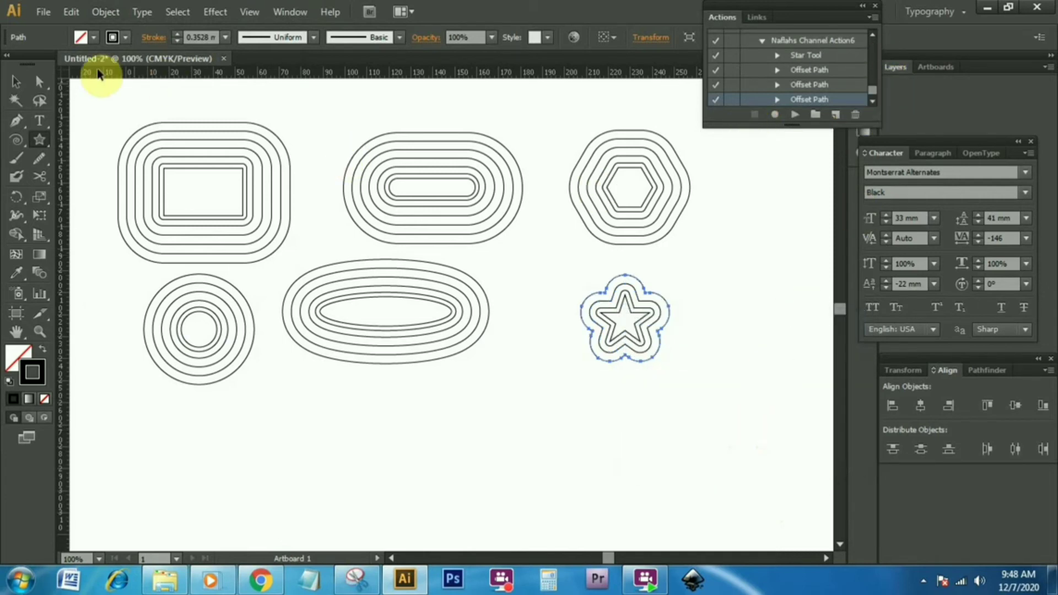
pyautogui.click(15, 81)
pyautogui.moveTo(544, 286); pyautogui.dragTo(680, 385)
pyautogui.press('Delete')
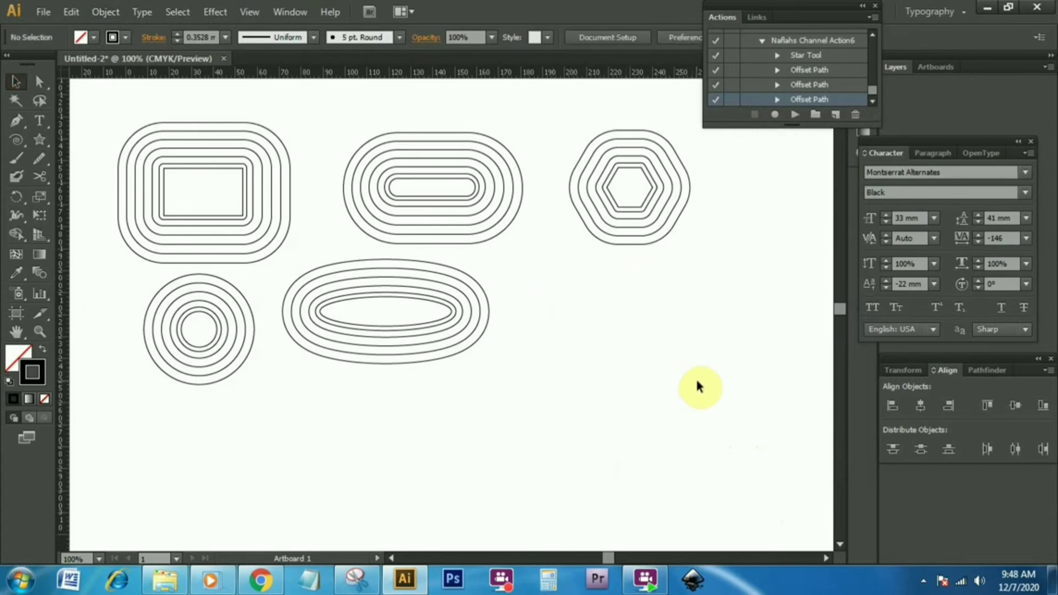
# Play back Naflahs Channel Action6 and run its last Offset Path step once more on the star's outermost outline.
pyautogui.click(844, 41)
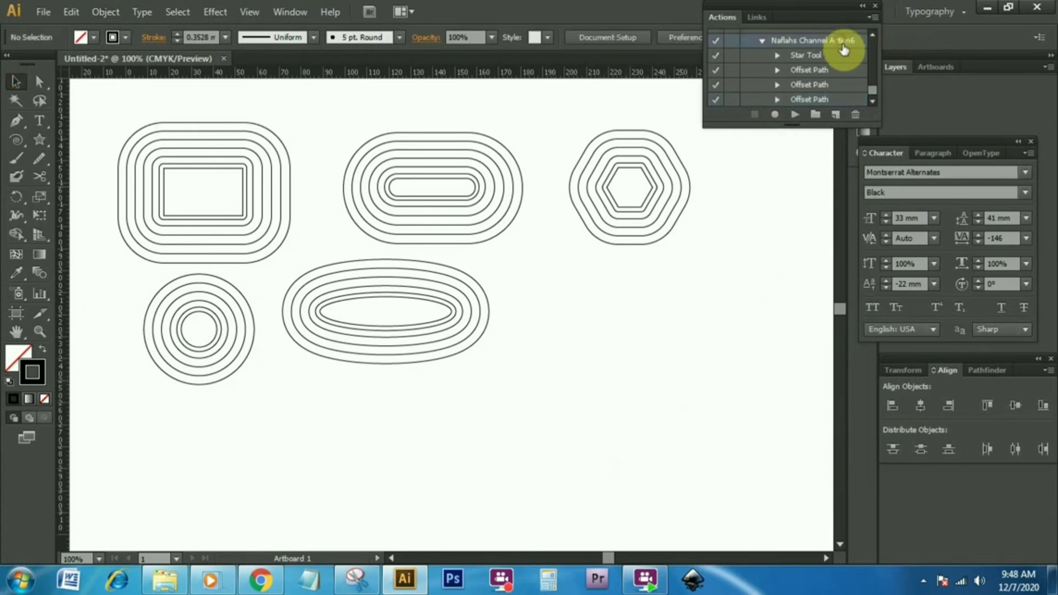
pyautogui.click(797, 114)
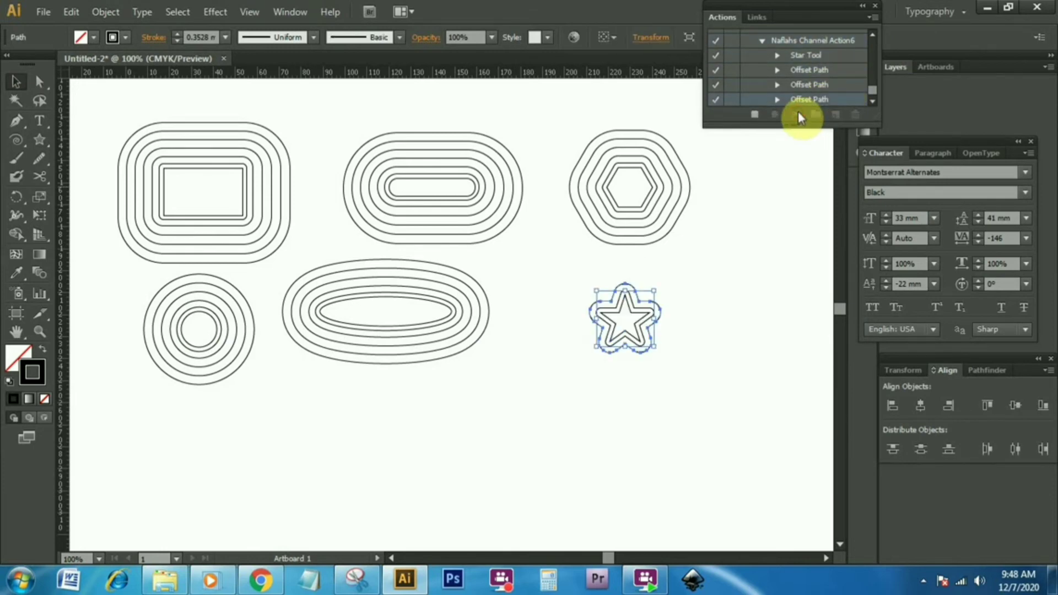
pyautogui.click(826, 100)
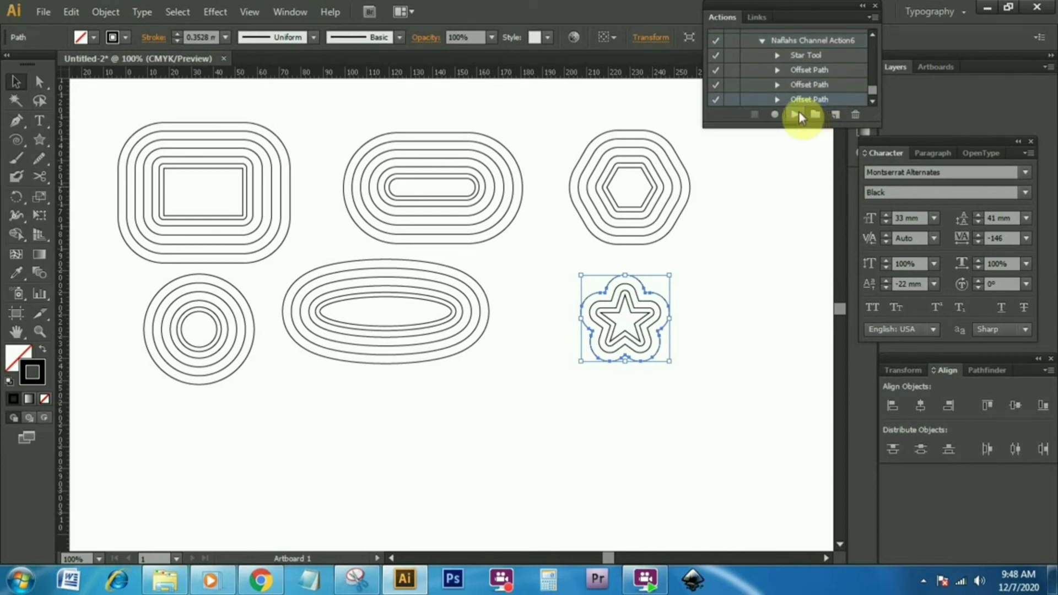
pyautogui.click(797, 113)
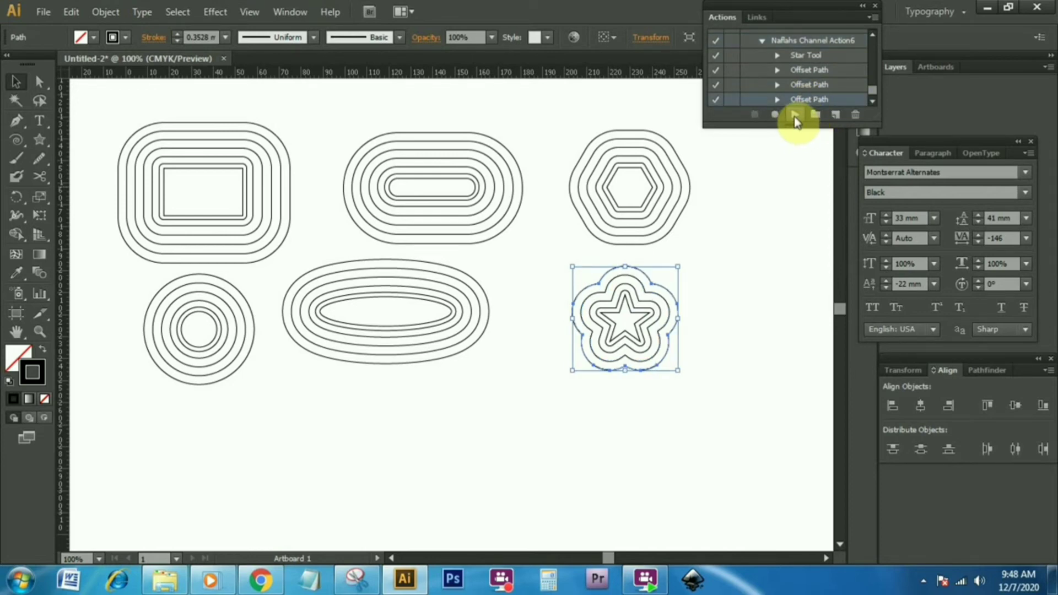
# Run the last Offset Path step of Naflahs Channel Action6 again on the star's outermost outline.
pyautogui.click(795, 115)
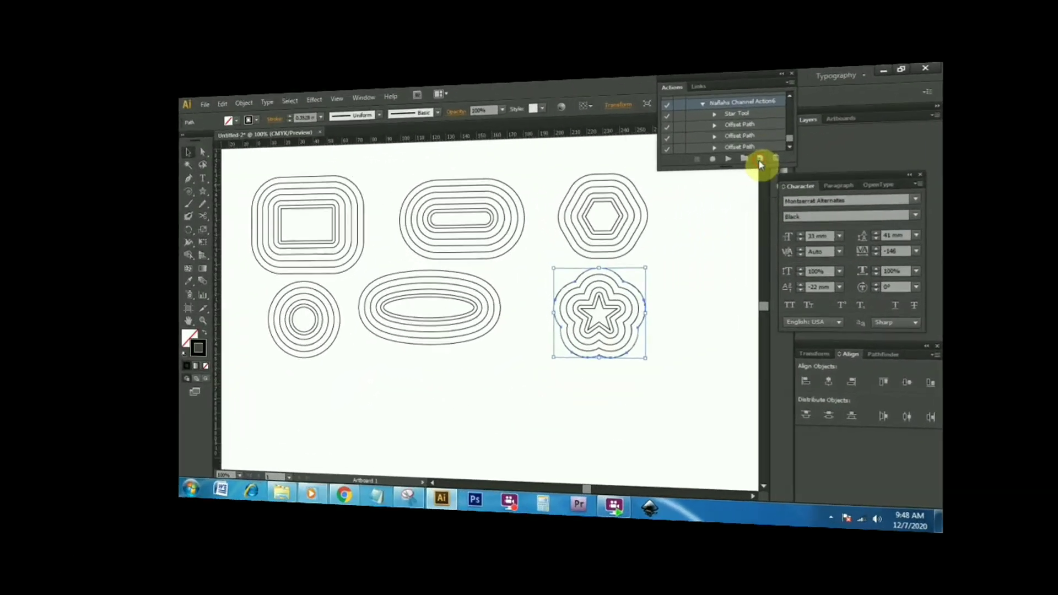
# Create a new action named "Naflahs Channel Action7" in Default Actions with the Gray color and start recording.
pyautogui.click(759, 160)
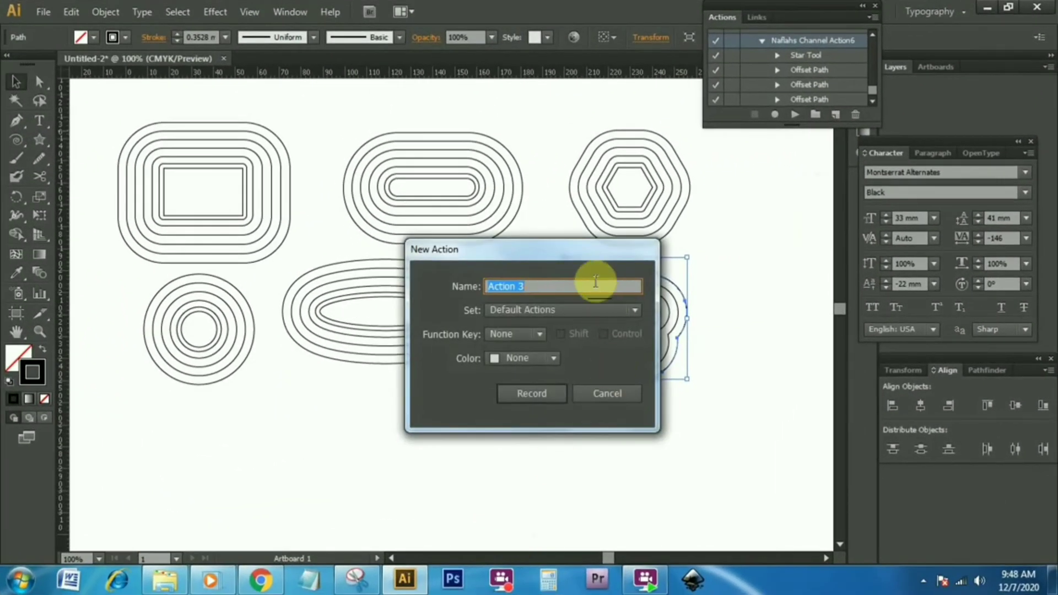
pyautogui.moveTo(581, 255); pyautogui.dragTo(672, 322)
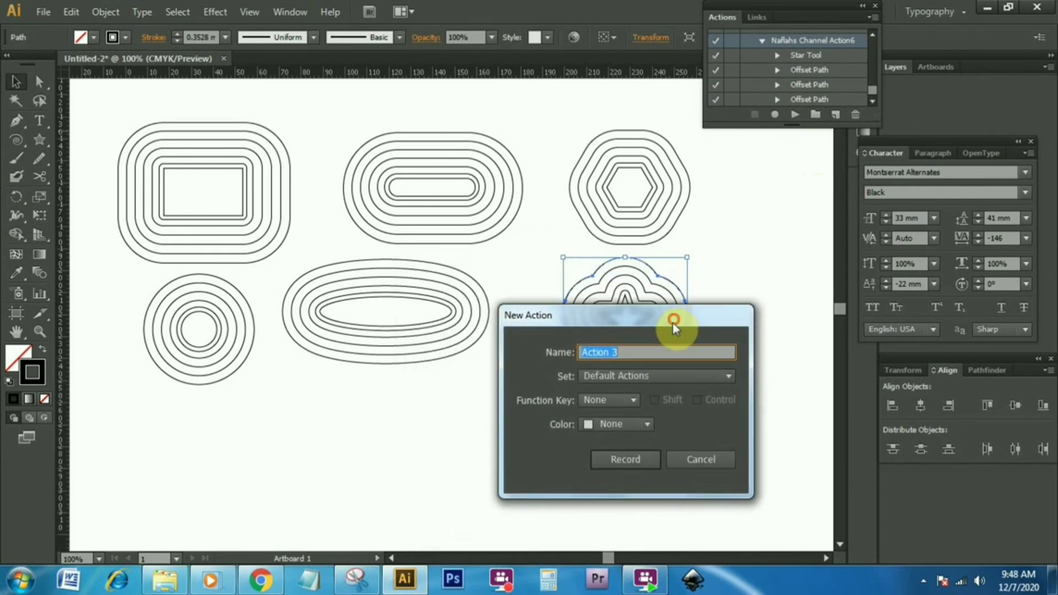
pyautogui.write('Naflahs Channel')
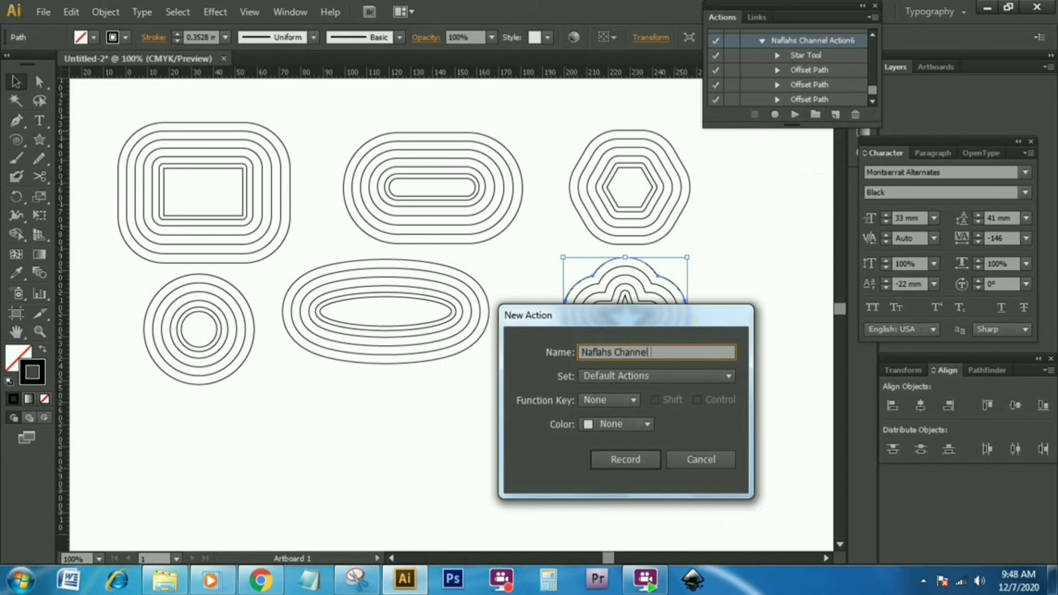
pyautogui.write(' Action')
pyautogui.click(649, 424)
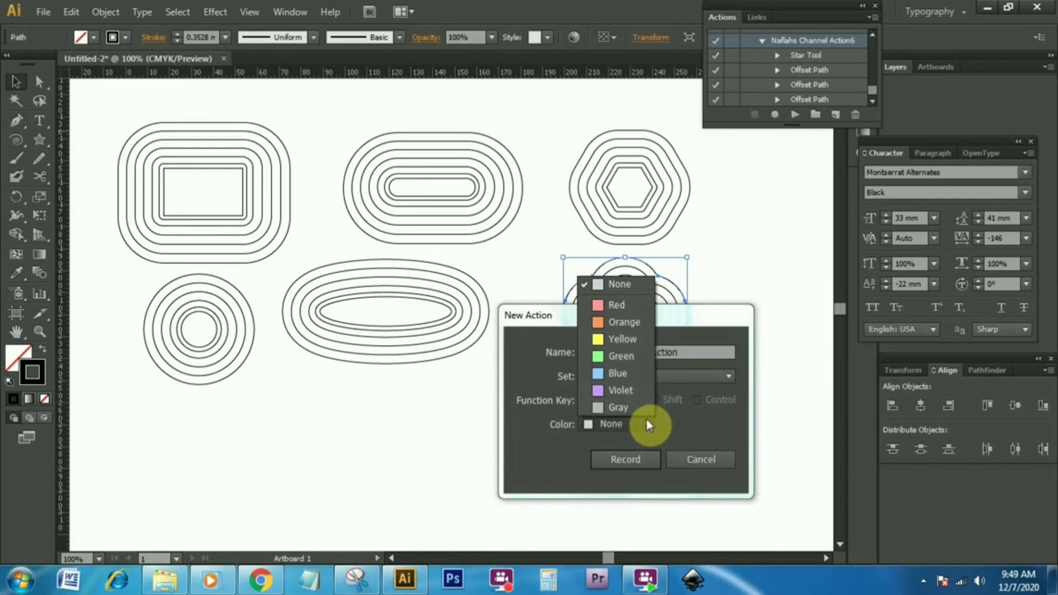
pyautogui.click(675, 317)
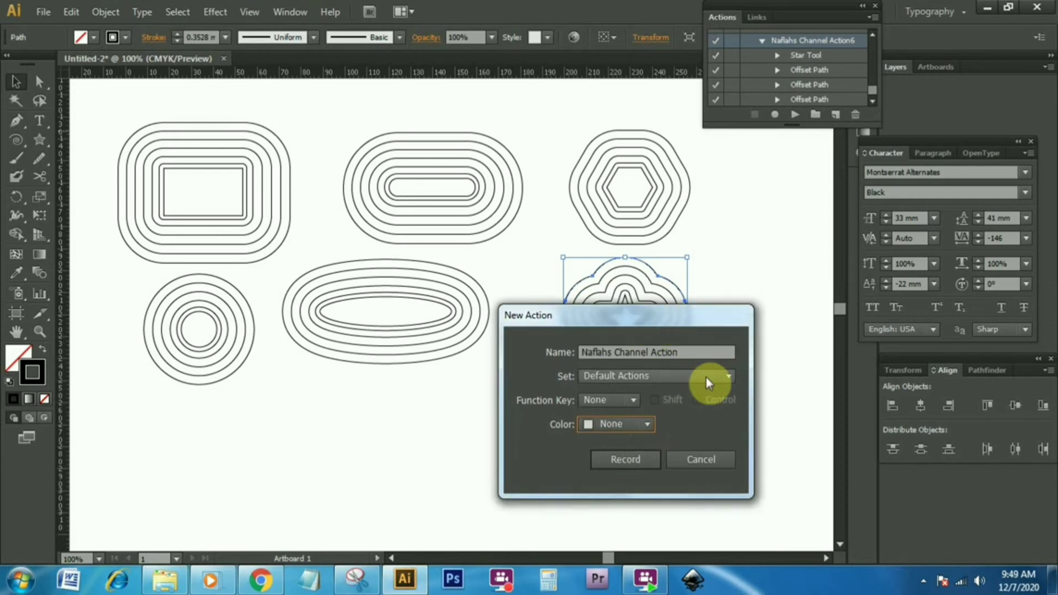
pyautogui.click(696, 351)
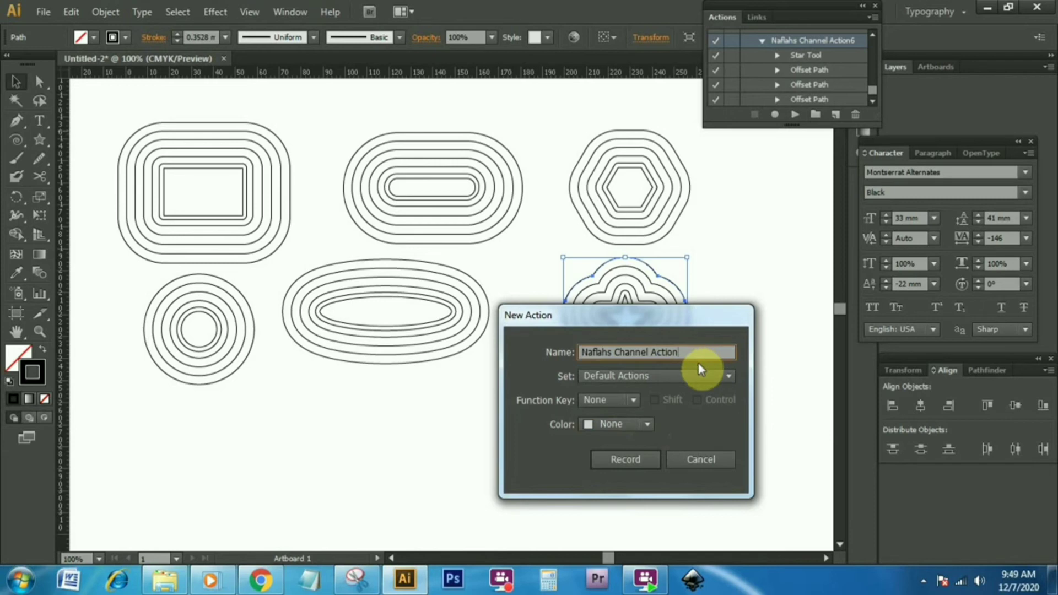
pyautogui.click(642, 424)
pyautogui.click(632, 410)
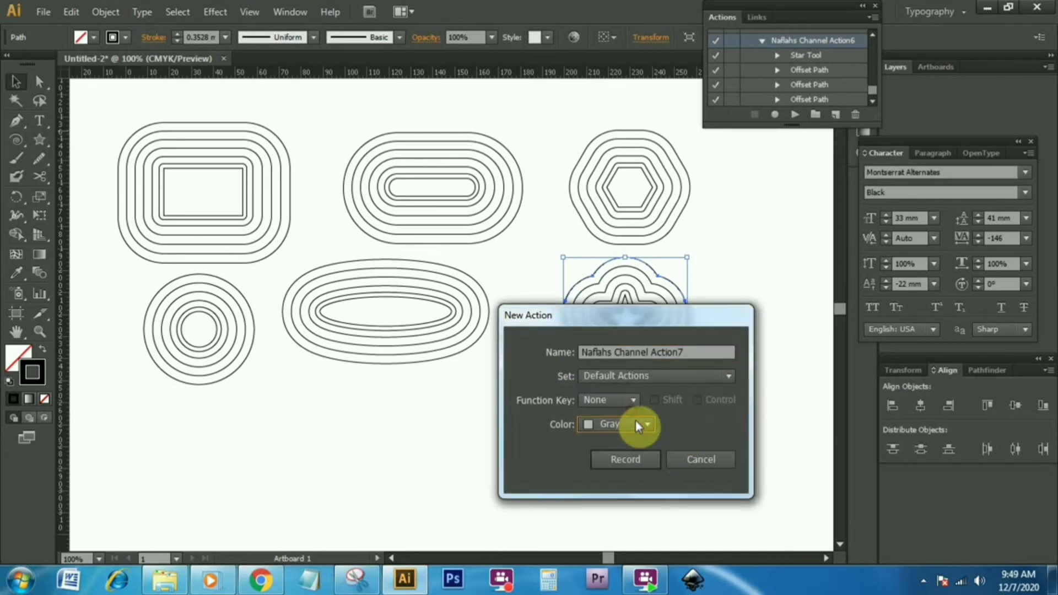
pyautogui.click(637, 461)
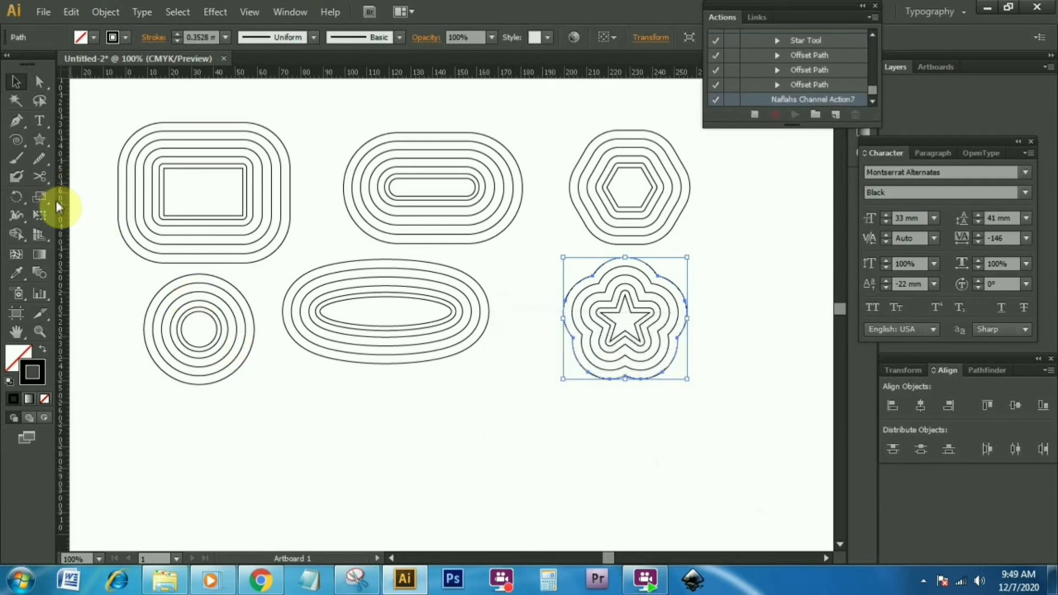
# Draw a small five-pointed star with the Star tool in the empty area below the concentric ellipses.
pyautogui.click(37, 144)
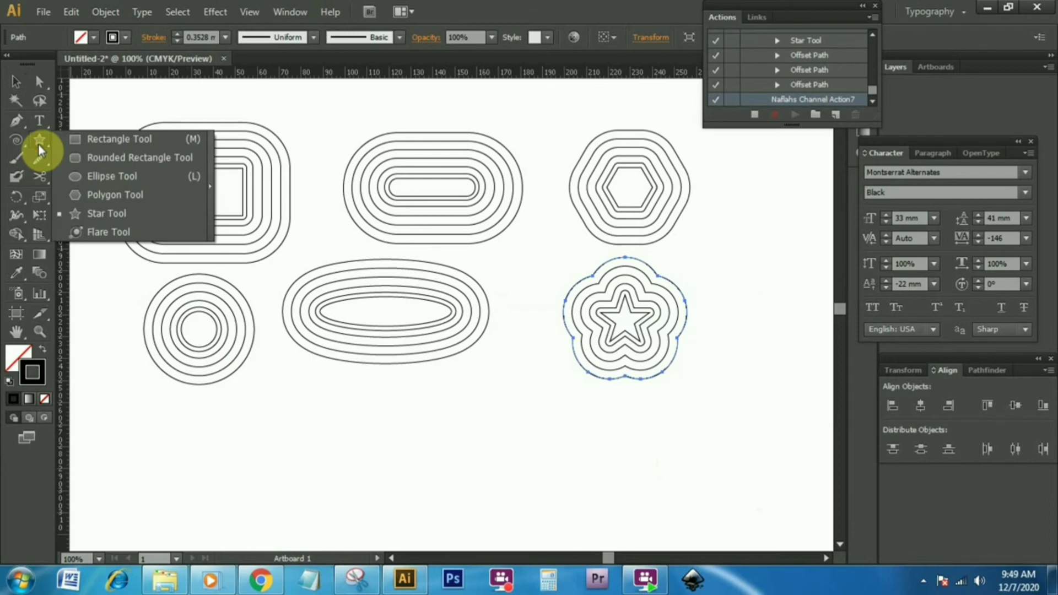
pyautogui.click(91, 214)
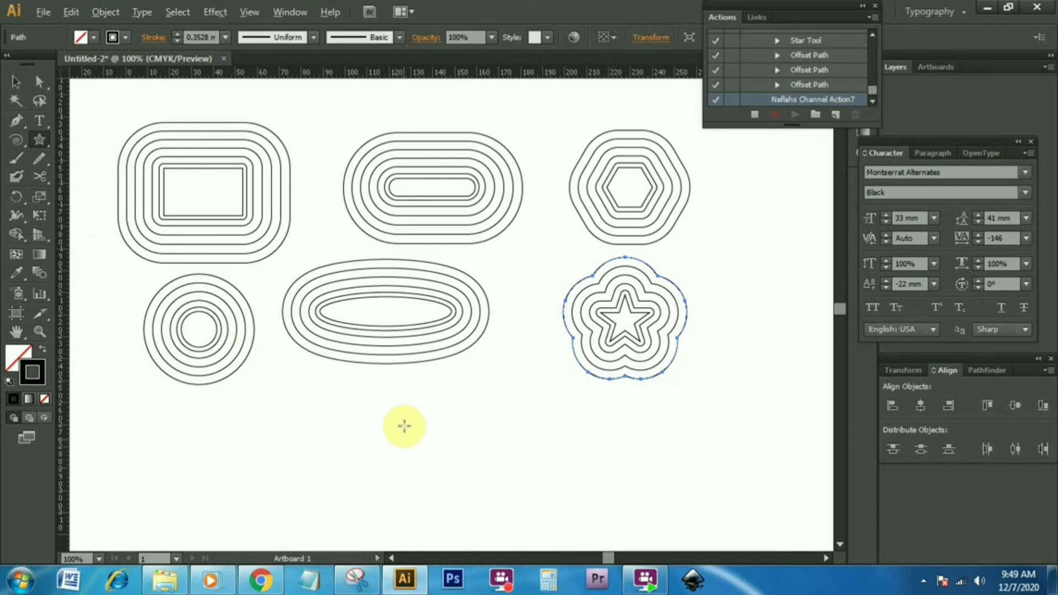
pyautogui.moveTo(405, 439); pyautogui.dragTo(428, 464)
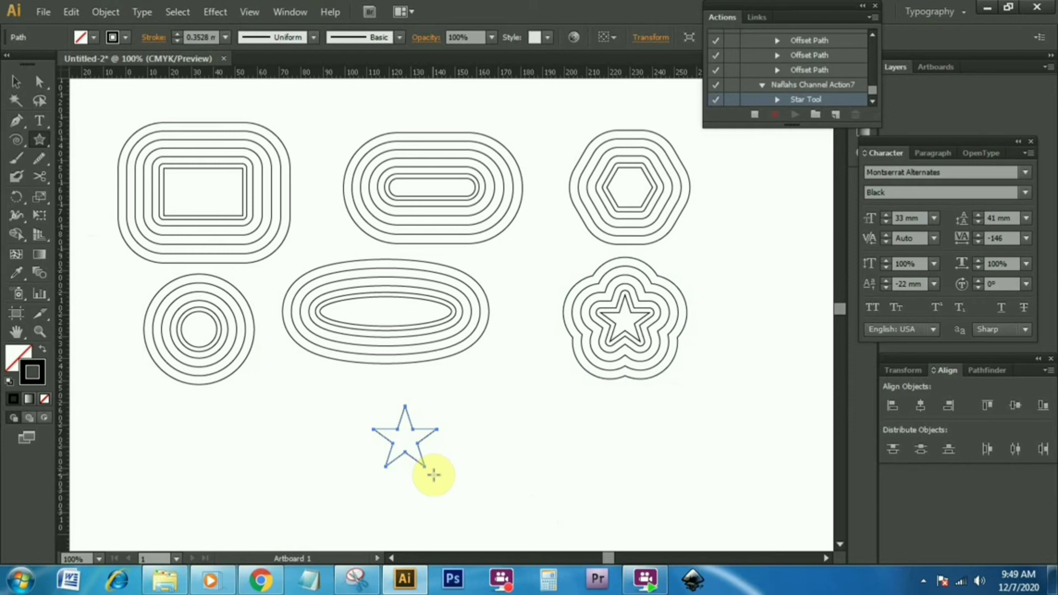
# Apply a Round Corners effect with a 7 mm radius to the new star and expand its appearance.
pyautogui.click(180, 13)
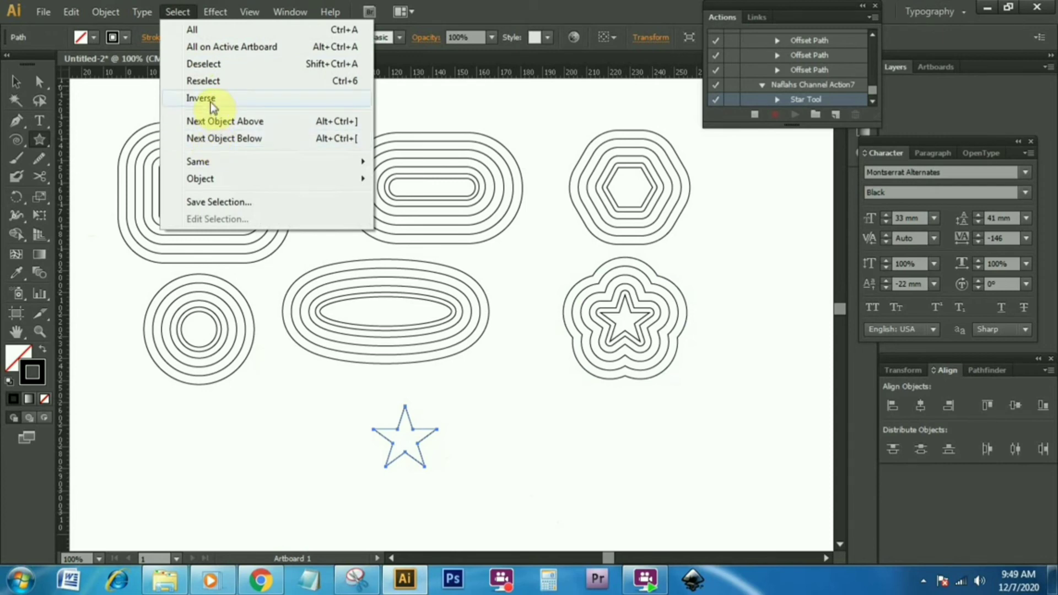
pyautogui.moveTo(215, 11)
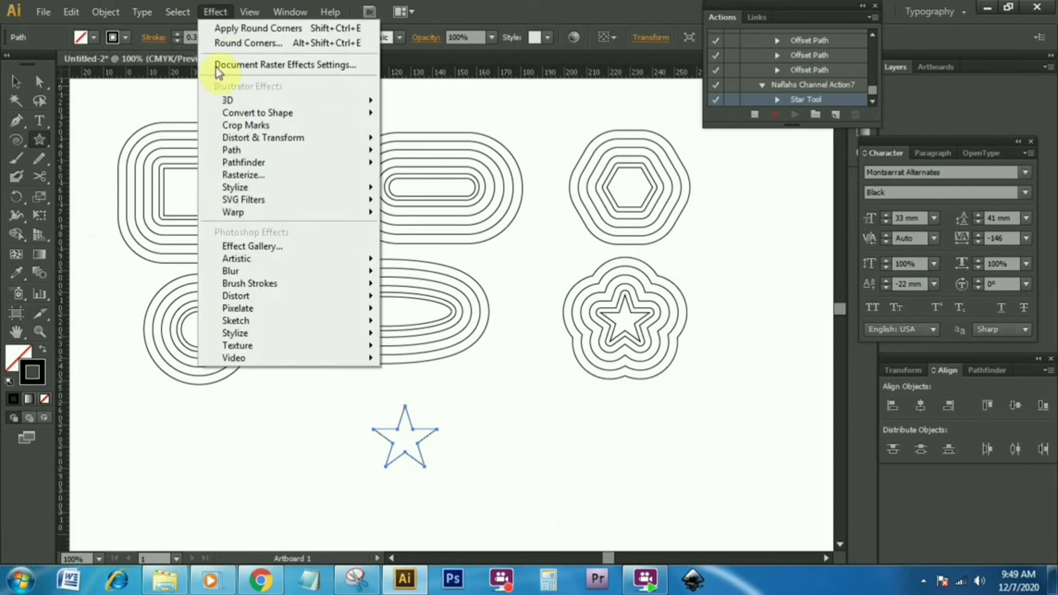
pyautogui.moveTo(251, 186)
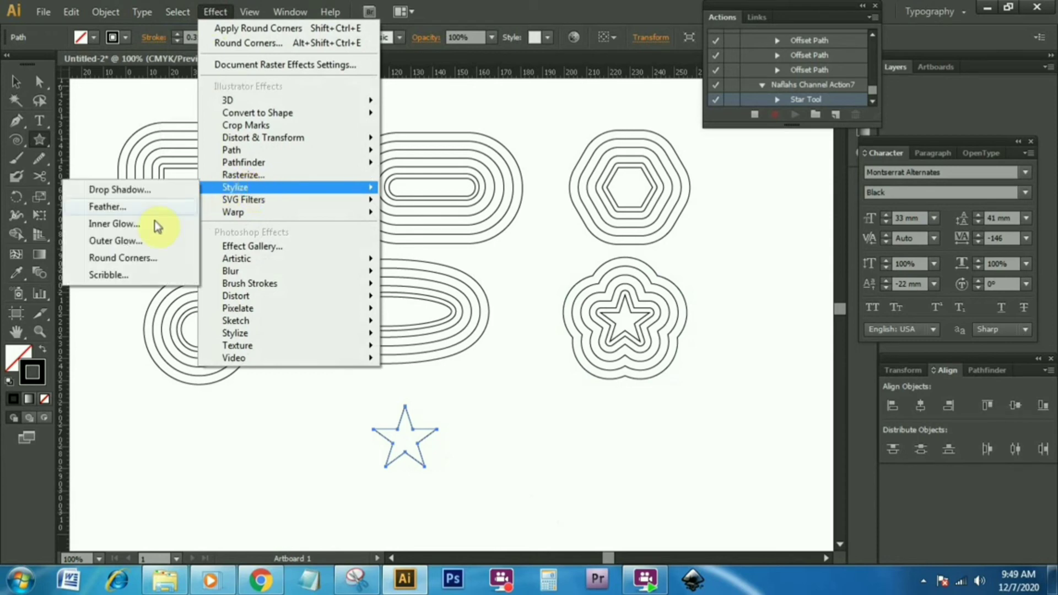
pyautogui.click(154, 259)
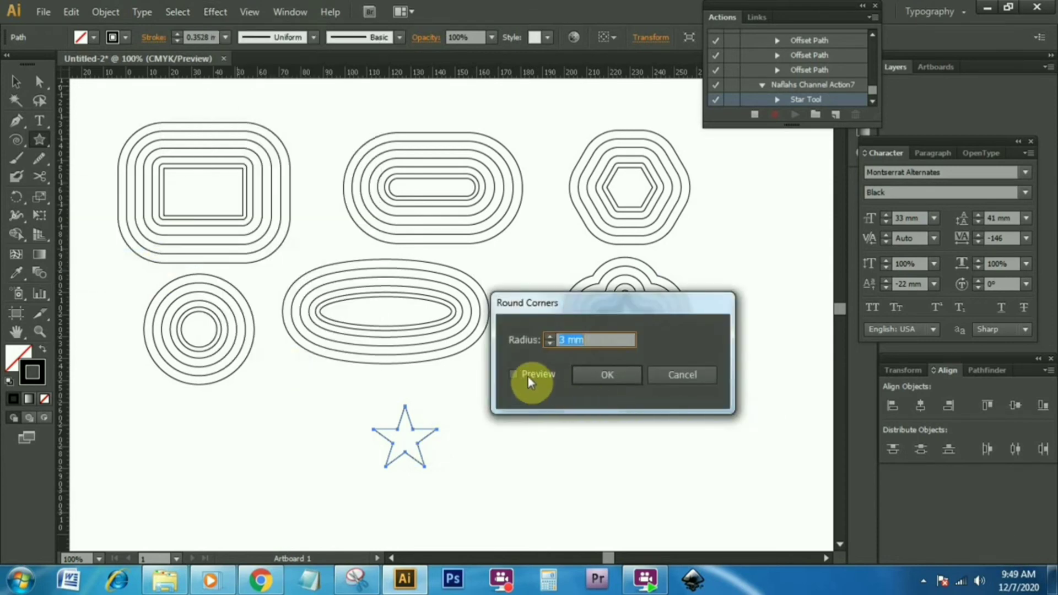
pyautogui.click(517, 373)
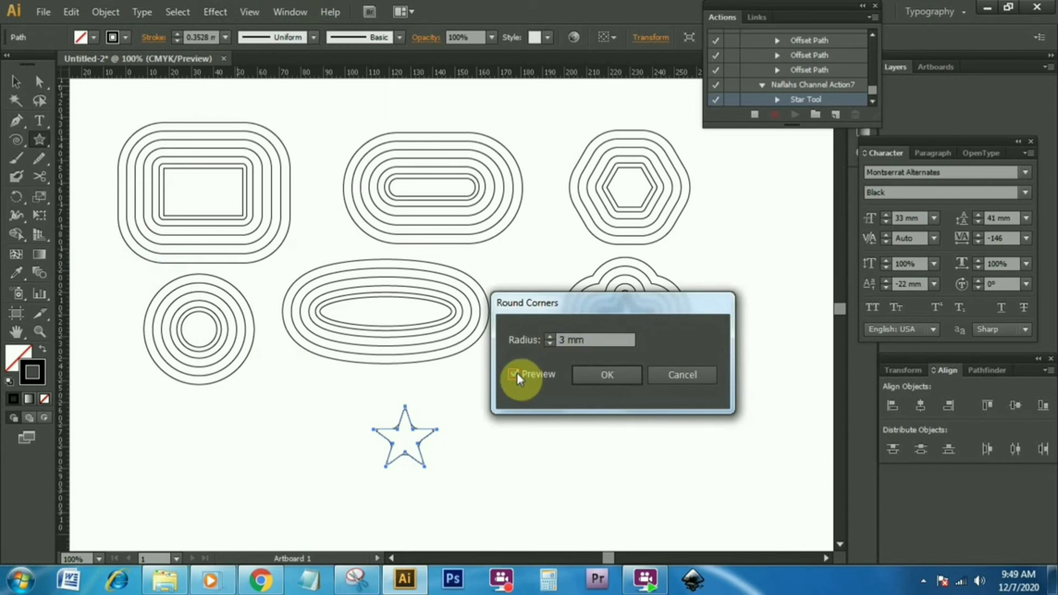
pyautogui.click(551, 336)
pyautogui.click(551, 336)
pyautogui.click(551, 336)
pyautogui.click(551, 336)
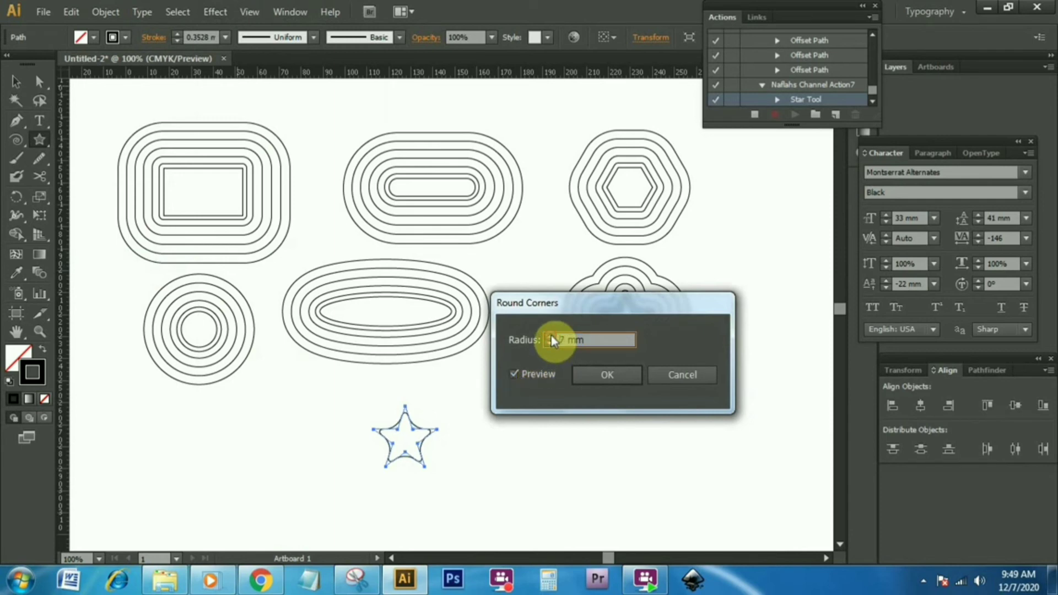
pyautogui.click(605, 376)
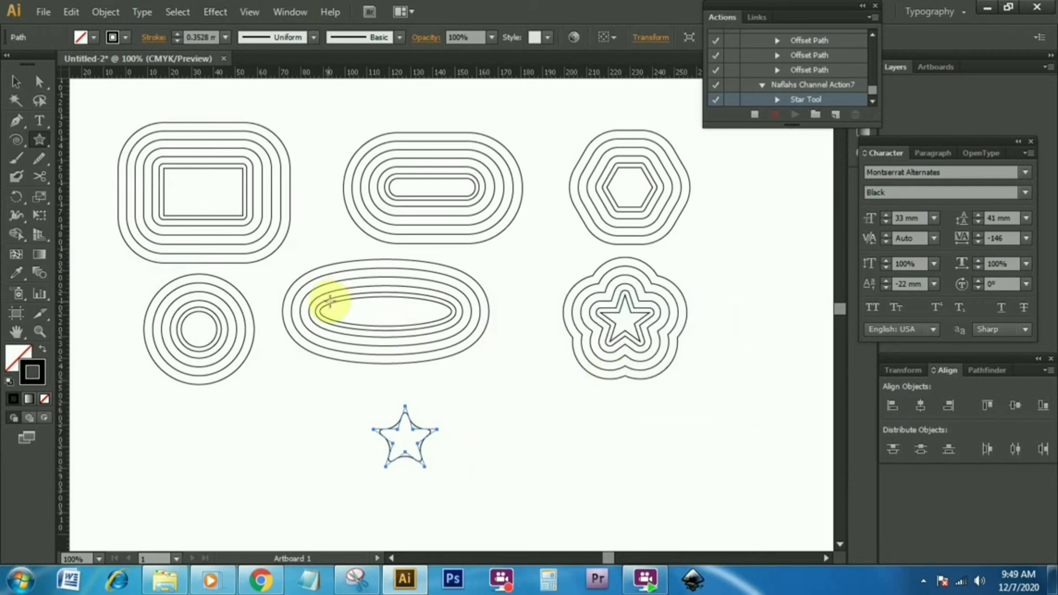
pyautogui.click(105, 14)
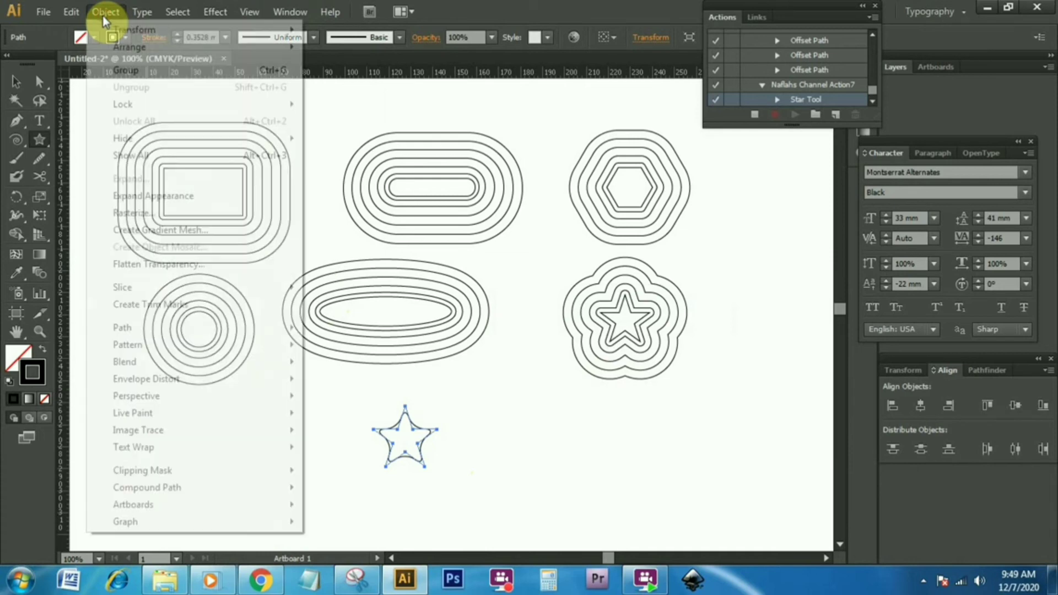
pyautogui.click(144, 197)
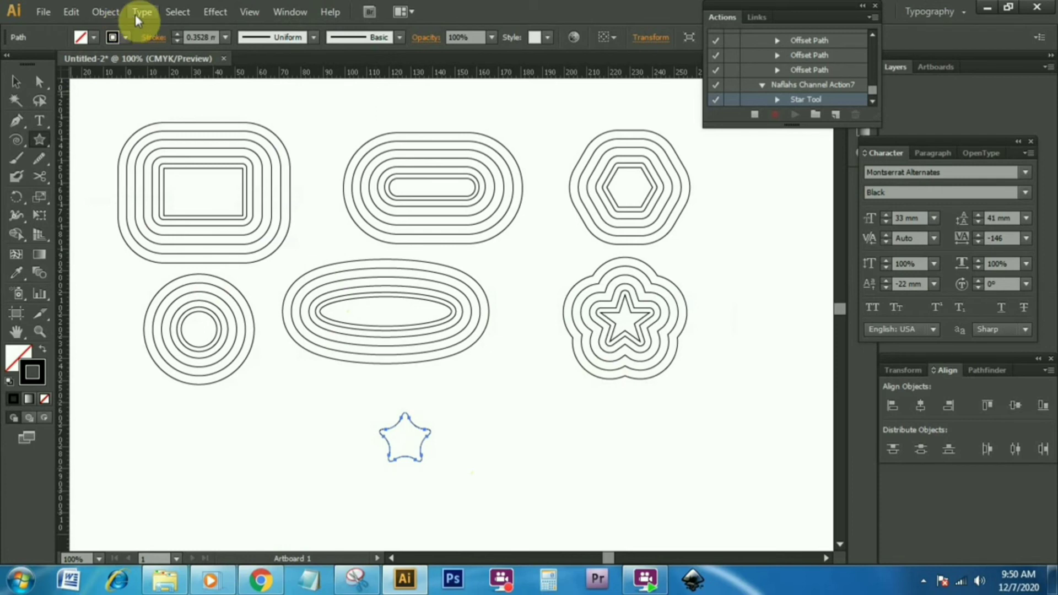
# Add a 2 mm offset path with round joins around the rounded star.
pyautogui.click(106, 13)
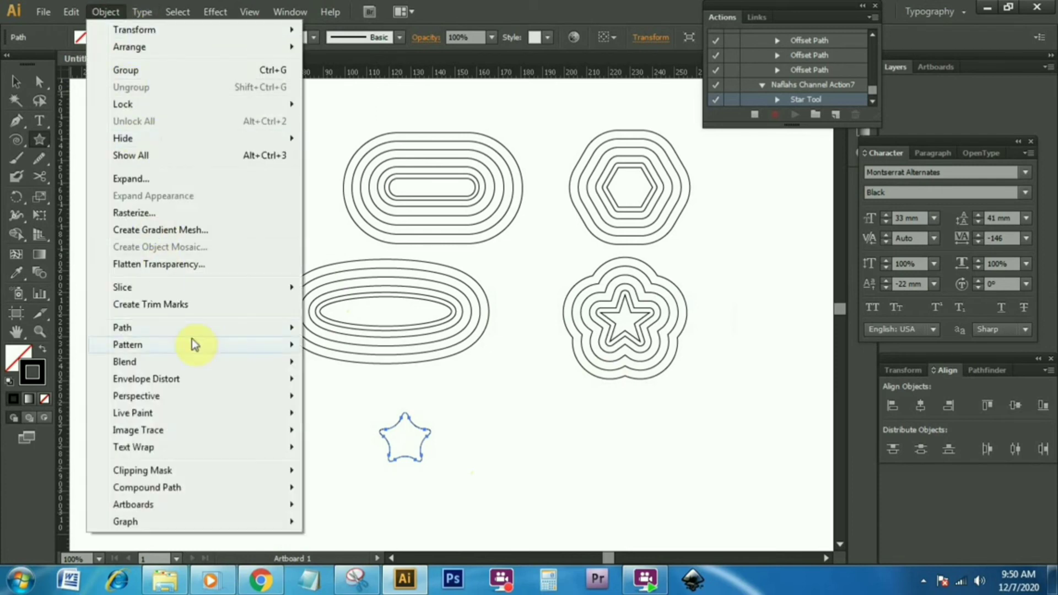
pyautogui.moveTo(194, 326)
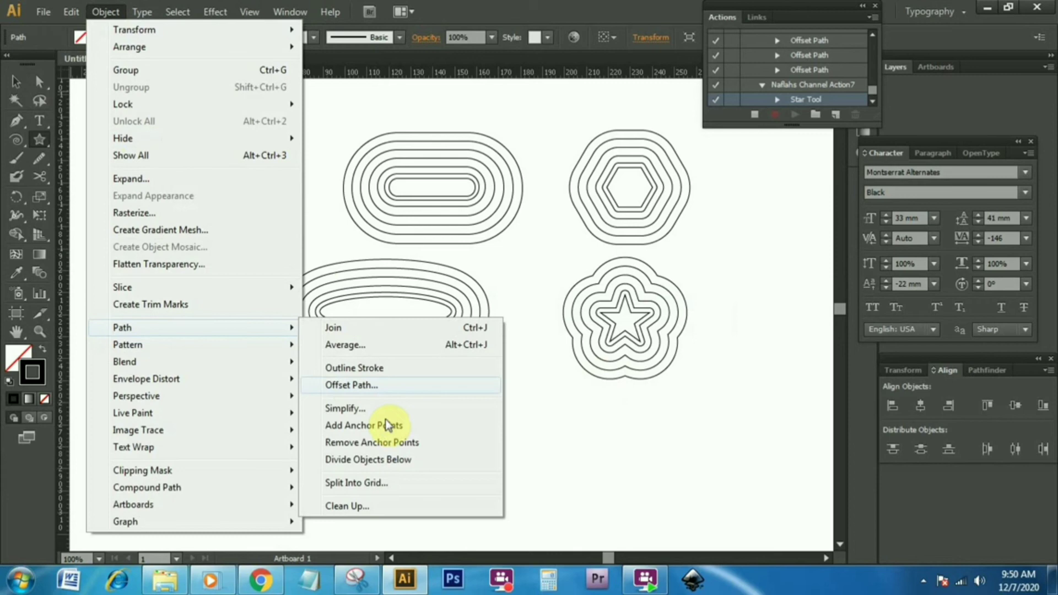
pyautogui.click(391, 388)
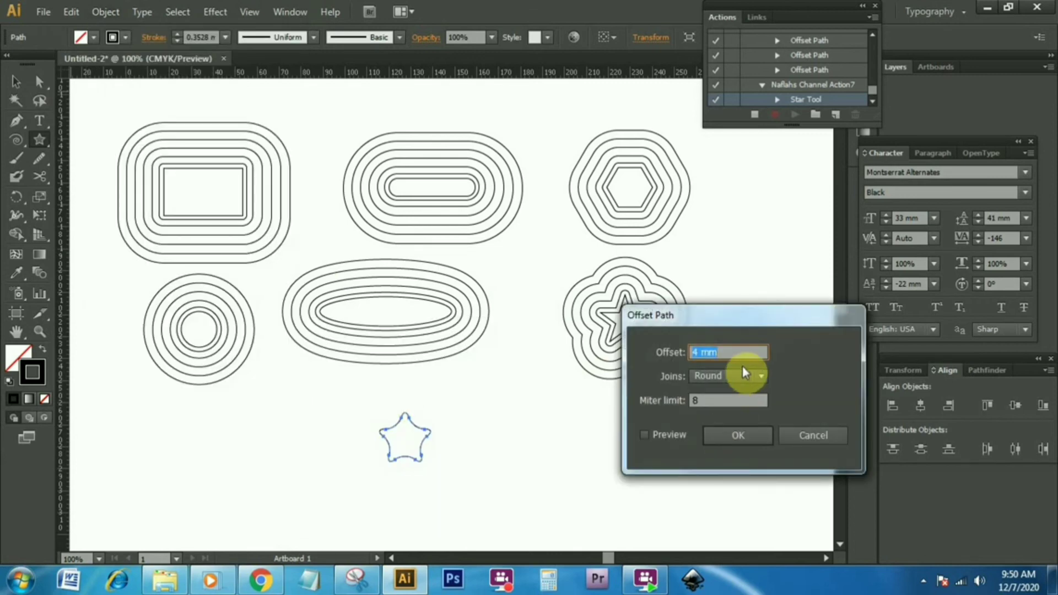
pyautogui.write('2')
pyautogui.click(749, 431)
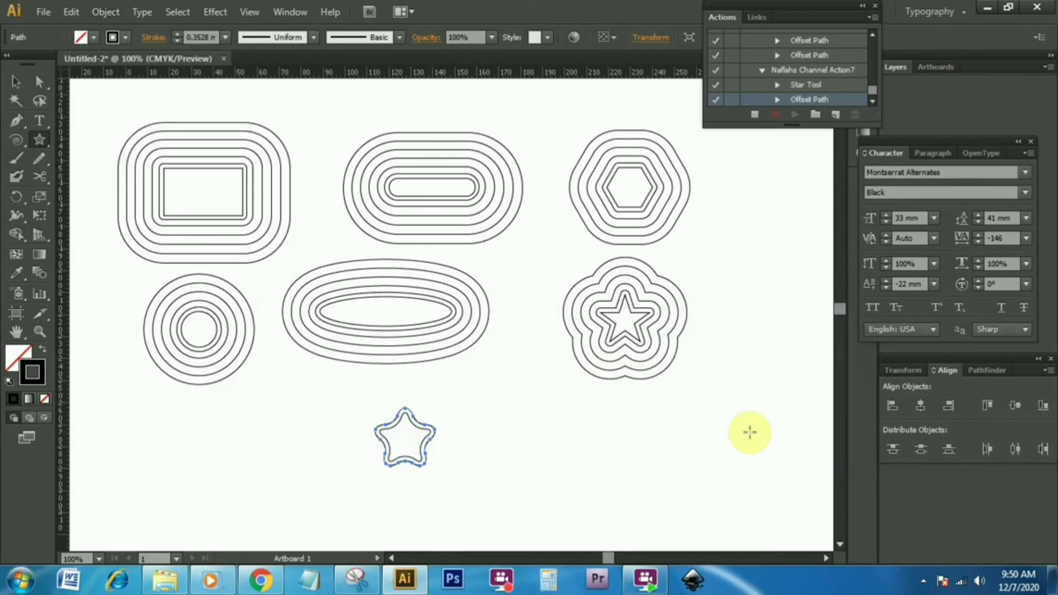
# Add a 3 mm offset path with round joins around the rounded star's outer outline.
pyautogui.click(106, 16)
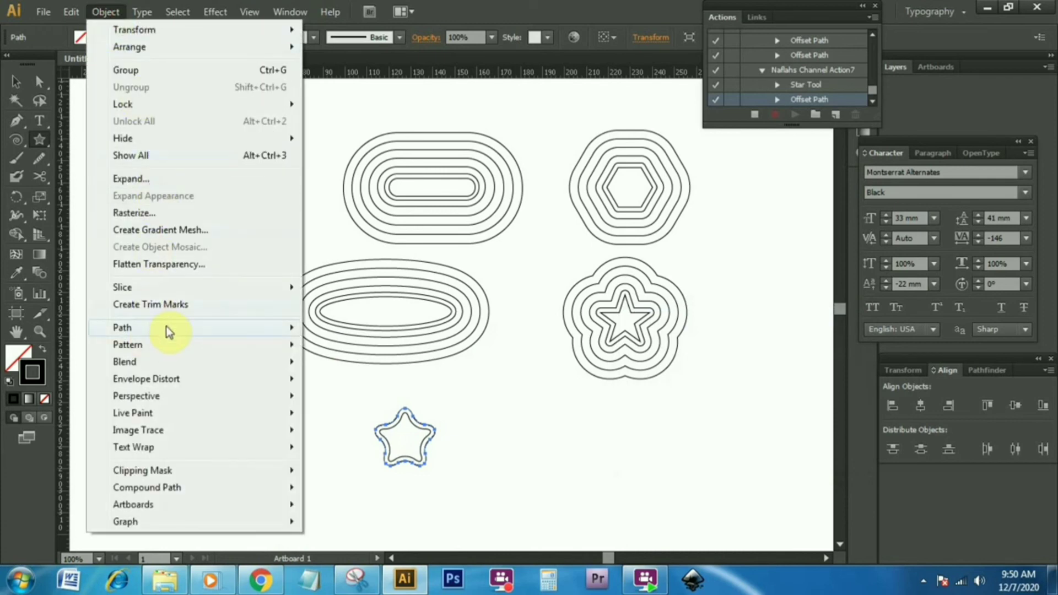
pyautogui.moveTo(188, 329)
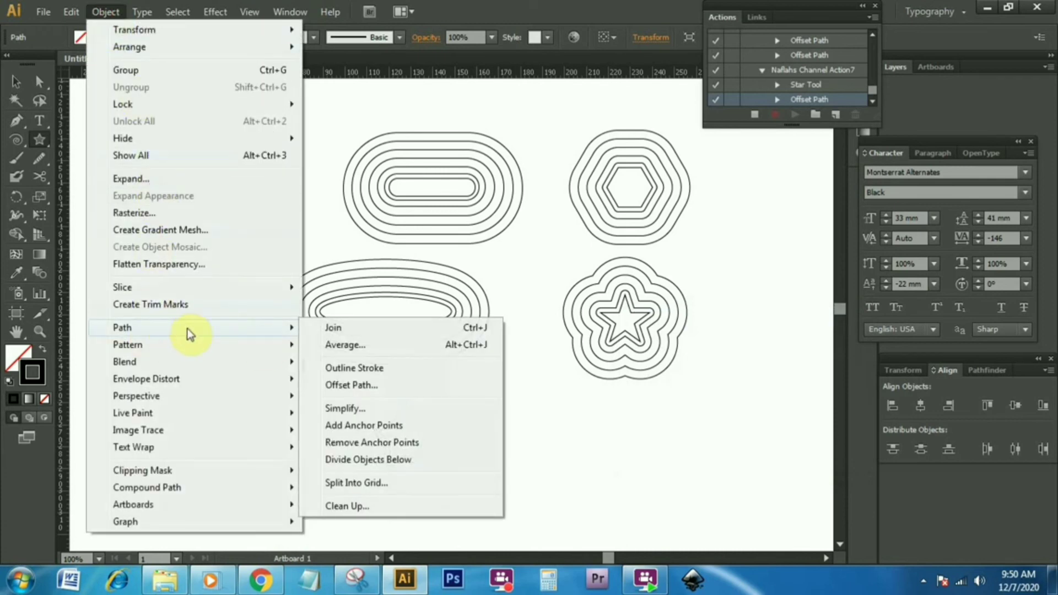
pyautogui.click(386, 388)
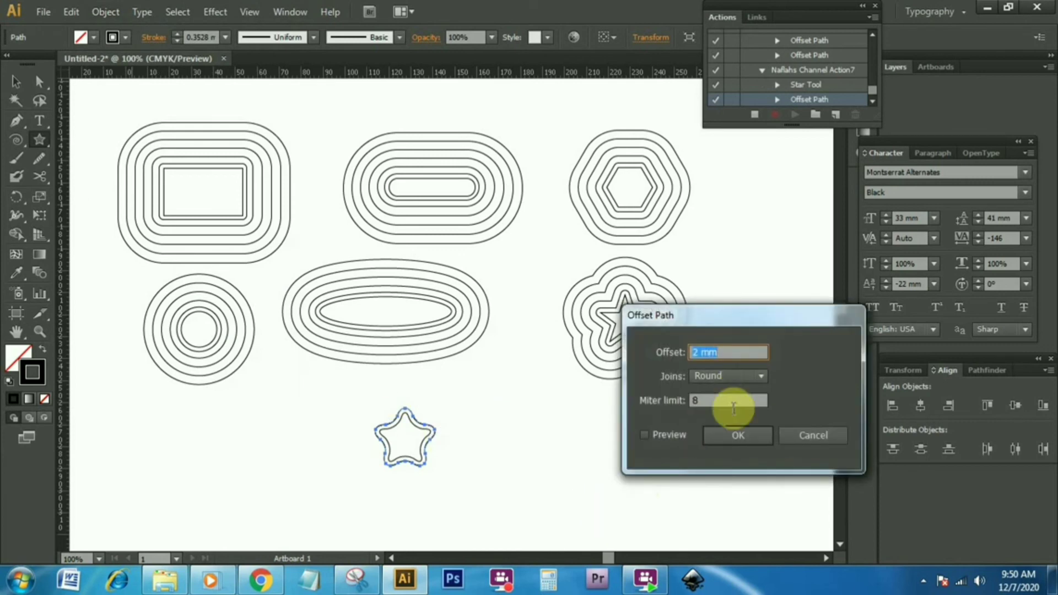
pyautogui.write('3')
pyautogui.click(738, 435)
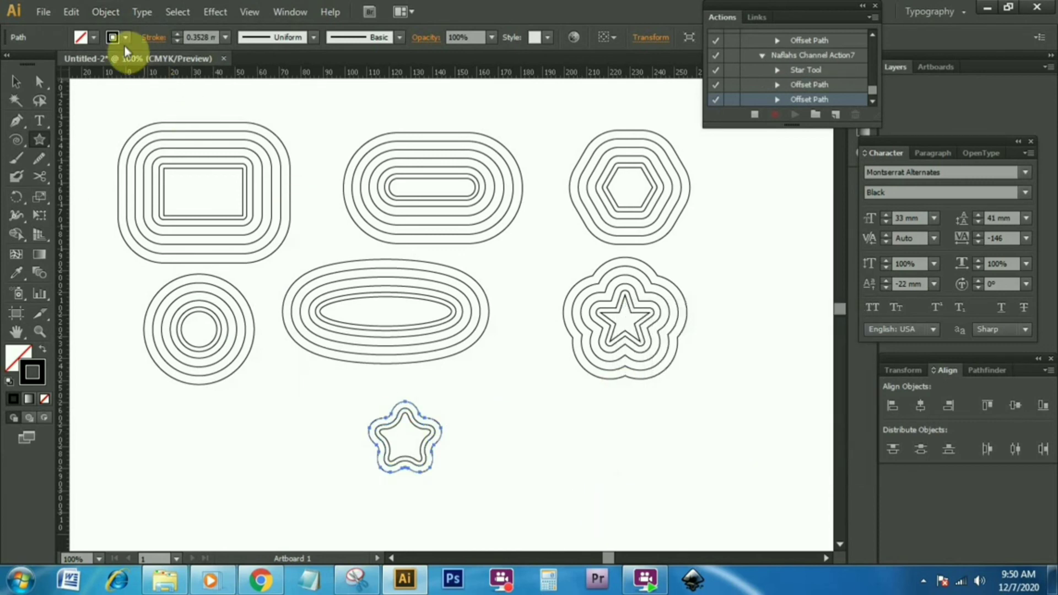
# Add a 4 mm offset path with round joins around the rounded star's outermost outline.
pyautogui.click(105, 12)
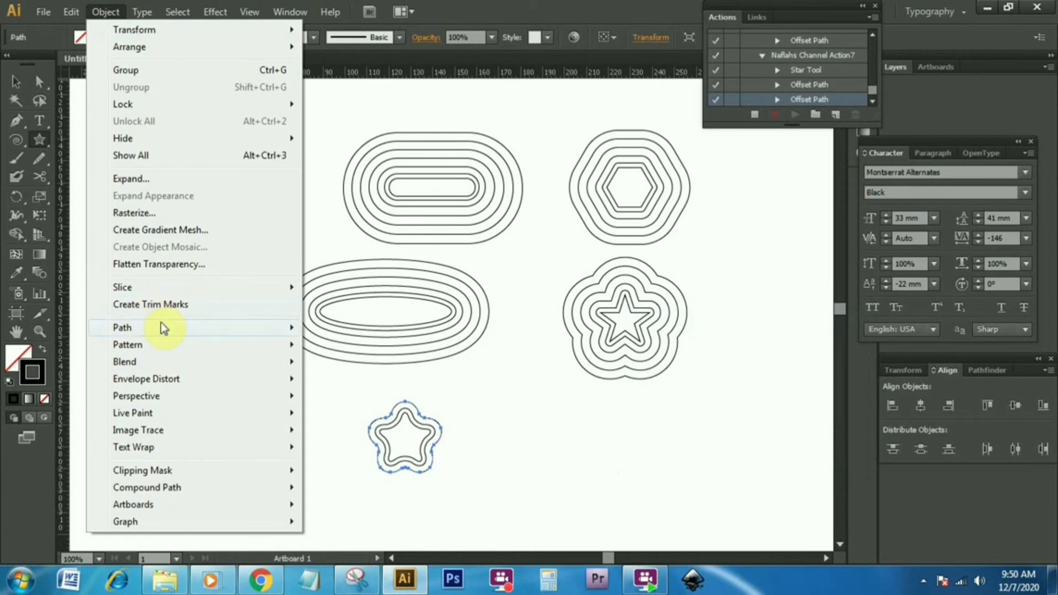
pyautogui.moveTo(174, 329)
pyautogui.click(375, 391)
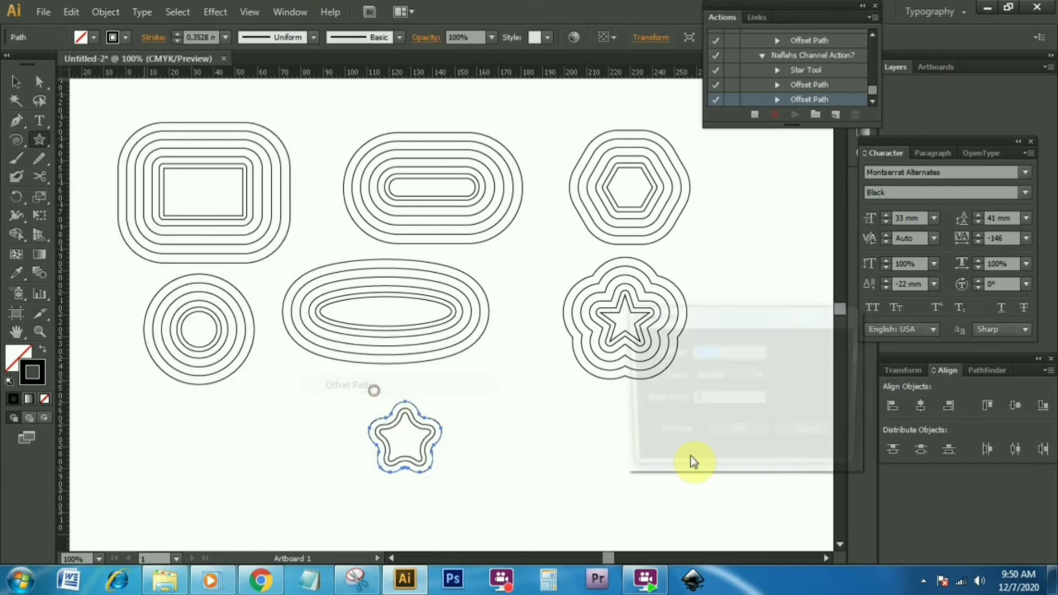
pyautogui.write('4')
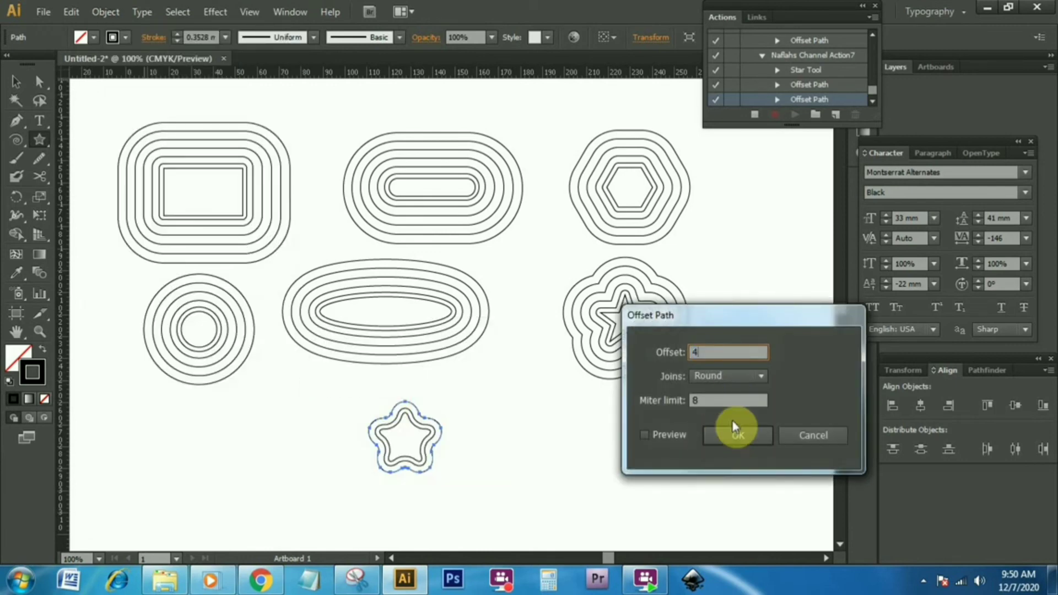
pyautogui.click(741, 438)
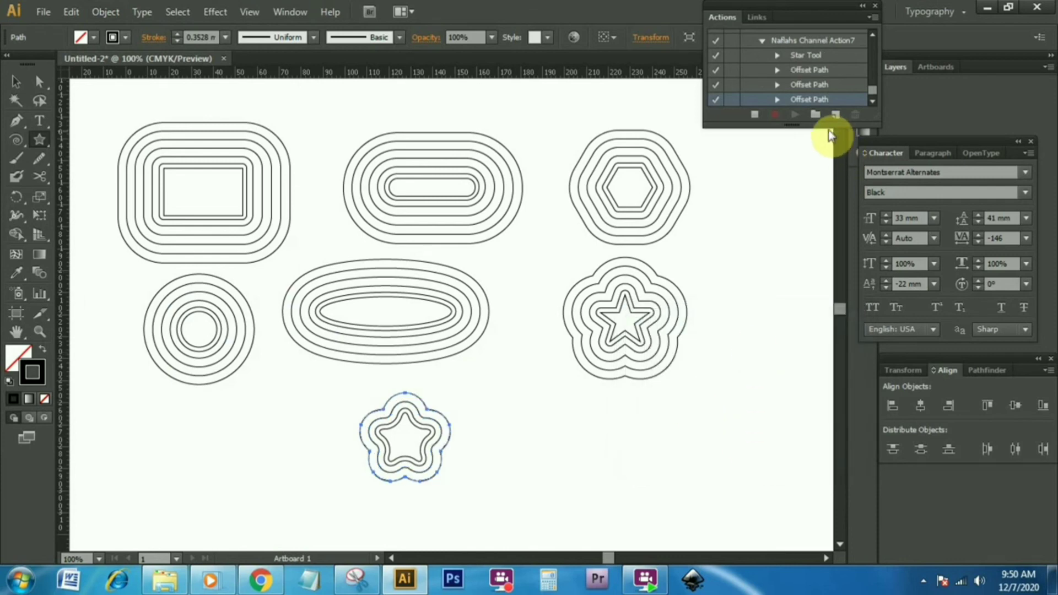
# Stop recording the action and deselect the rounded star's outermost outline.
pyautogui.click(754, 114)
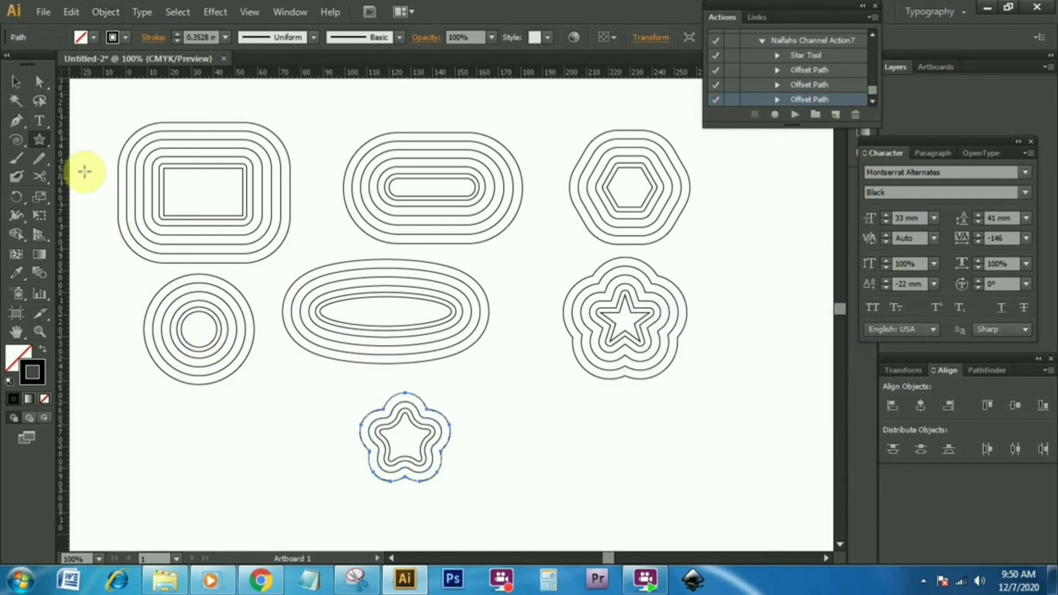
pyautogui.click(16, 83)
pyautogui.click(349, 436)
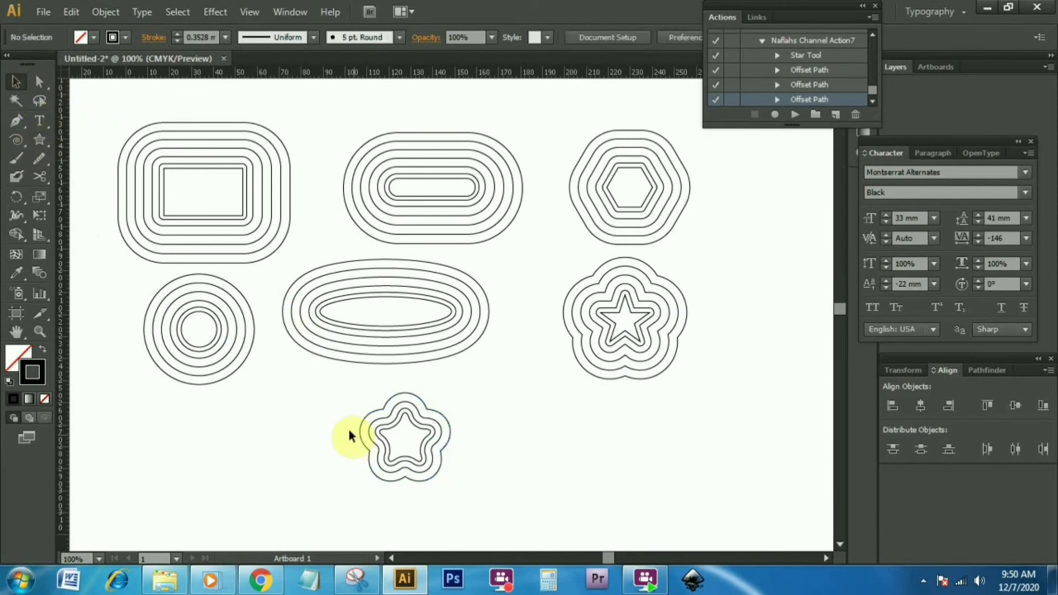
# Delete the rounded star group and play Naflahs Channel Action7 to redraw the star with its three offset outlines.
pyautogui.moveTo(331, 406); pyautogui.dragTo(477, 497)
pyautogui.press('Delete')
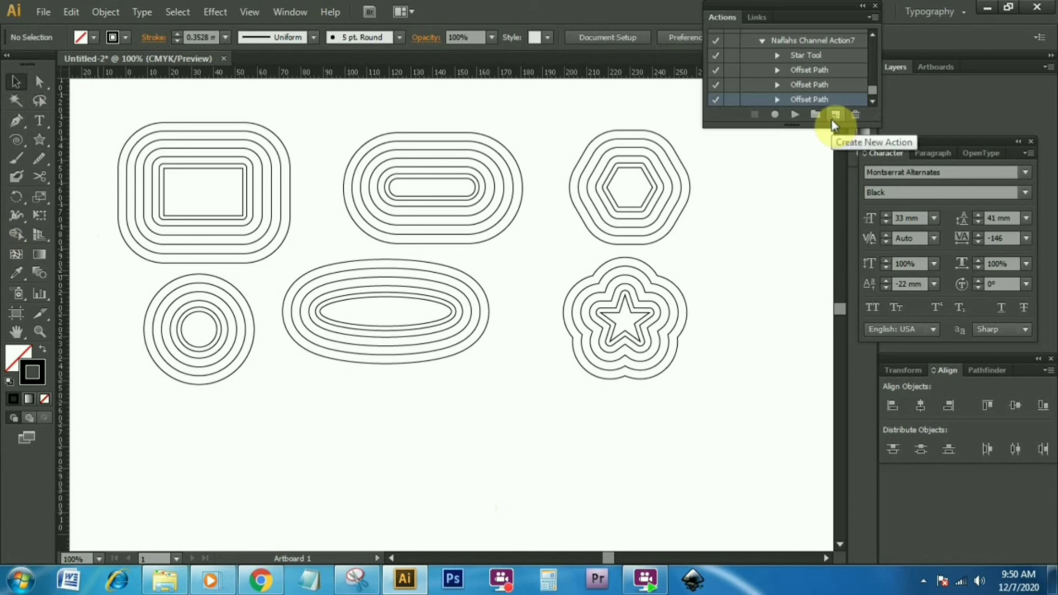
pyautogui.click(824, 44)
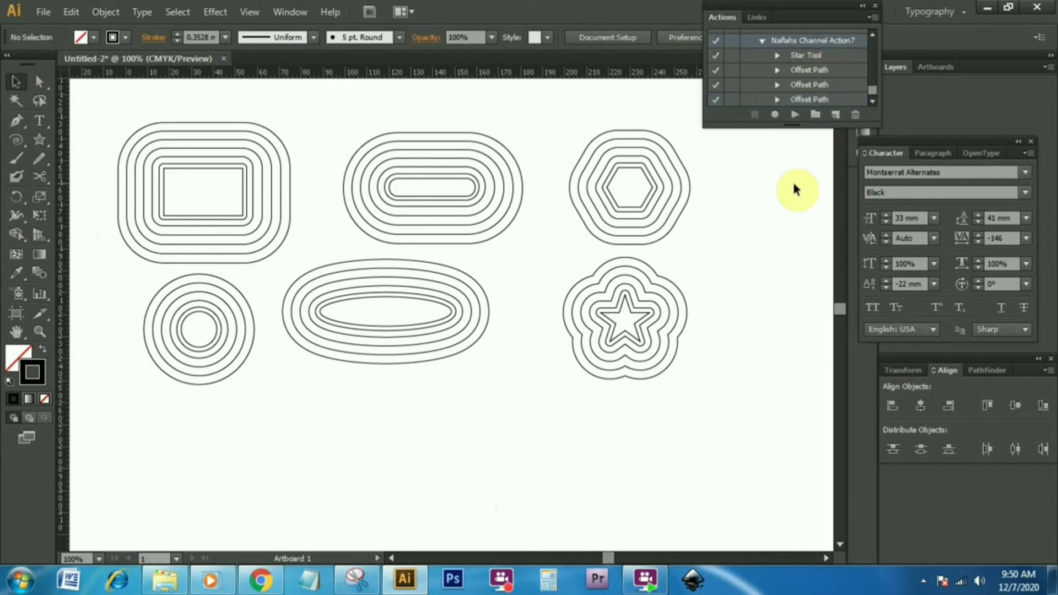
pyautogui.click(795, 114)
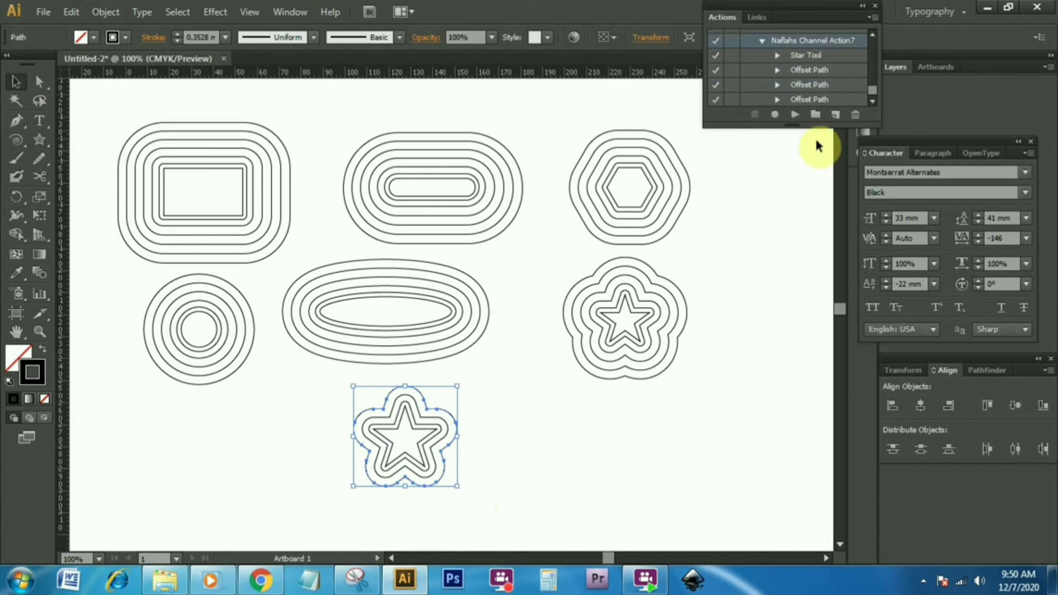
# Replay only the final Offset Path step of Action7 on the star's outermost outline and deselect the result.
pyautogui.click(829, 99)
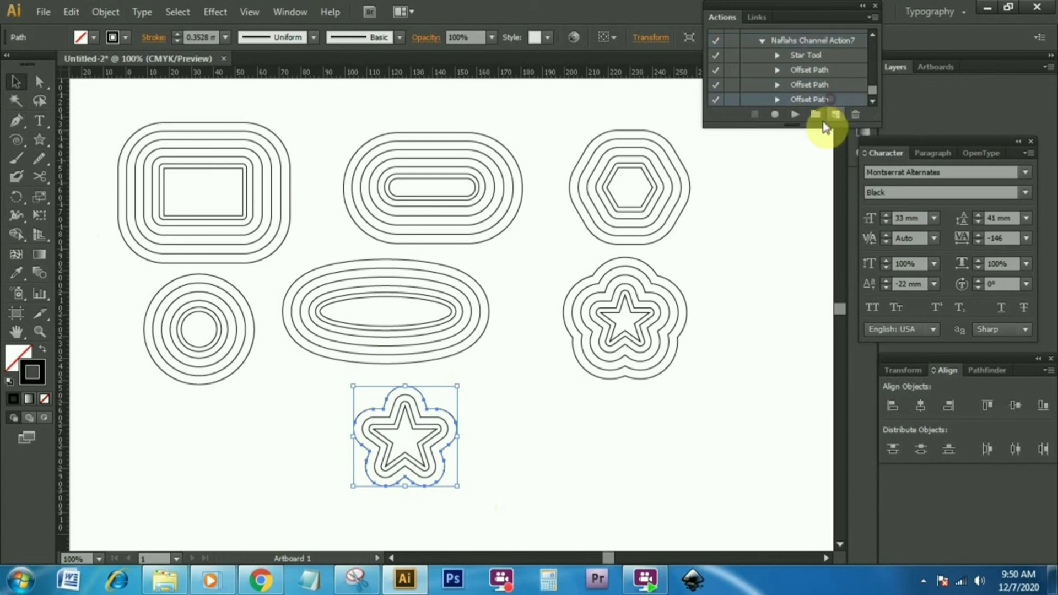
pyautogui.click(794, 114)
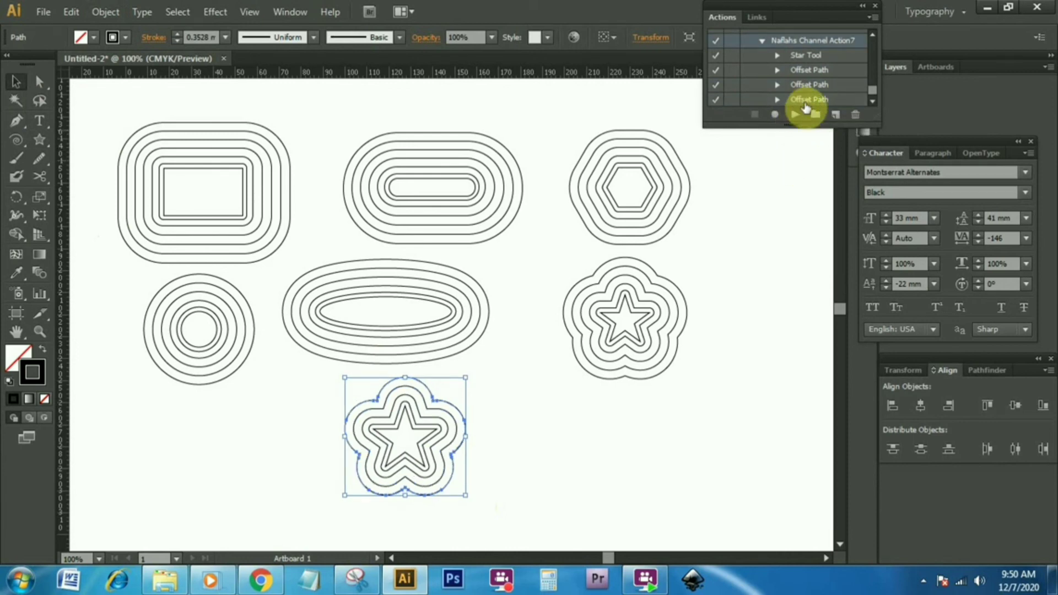
pyautogui.click(808, 192)
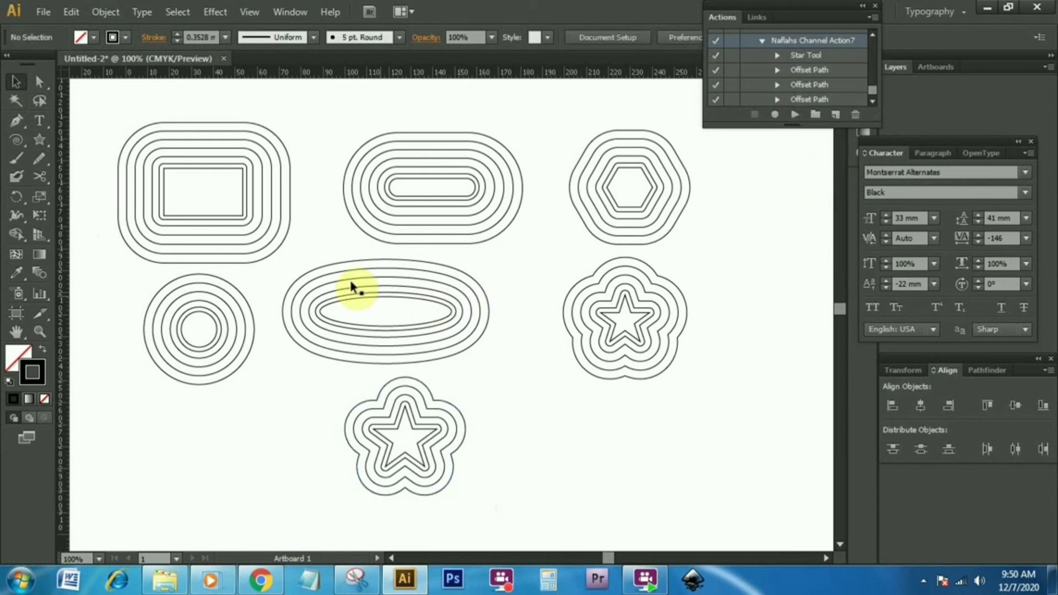
# Clear all artwork from the artboard and play Naflahs Channel Action1 to draw the rectangle with its offset outlines.
pyautogui.hotkey('ctrl', 'a')
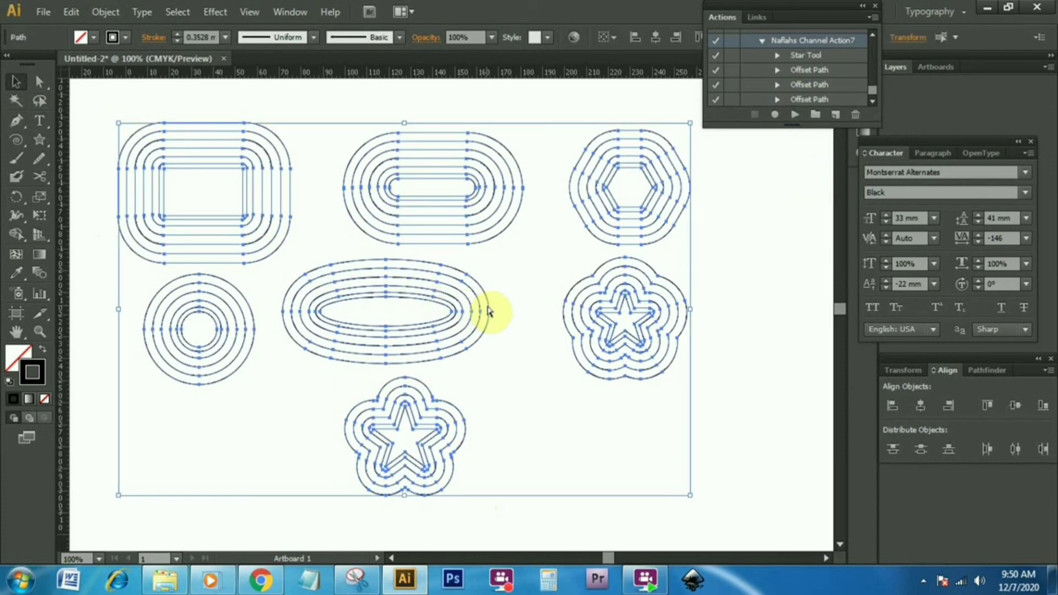
pyautogui.press('Delete')
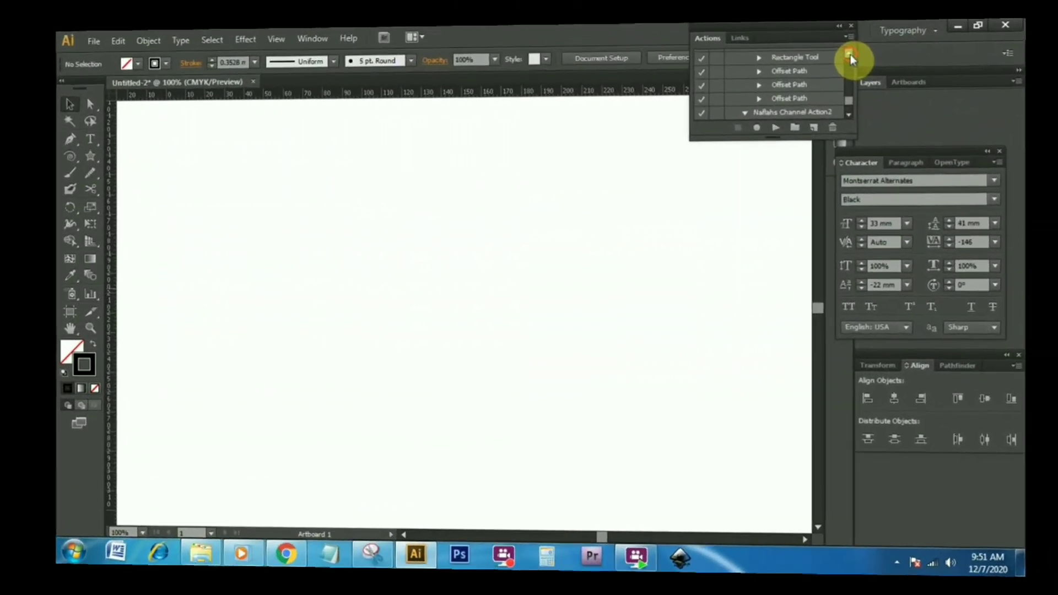
pyautogui.click(849, 53)
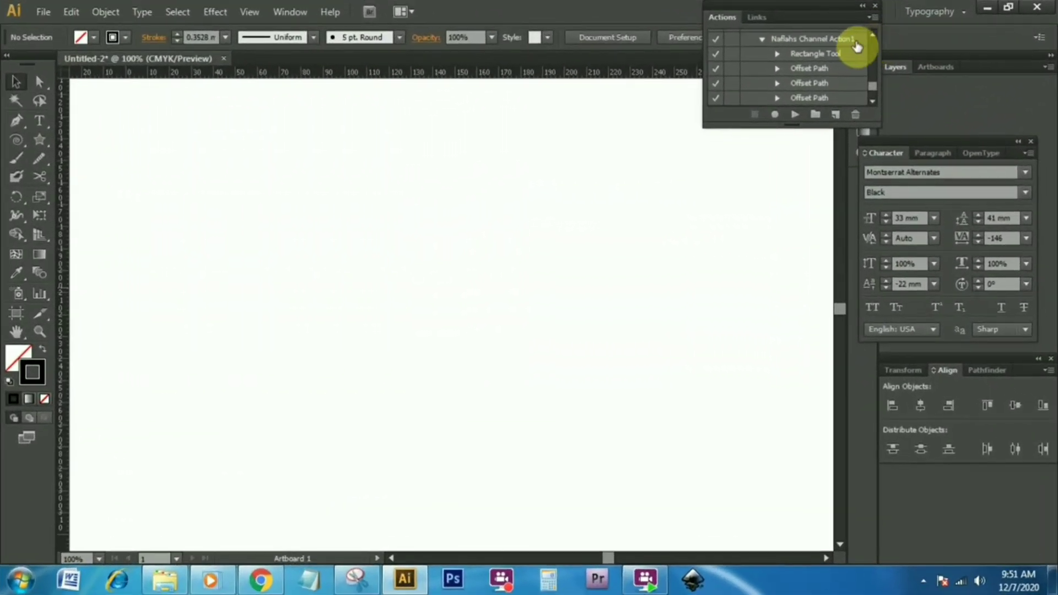
pyautogui.click(796, 115)
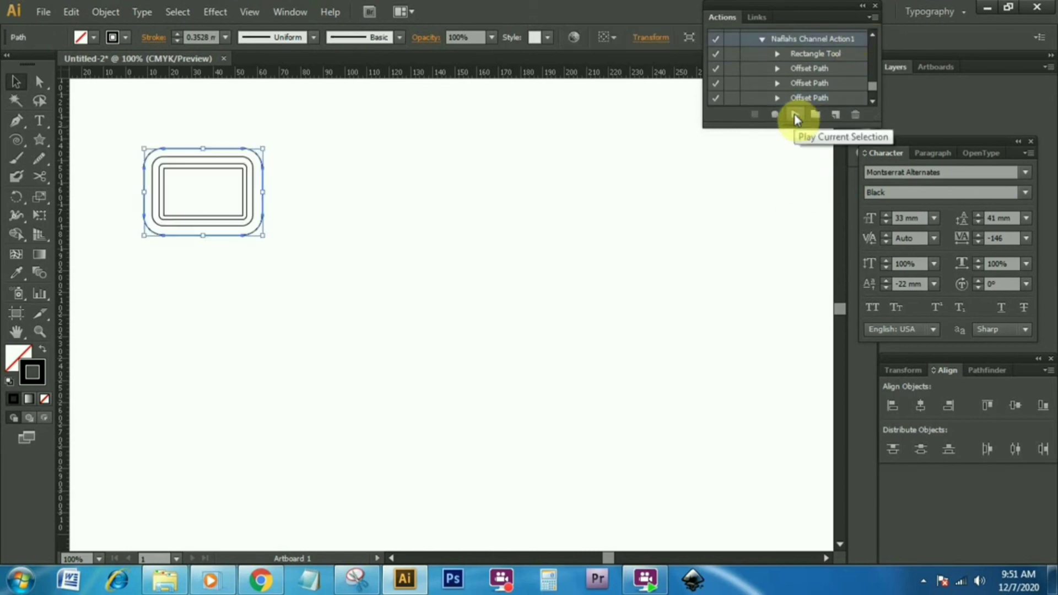
# Play Naflahs Channel Action2 to draw the rounded rectangle with its offset outlines.
pyautogui.click(871, 99)
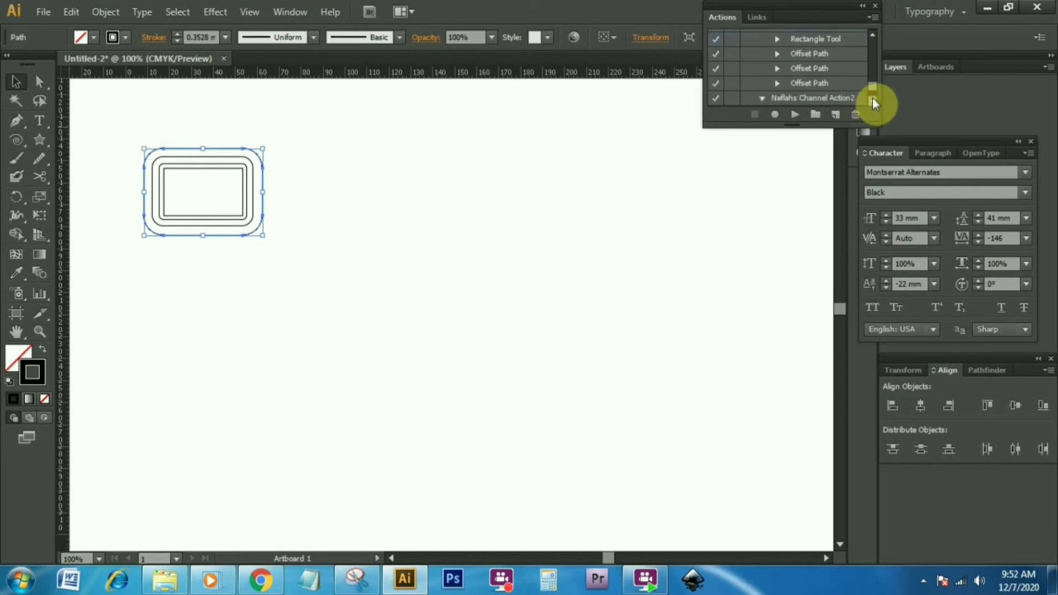
pyautogui.click(872, 98)
pyautogui.click(817, 84)
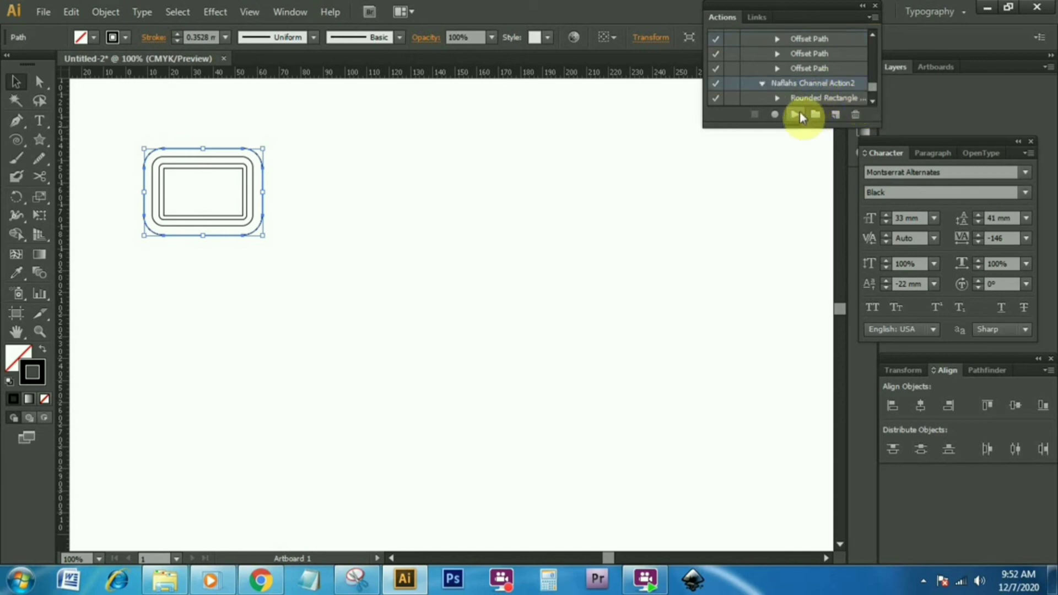
pyautogui.click(799, 113)
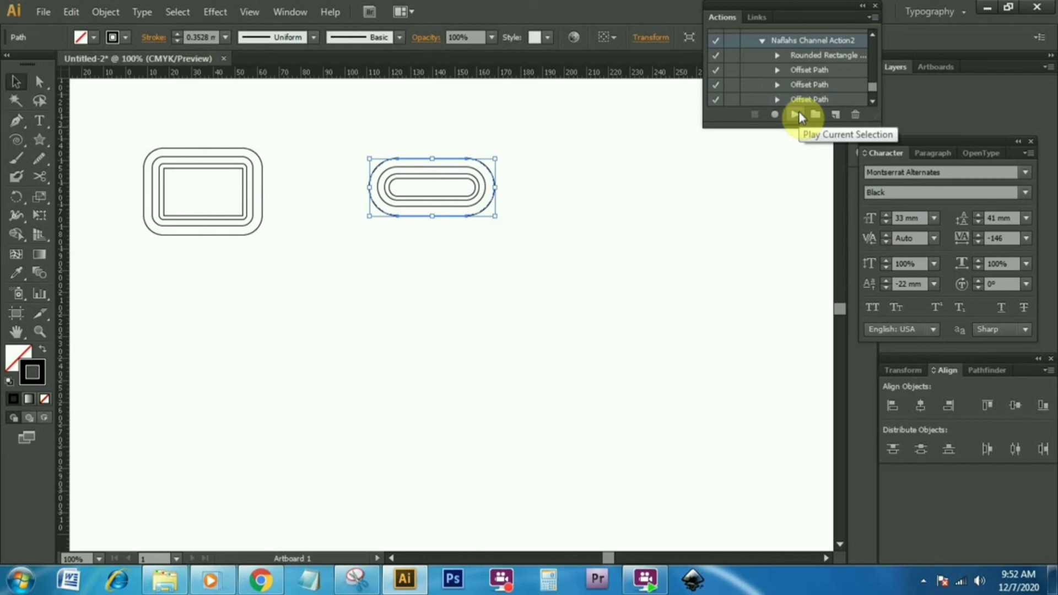
# Play Naflahs Channel Action3 to draw the circle with its offset outlines.
pyautogui.click(872, 100)
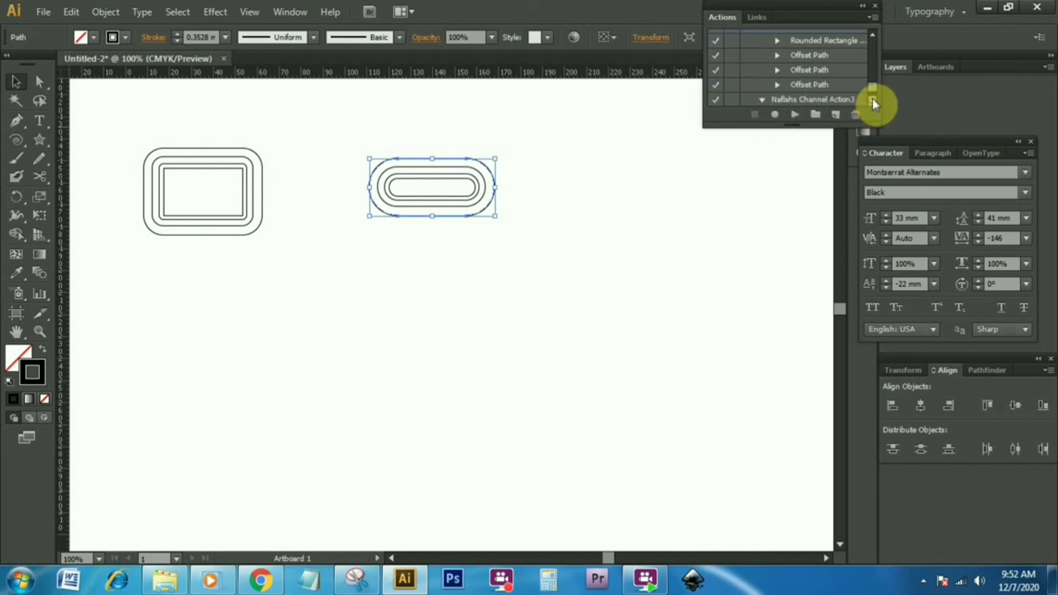
pyautogui.click(872, 101)
pyautogui.click(824, 86)
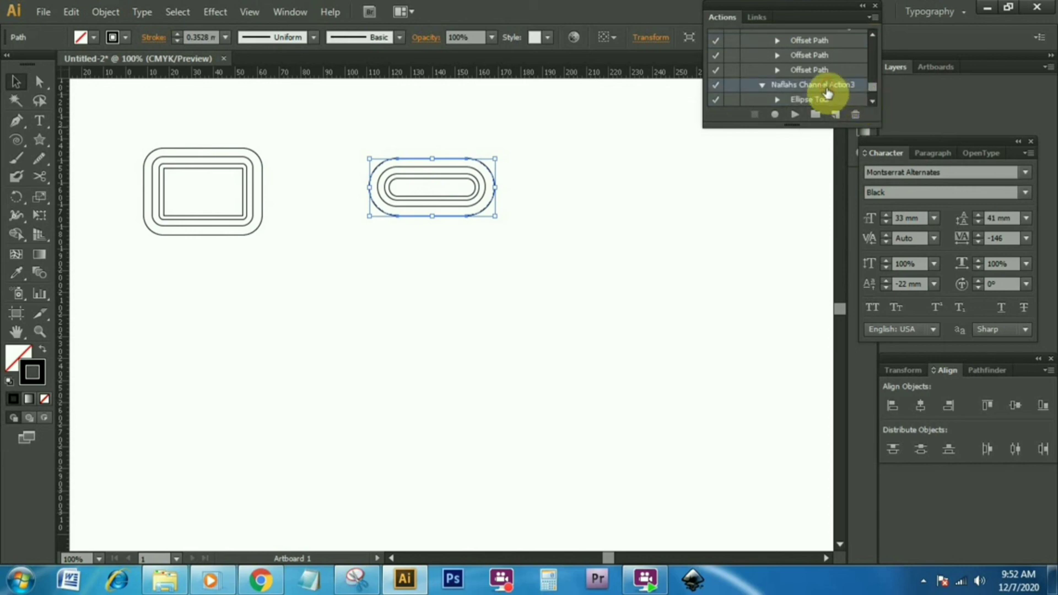
pyautogui.click(796, 114)
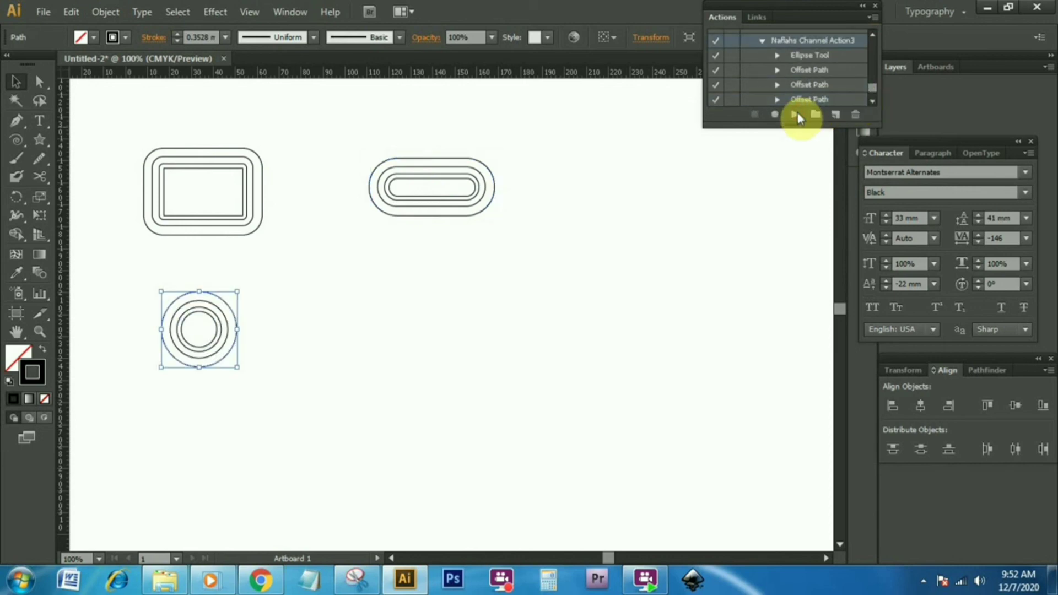
# Play Naflahs Channel Action4 and Naflahs Channel Action 5 to draw the wide ellipse and the hexagon with their offset outlines.
pyautogui.click(872, 102)
pyautogui.click(873, 102)
pyautogui.click(846, 87)
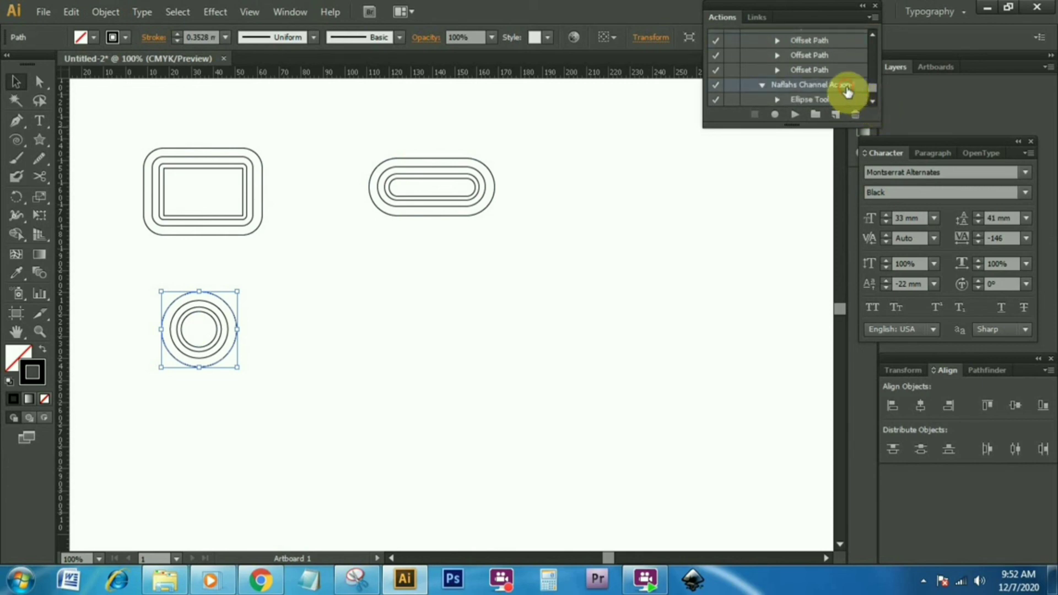
pyautogui.click(796, 114)
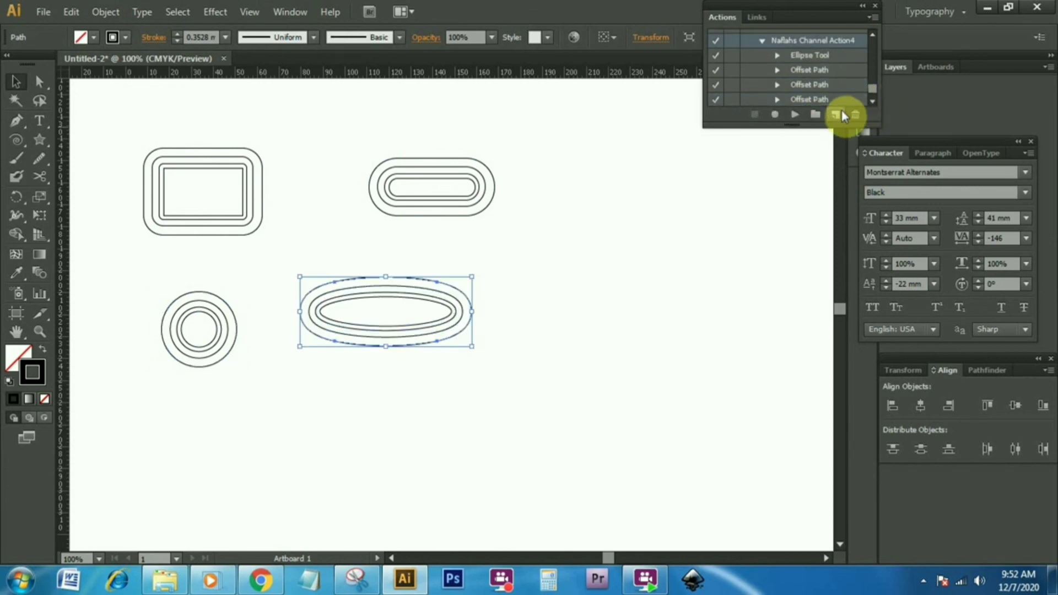
pyautogui.click(871, 101)
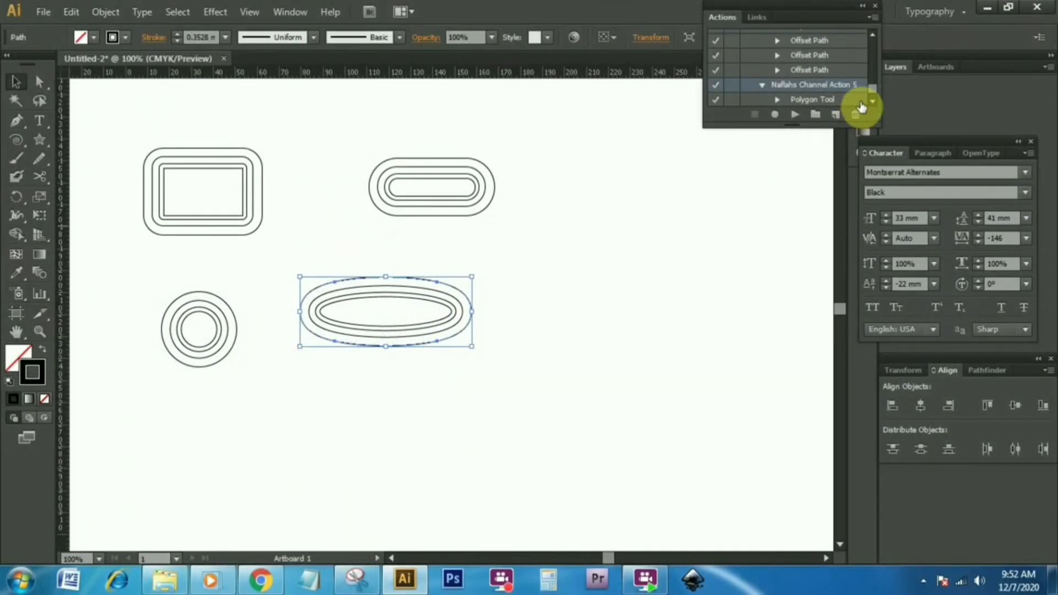
pyautogui.click(797, 114)
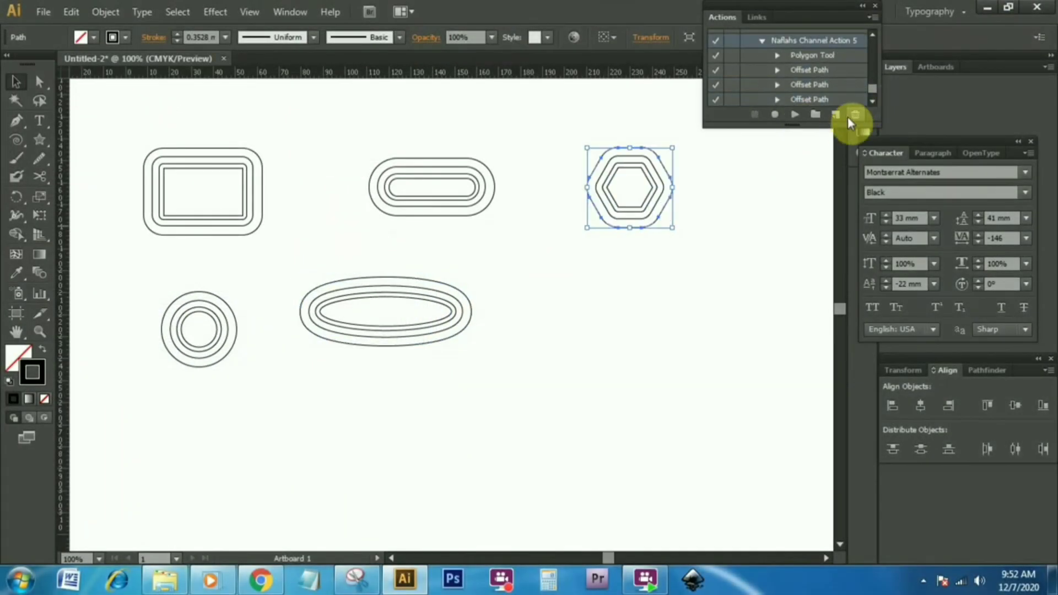
# Play Naflahs Channel Action6 to draw the small star with its offset outlines.
pyautogui.click(873, 100)
pyautogui.click(874, 101)
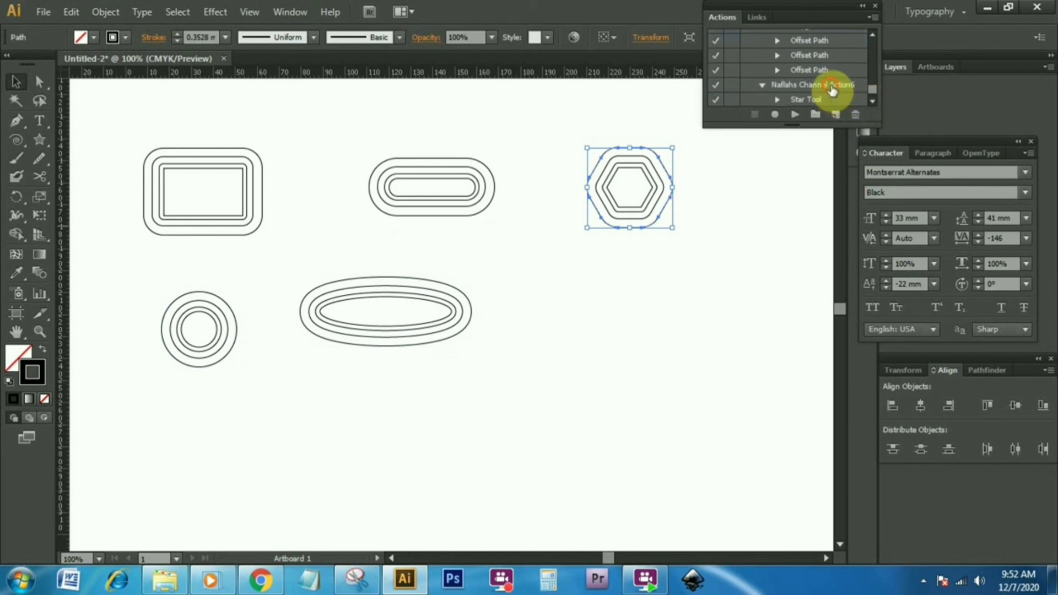
pyautogui.click(832, 85)
pyautogui.click(796, 114)
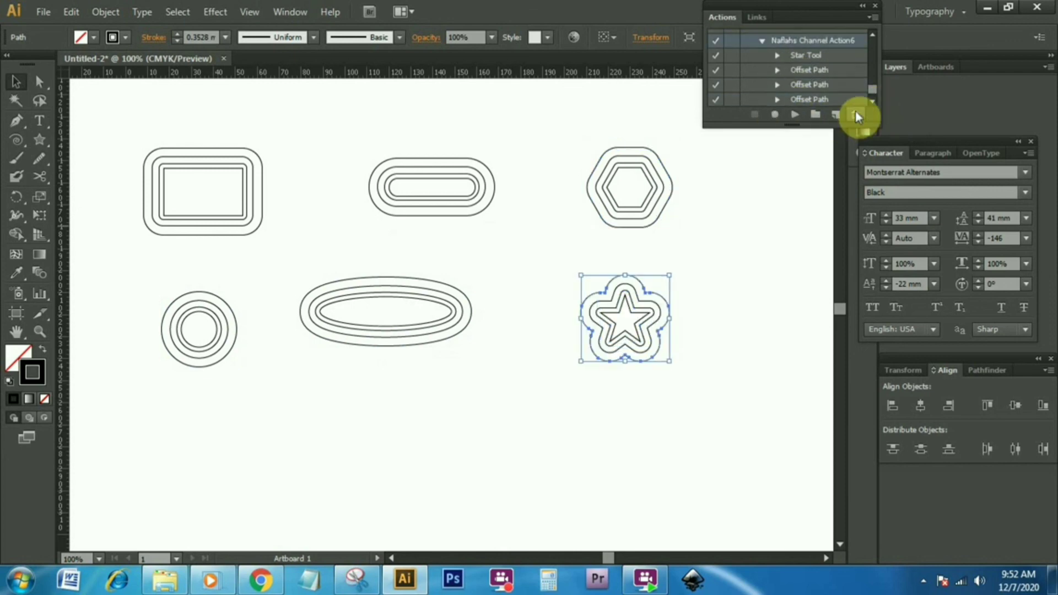
# Play Naflahs Channel Action7 to draw the larger star with its offset outlines below the ellipse.
pyautogui.click(874, 101)
pyautogui.click(874, 101)
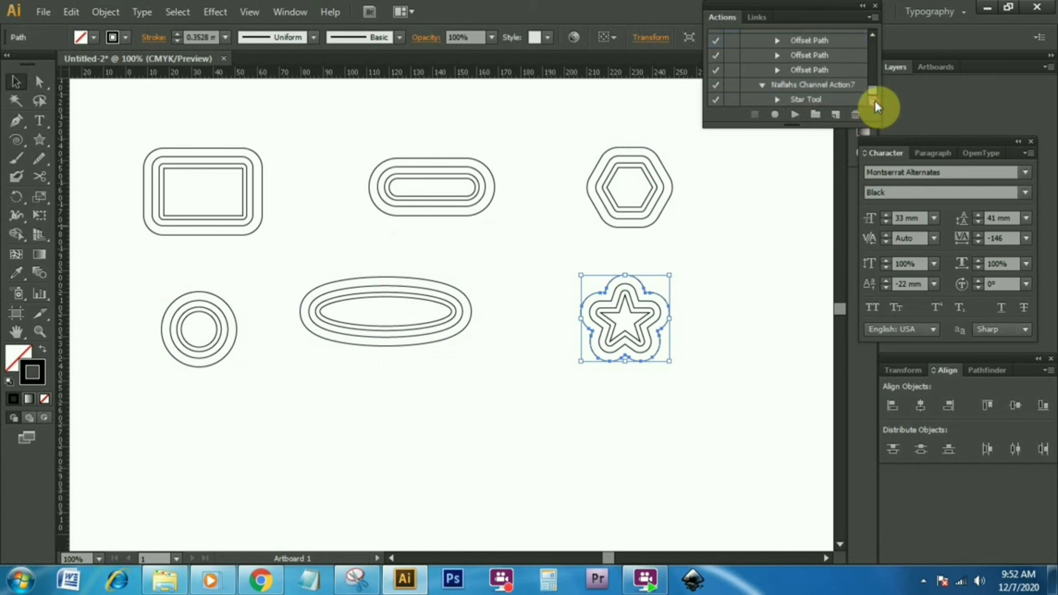
pyautogui.click(832, 87)
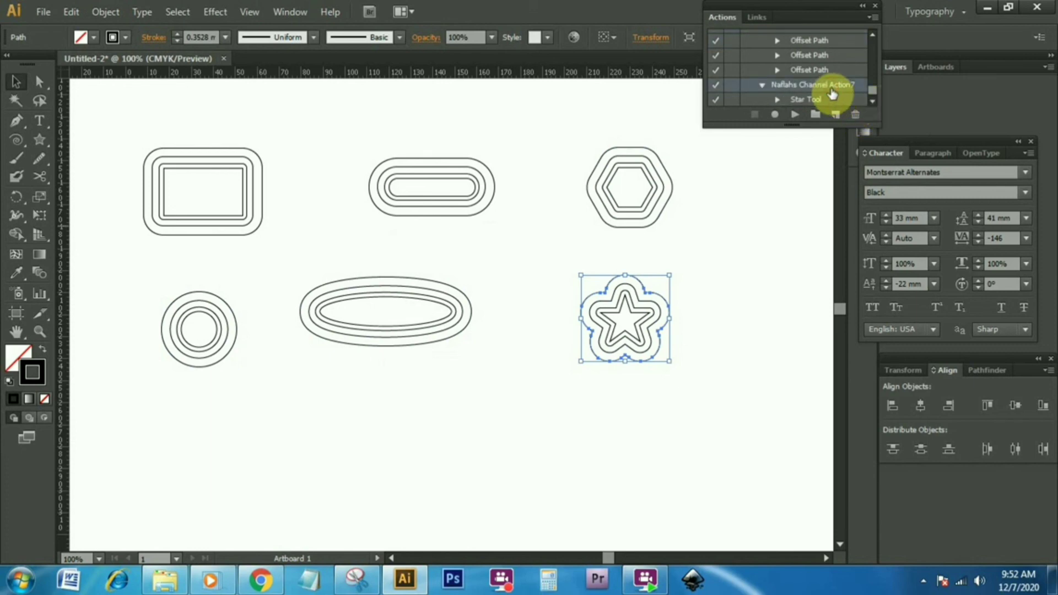
pyautogui.click(795, 114)
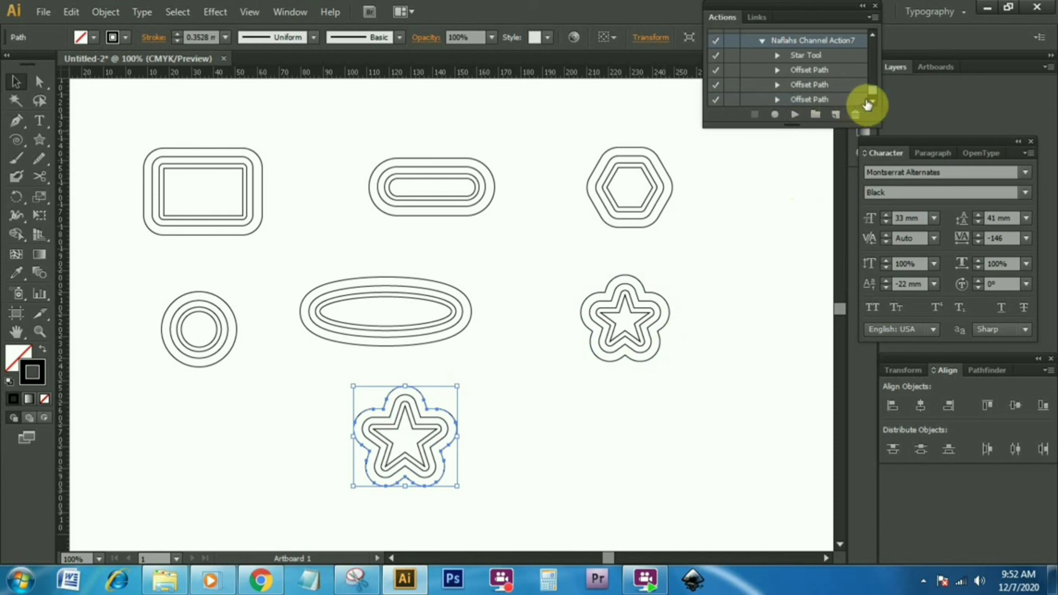
# Add two more outlines around the larger star by replaying Action7's final Offset Path step, and deselect the star.
pyautogui.click(832, 100)
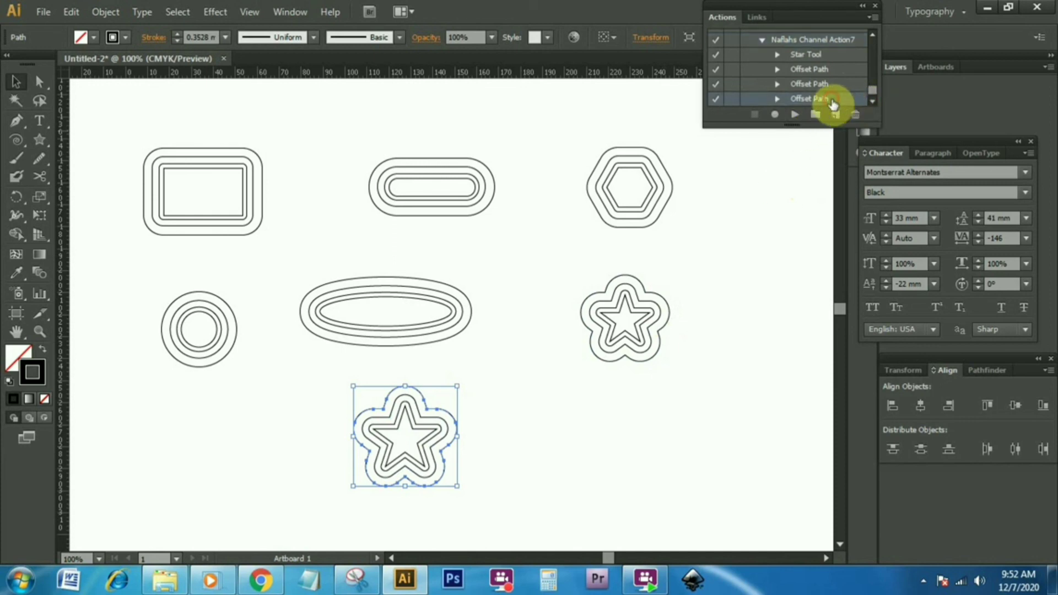
pyautogui.click(796, 116)
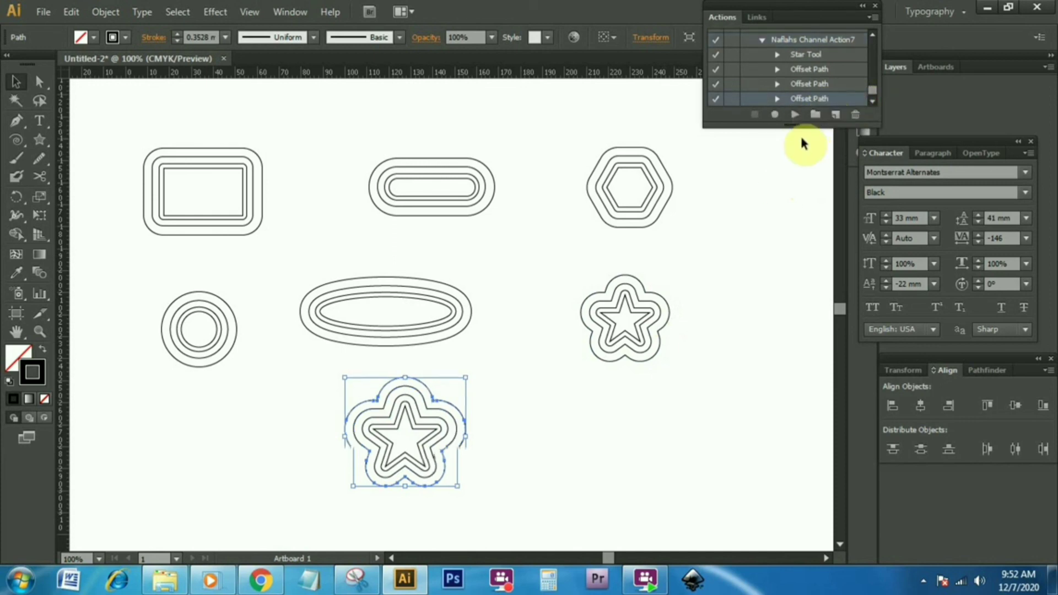
pyautogui.click(763, 221)
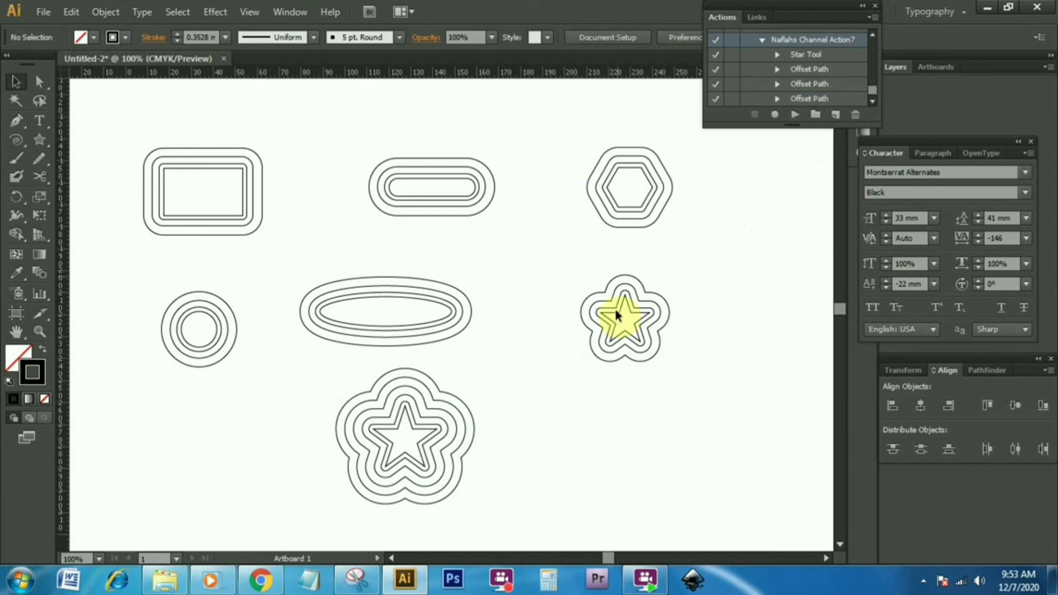
# Examine the offset outlines of the rectangle, rounded rectangle, circle, ellipse and stars up close.
pyautogui.scroll(1, 528, 303)
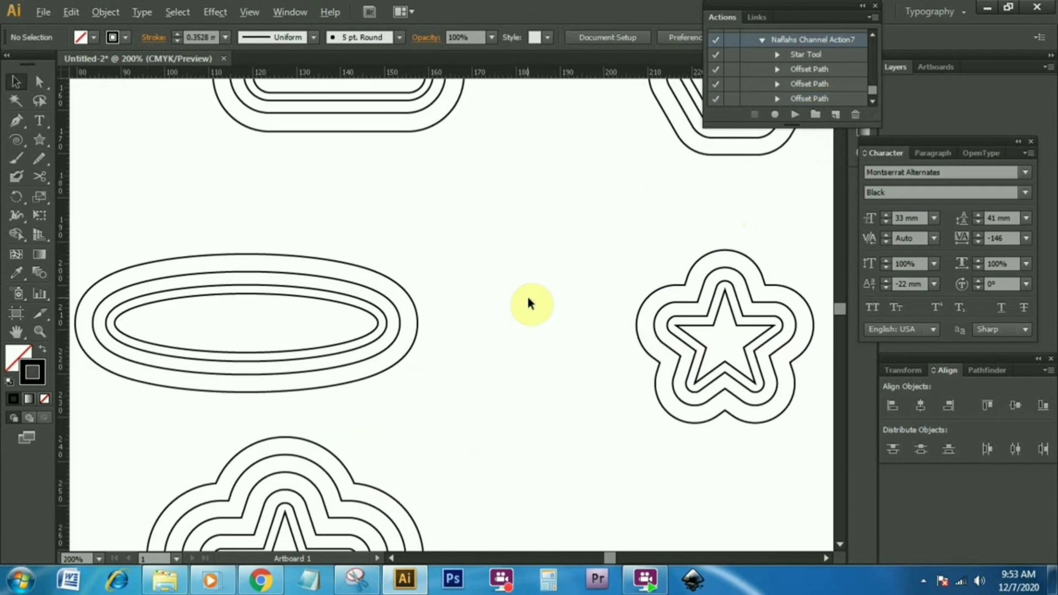
pyautogui.scroll(1, 528, 303)
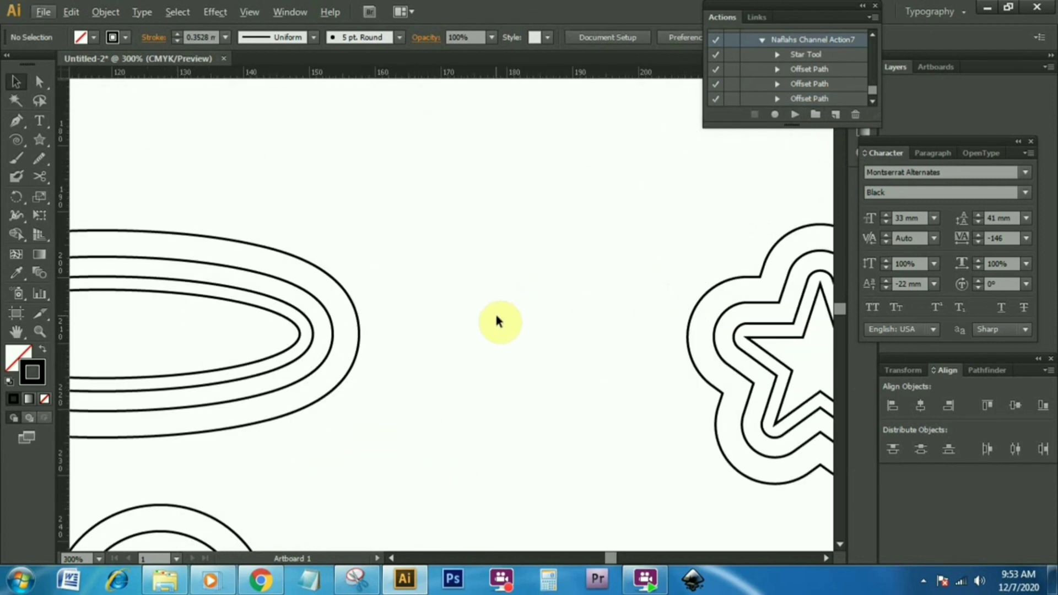
pyautogui.press('space')
pyautogui.moveTo(420, 249); pyautogui.dragTo(625, 375)
pyautogui.moveTo(384, 216); pyautogui.dragTo(643, 449)
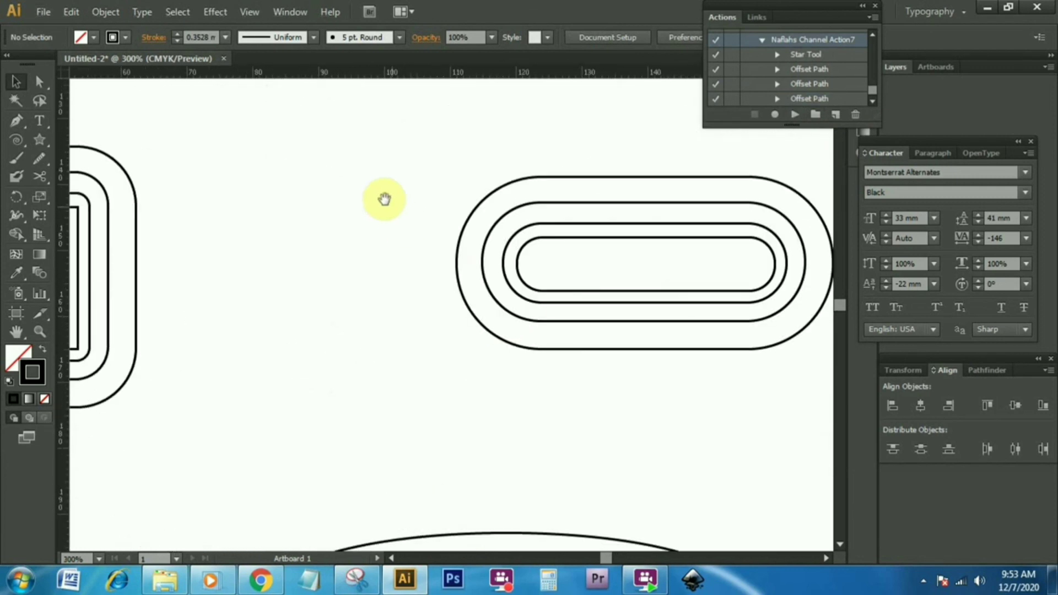
pyautogui.moveTo(309, 245); pyautogui.dragTo(717, 242)
pyautogui.moveTo(362, 256); pyautogui.dragTo(537, 259)
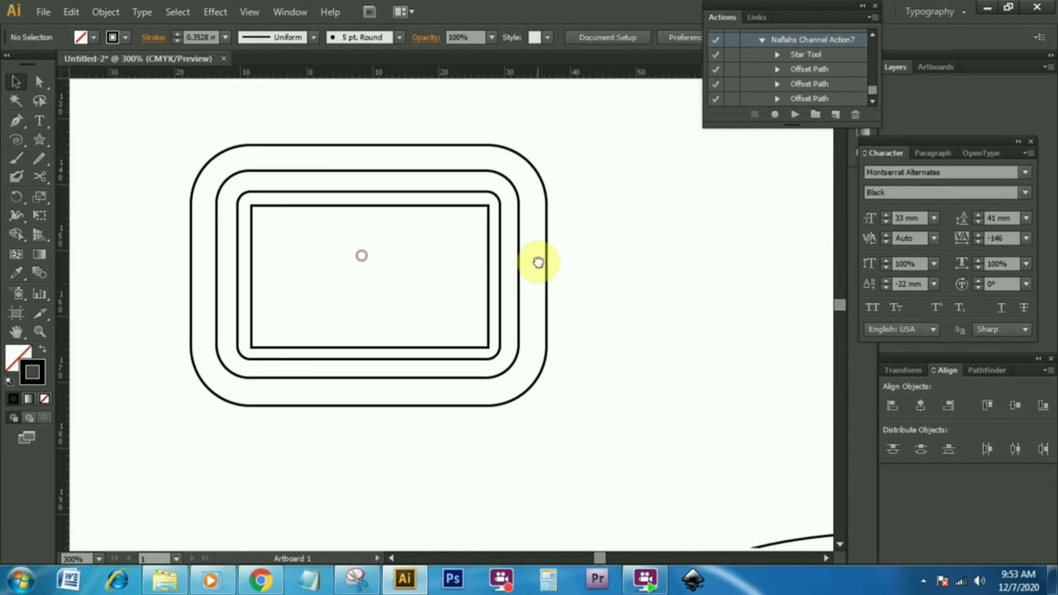
pyautogui.moveTo(591, 329); pyautogui.dragTo(418, 210)
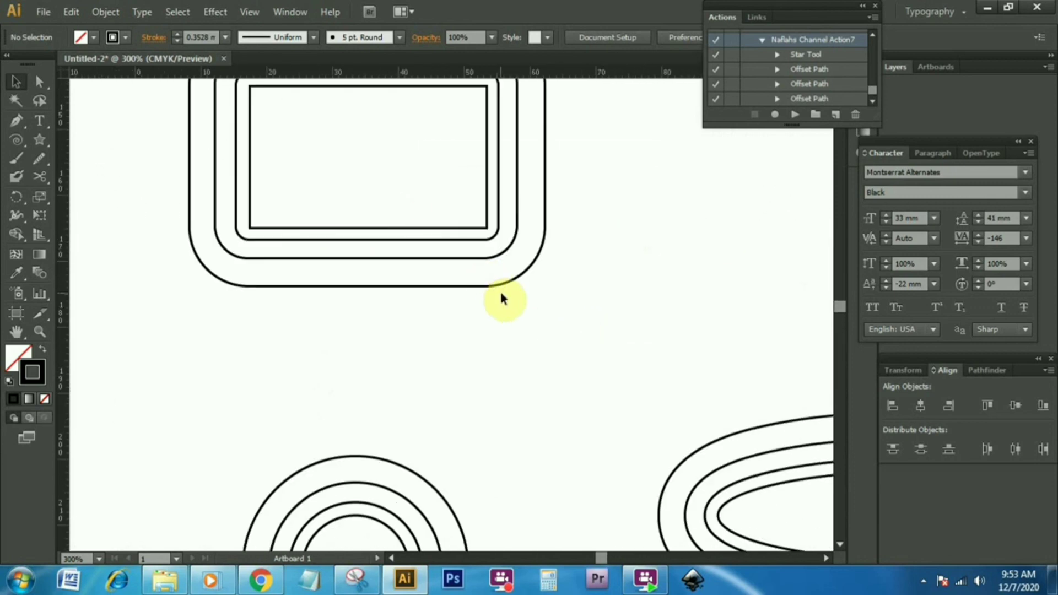
pyautogui.scroll(-2, 508, 301)
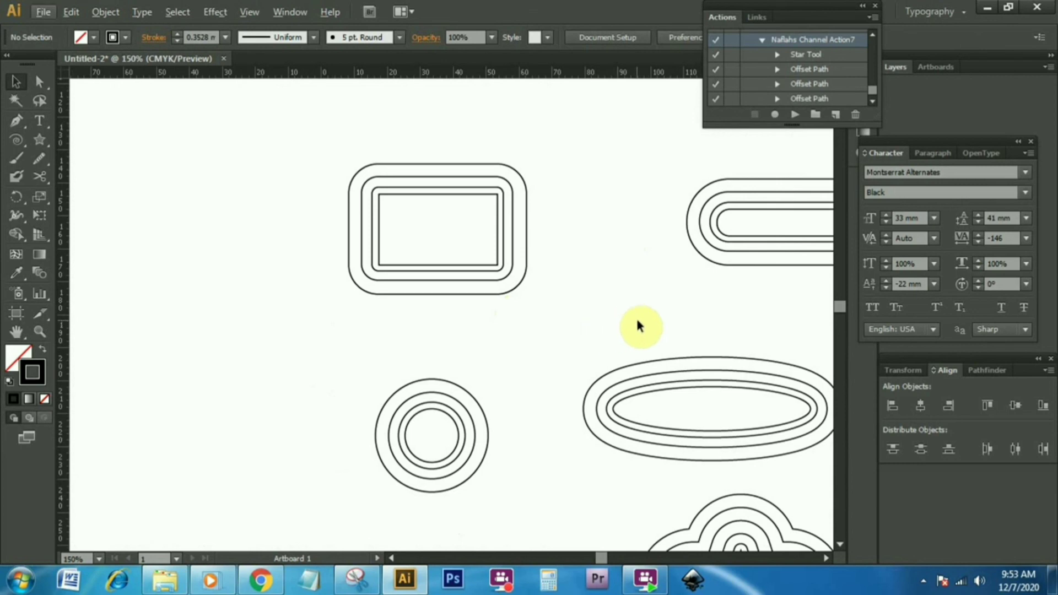
pyautogui.moveTo(651, 322); pyautogui.dragTo(423, 265)
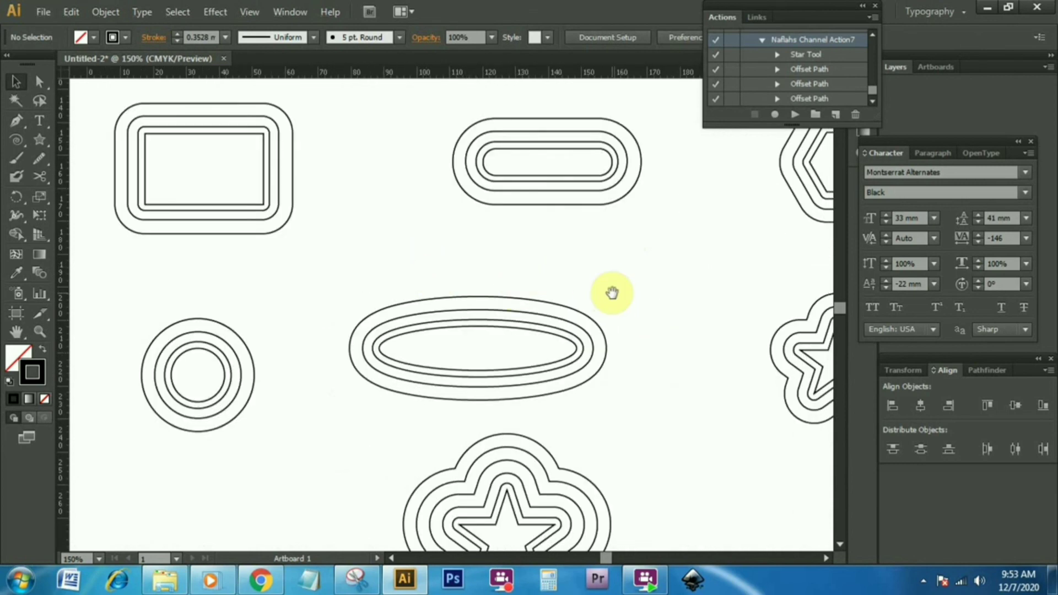
# Inspect the offset outlines of the small star and hexagon, and review all seven outlined shapes together on the artboard.
pyautogui.moveTo(610, 289); pyautogui.dragTo(492, 195)
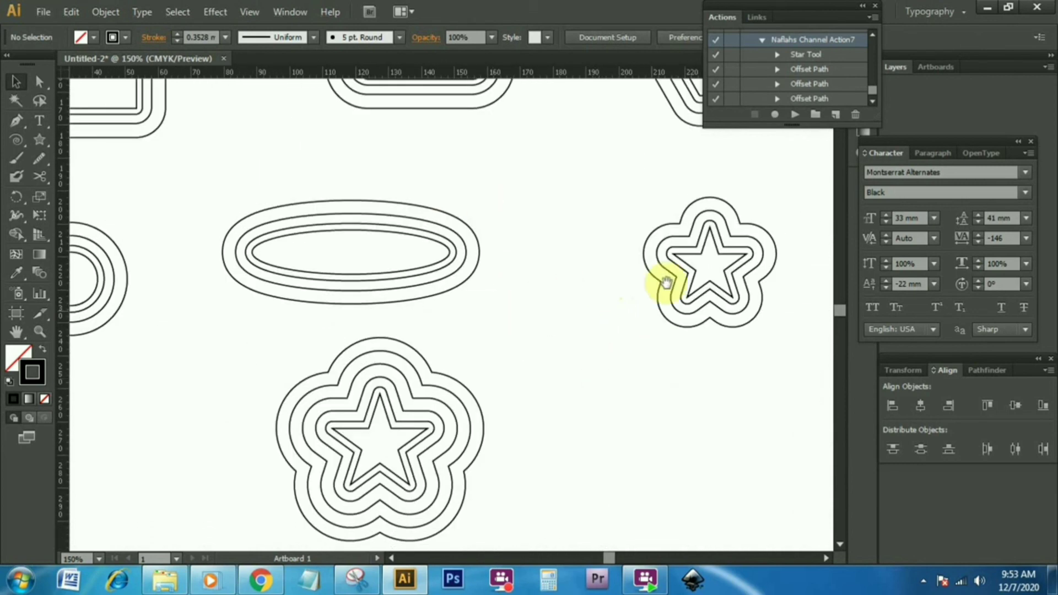
pyautogui.moveTo(661, 283); pyautogui.dragTo(543, 378)
pyautogui.moveTo(653, 276); pyautogui.dragTo(548, 333)
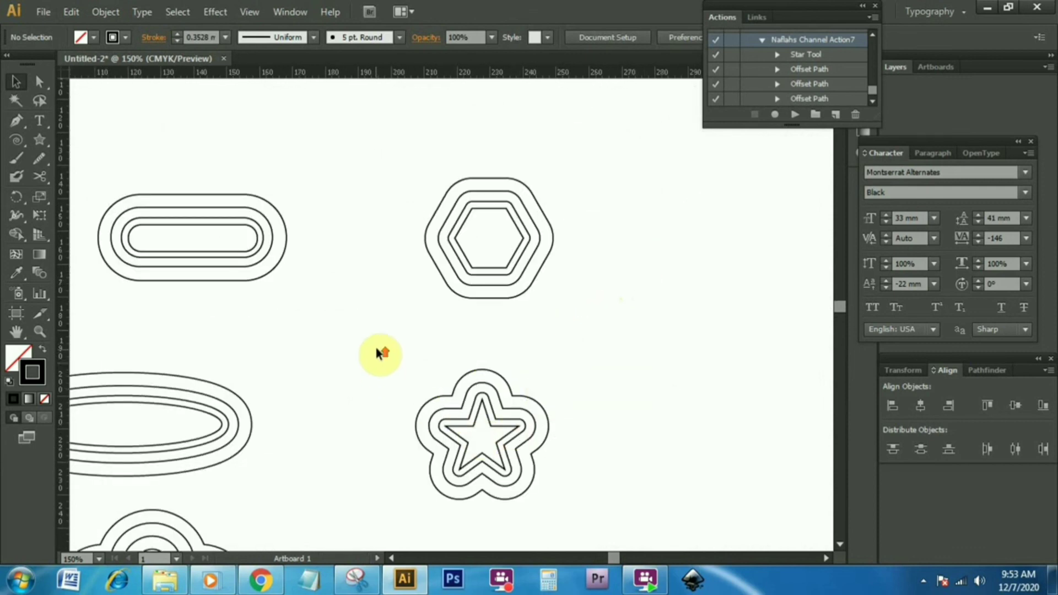
pyautogui.scroll(3, 378, 349)
pyautogui.scroll(-4, 411, 351)
pyautogui.scroll(-3, 411, 355)
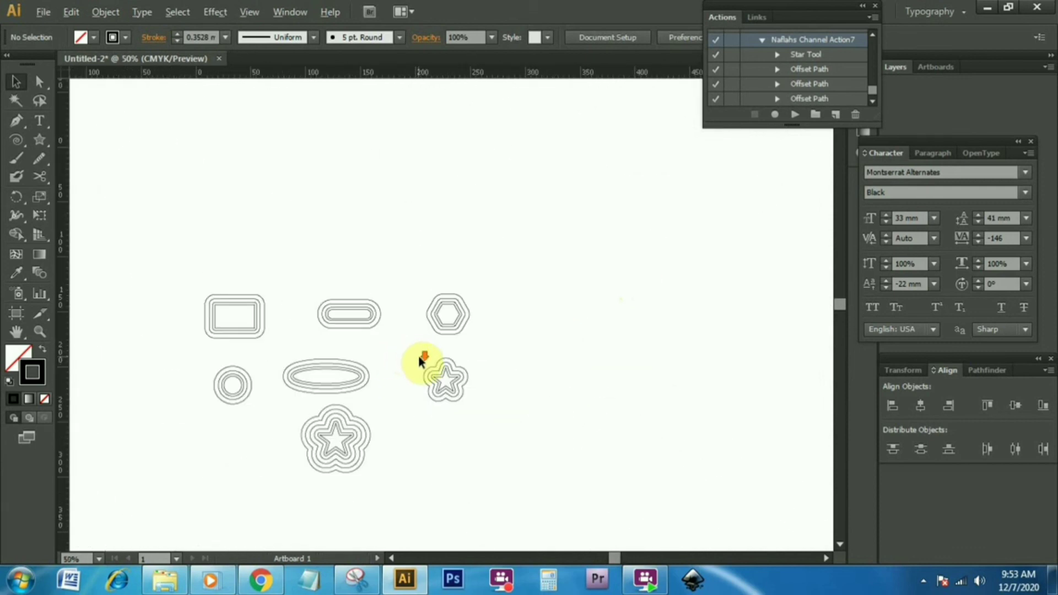
pyautogui.scroll(2, 408, 358)
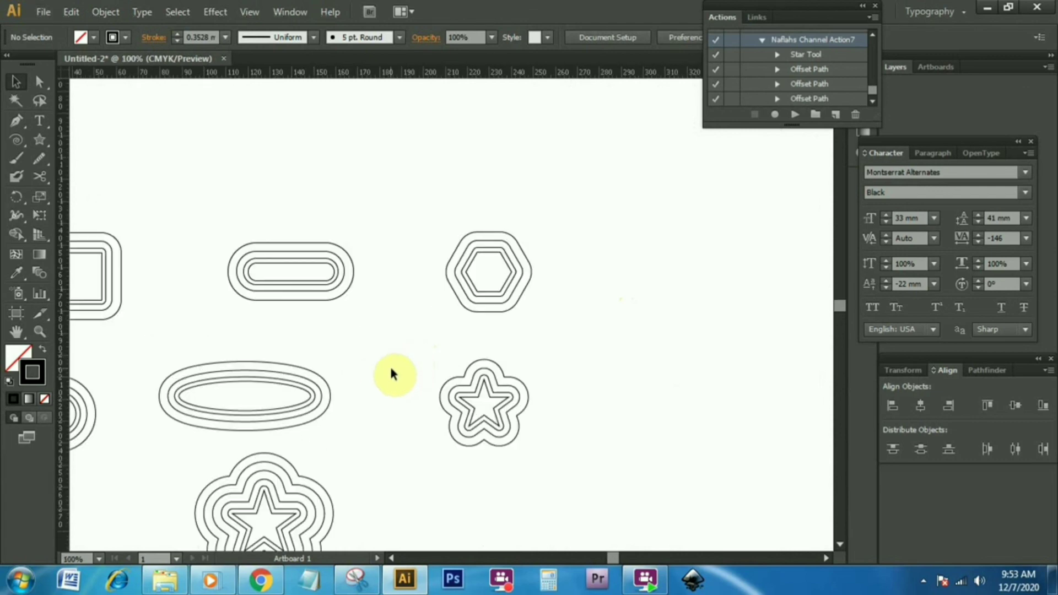
pyautogui.moveTo(392, 369); pyautogui.dragTo(598, 286)
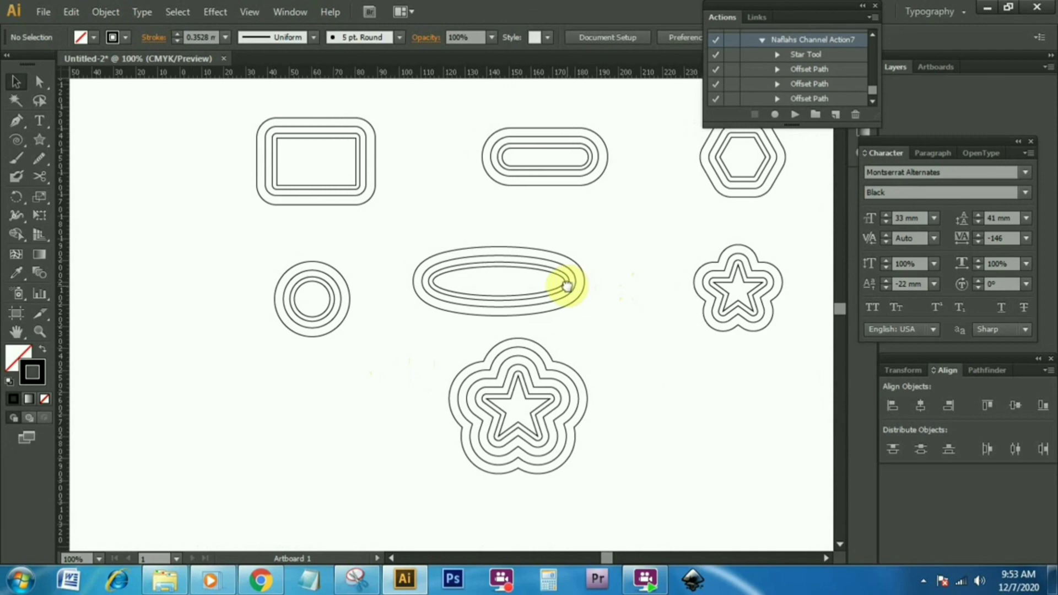
pyautogui.moveTo(574, 285); pyautogui.dragTo(517, 306)
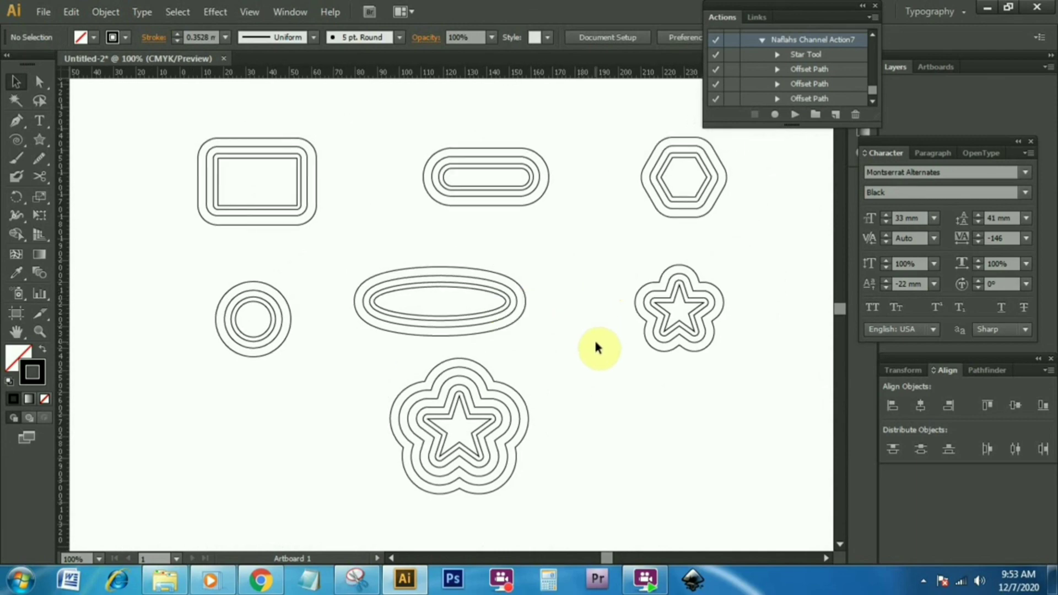